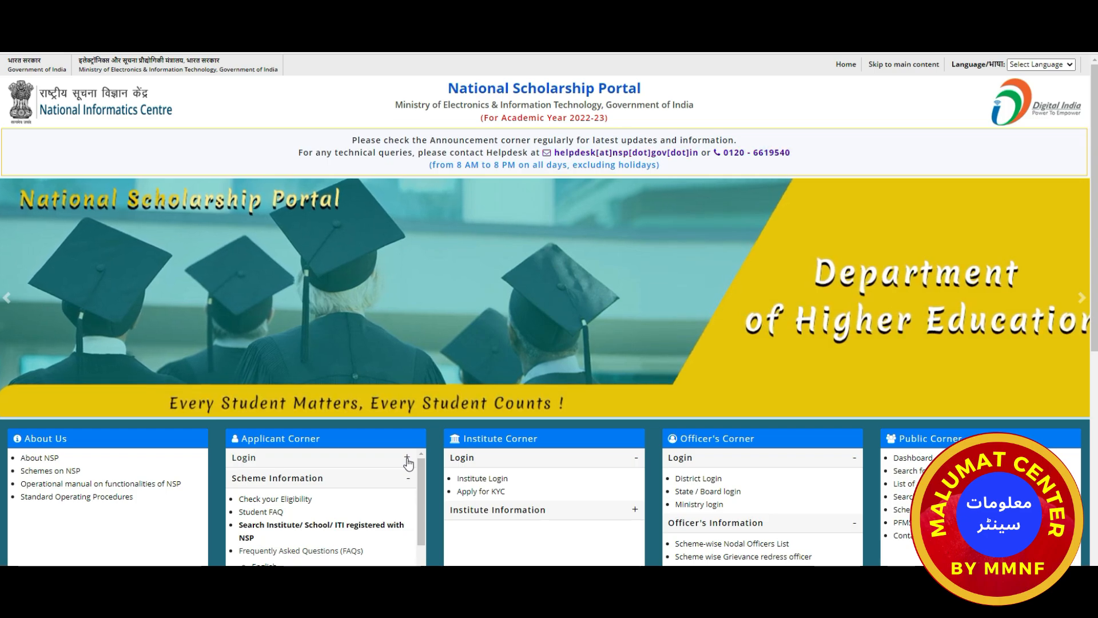
Expand the Login and Scheme Information sections in Applicant Corner and scroll to the scheme listing.
{"action": "left_click", "coordinate": [407, 458]}
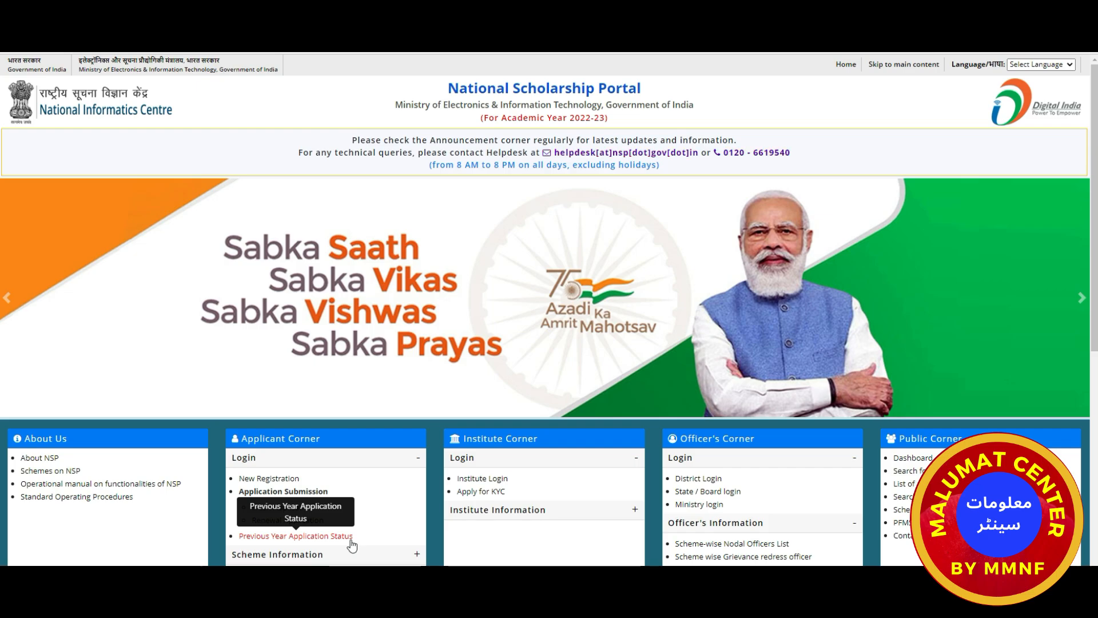
{"action": "scroll", "coordinate": [372, 526], "scroll_direction": "down", "scroll_amount": 1}
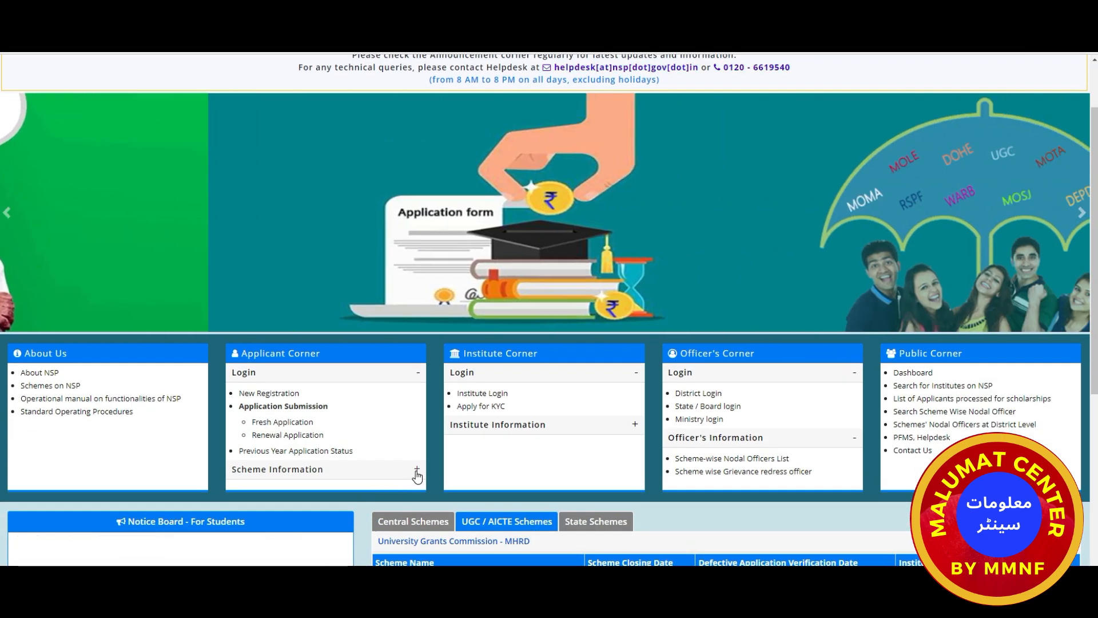
{"action": "left_click", "coordinate": [416, 470]}
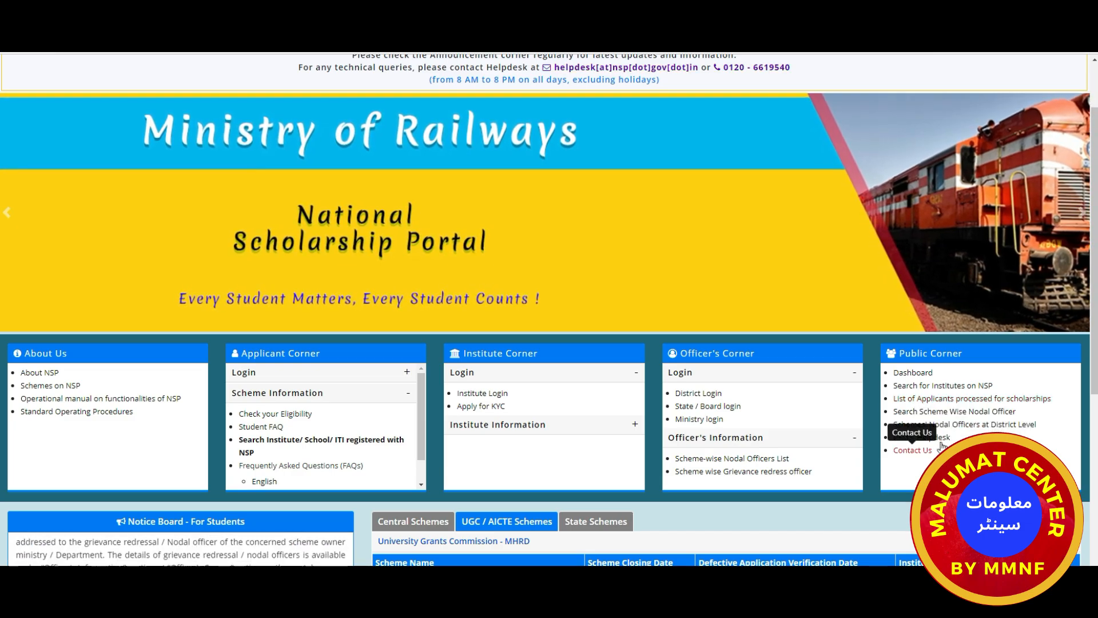
{"action": "scroll", "coordinate": [88, 300], "scroll_direction": "down", "scroll_amount": 3}
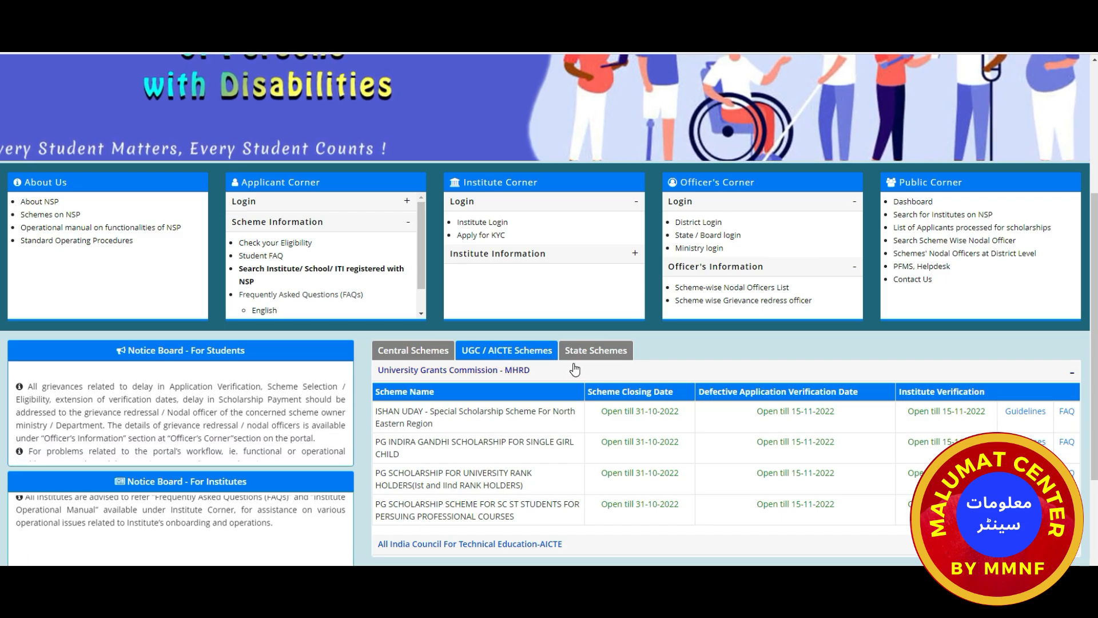
Browse Minority Affairs, Disabilities and Tribal Affairs central schemes, then switch to UGC / AICTE Schemes.
{"action": "left_click", "coordinate": [413, 355]}
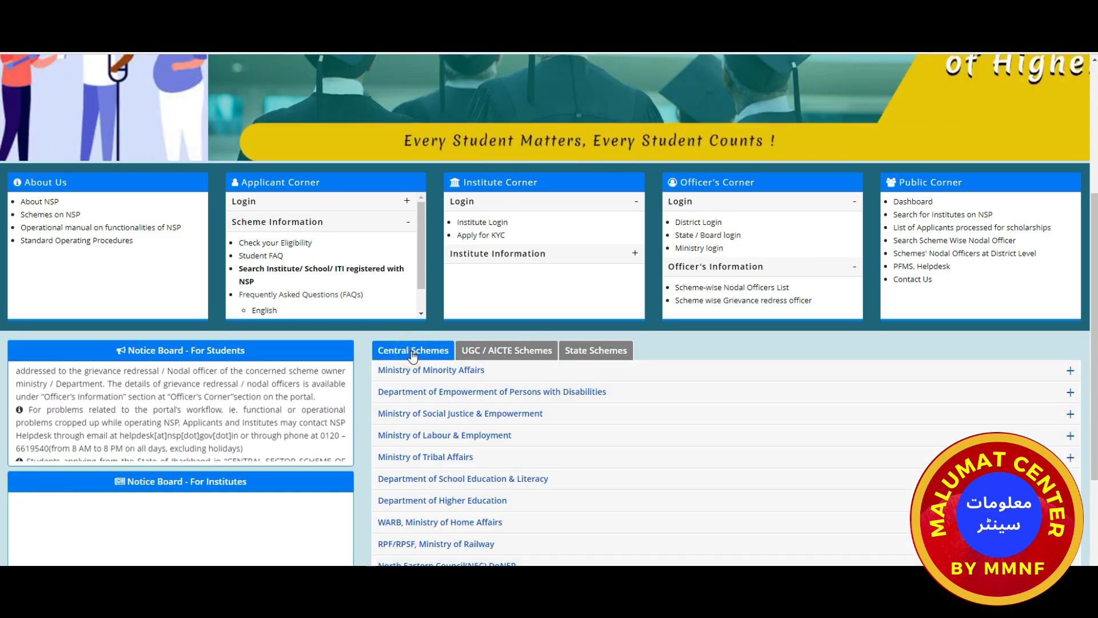
{"action": "left_click", "coordinate": [430, 370]}
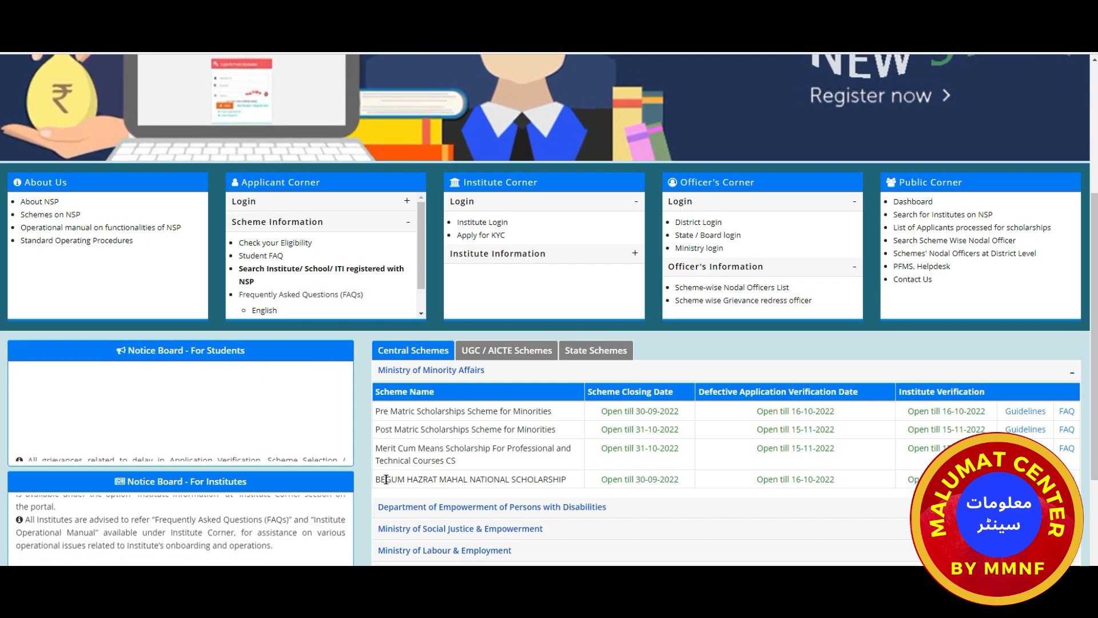
{"action": "left_click_drag", "start_coordinate": [456, 476], "coordinate": [476, 479]}
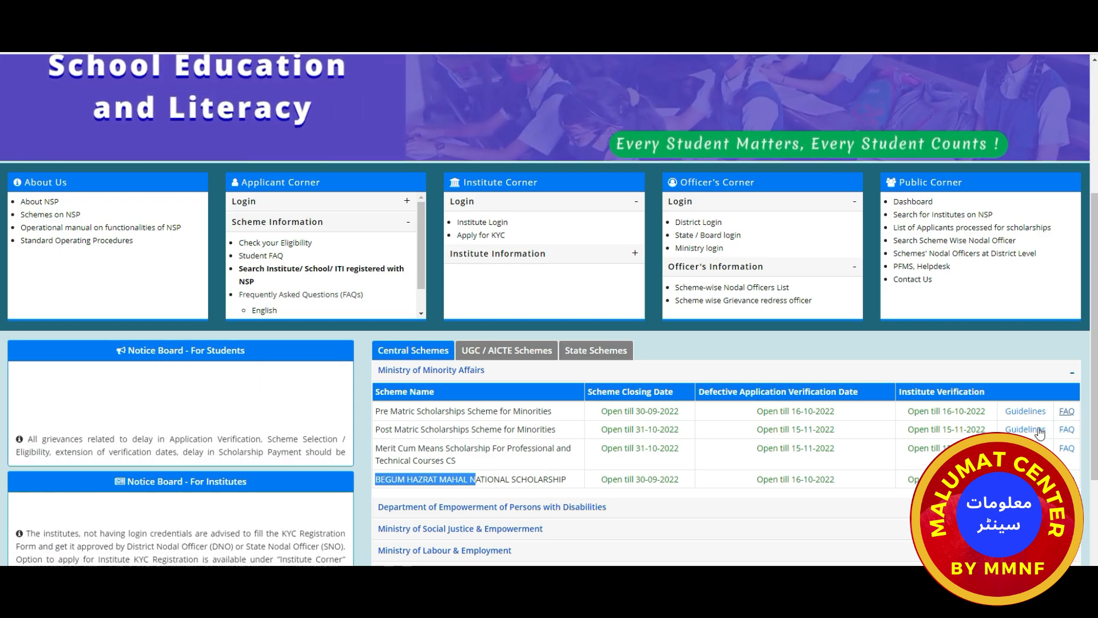
{"action": "scroll", "coordinate": [558, 480], "scroll_direction": "down", "scroll_amount": 1}
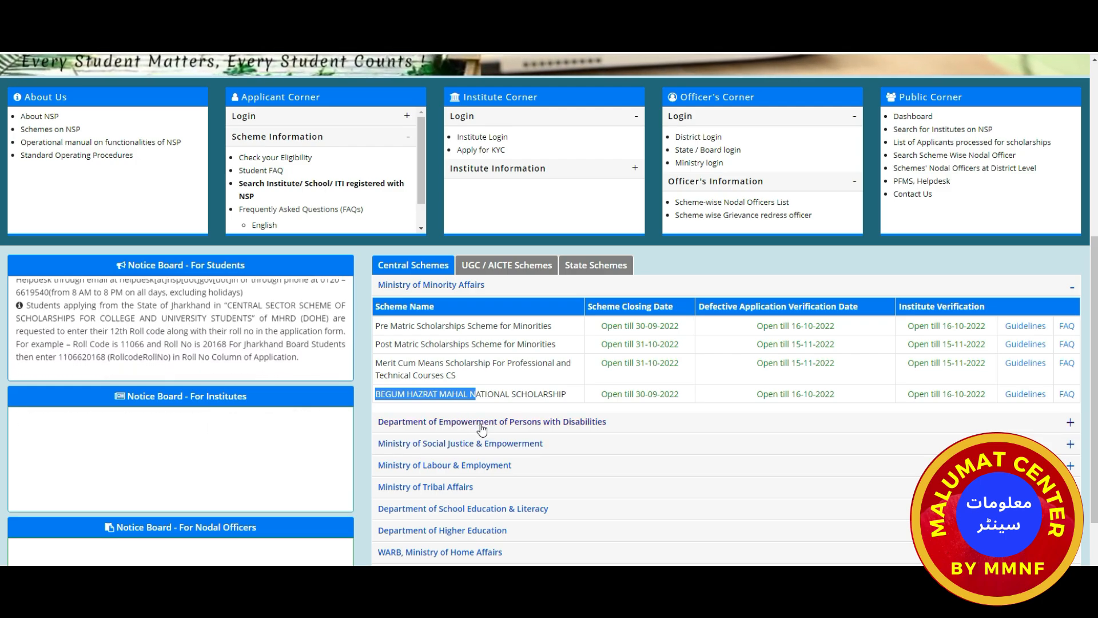
{"action": "left_click", "coordinate": [481, 423]}
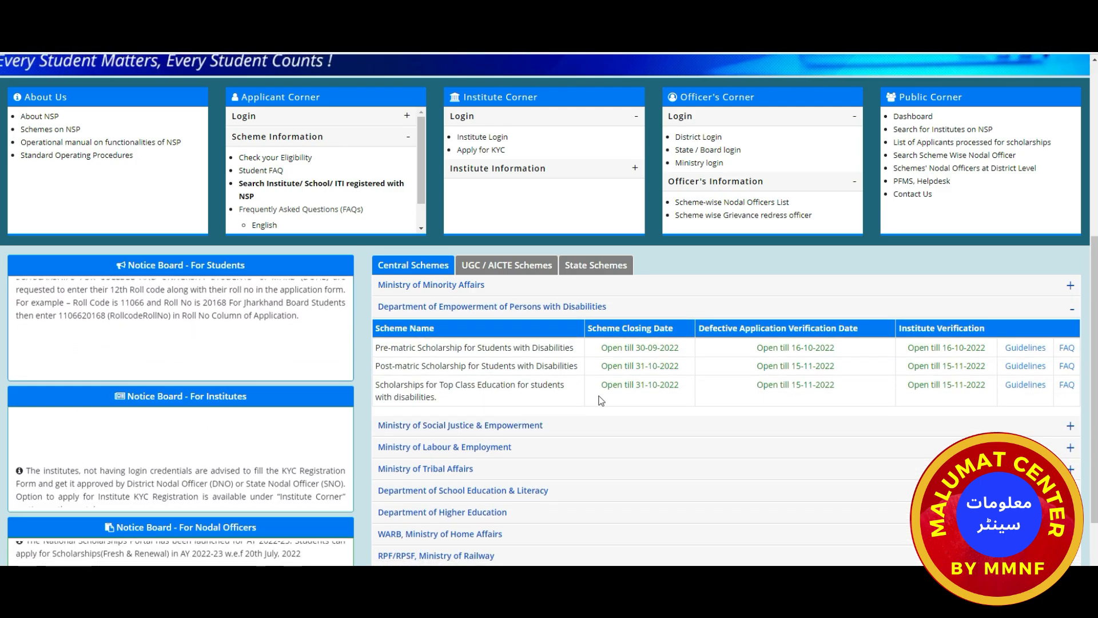
{"action": "left_click", "coordinate": [425, 470]}
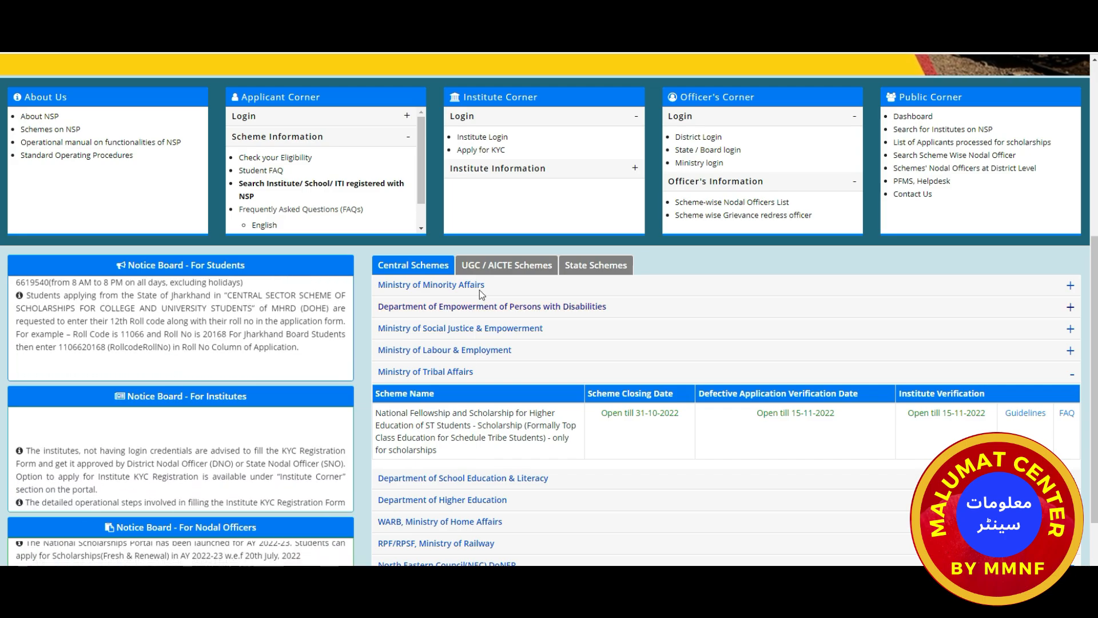
{"action": "left_click", "coordinate": [495, 273]}
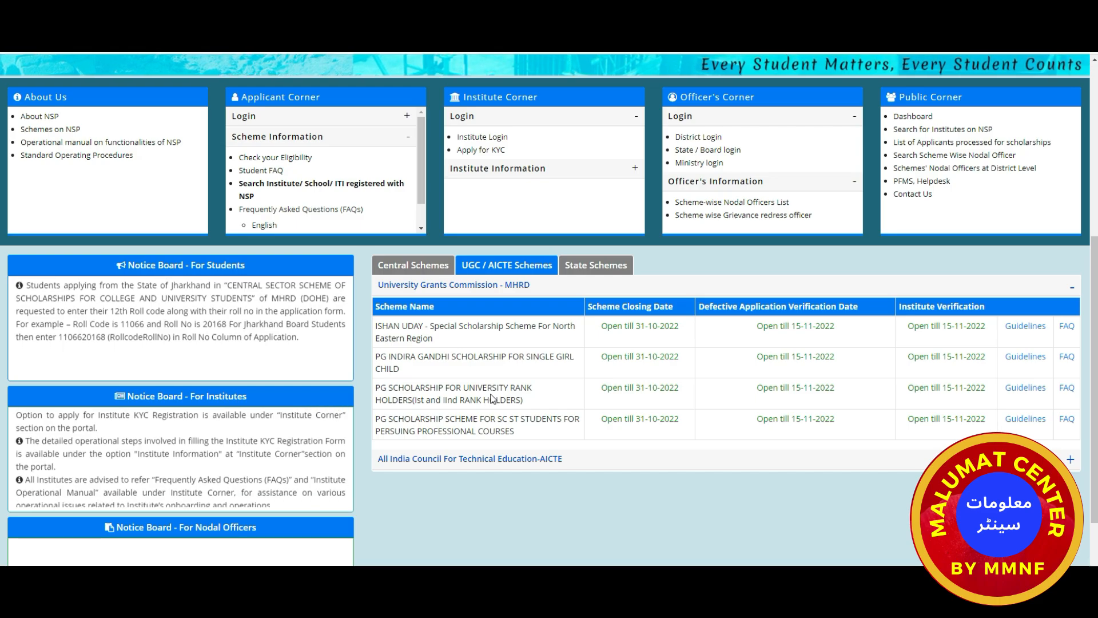
Expand the AICTE scholarship table and review the PRAGATI and SAKSHAM schemes.
{"action": "left_click", "coordinate": [491, 459]}
{"action": "scroll", "coordinate": [492, 463], "scroll_direction": "down", "scroll_amount": 3}
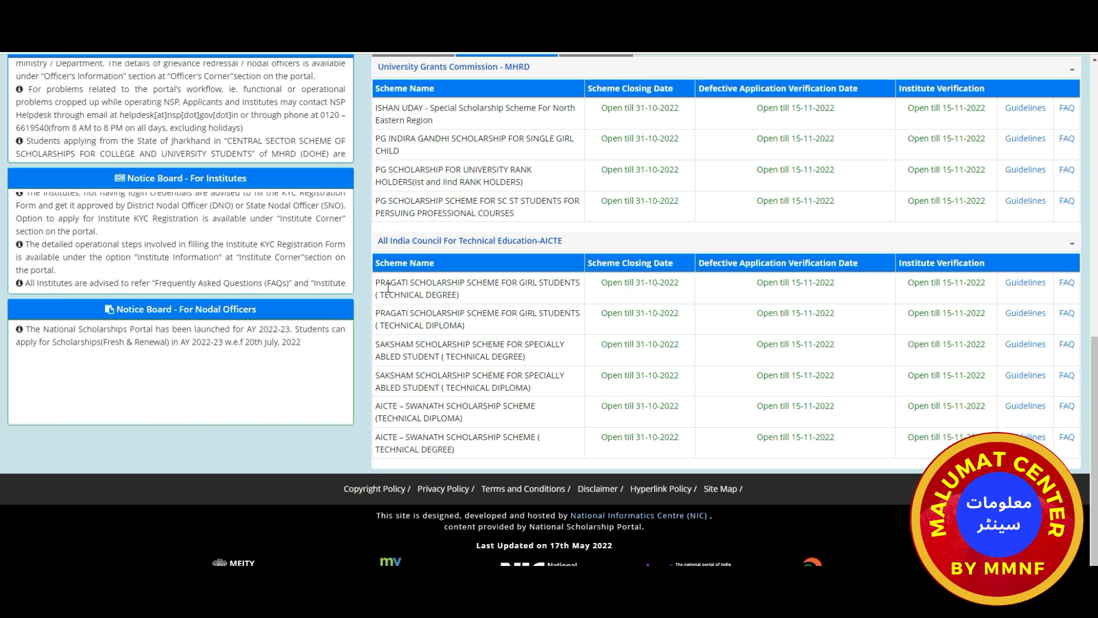
{"action": "left_click_drag", "start_coordinate": [377, 282], "coordinate": [467, 280]}
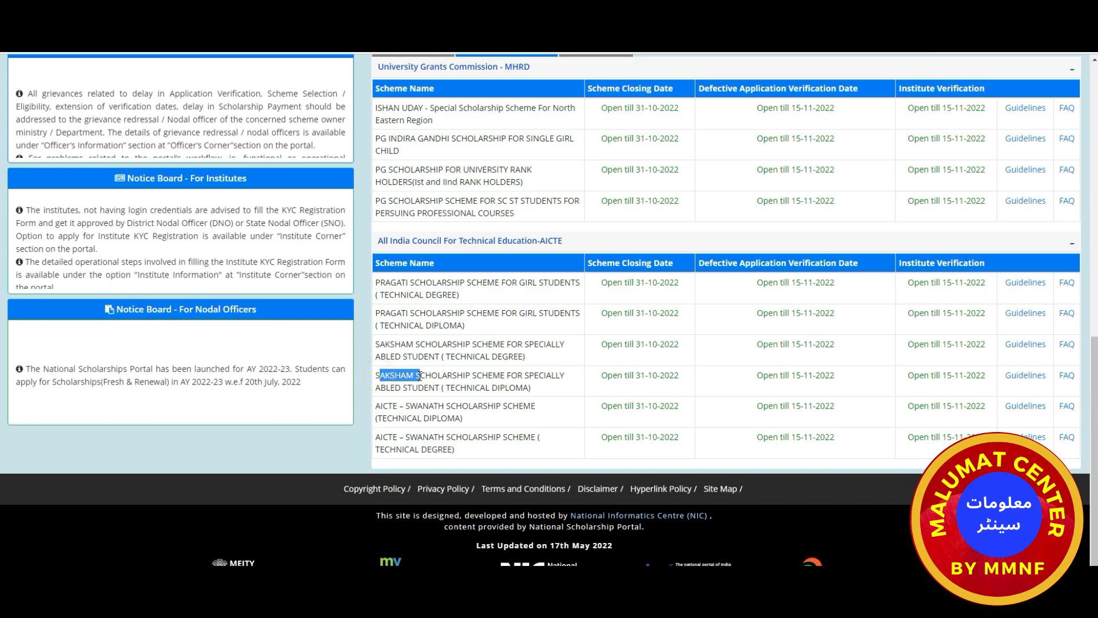
{"action": "left_click_drag", "start_coordinate": [381, 376], "coordinate": [425, 375]}
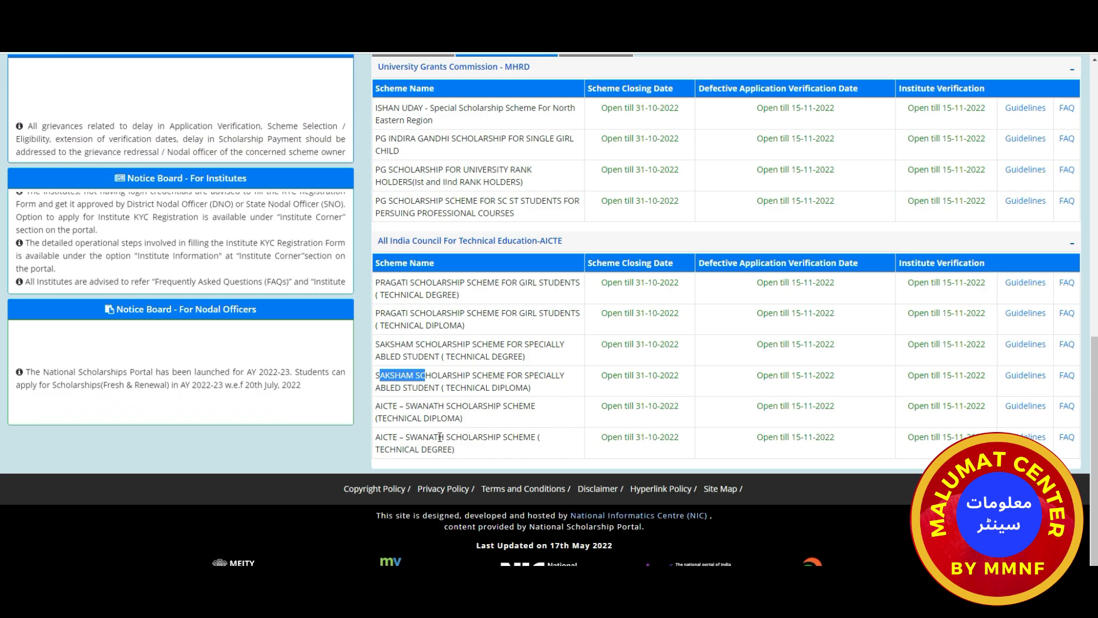
{"action": "left_click", "coordinate": [518, 427]}
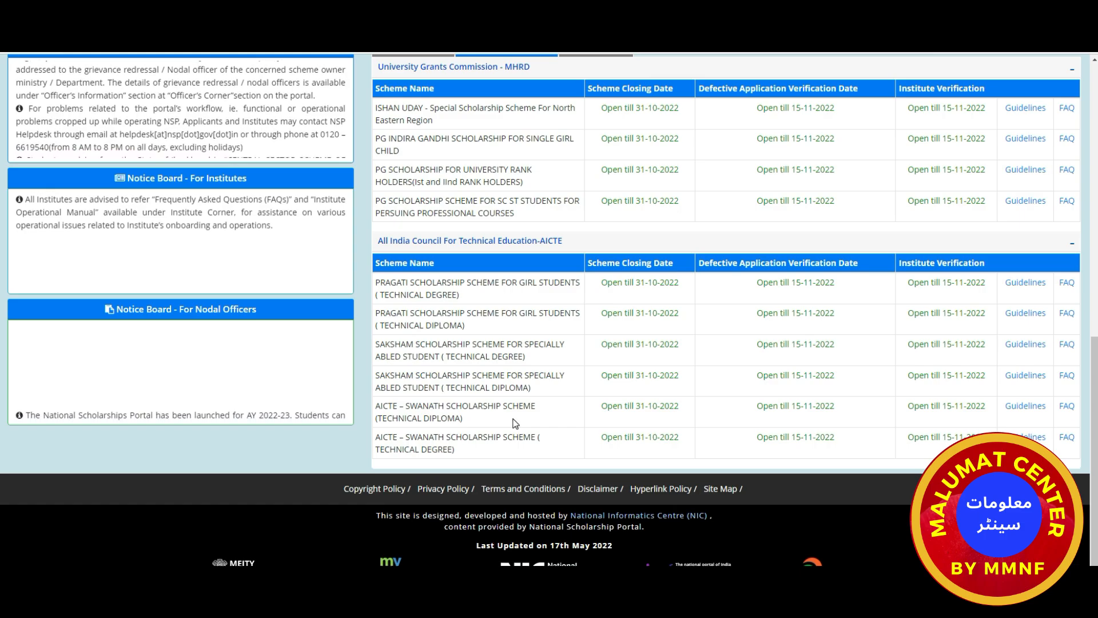
{"action": "scroll", "coordinate": [508, 414], "scroll_direction": "up", "scroll_amount": 8}
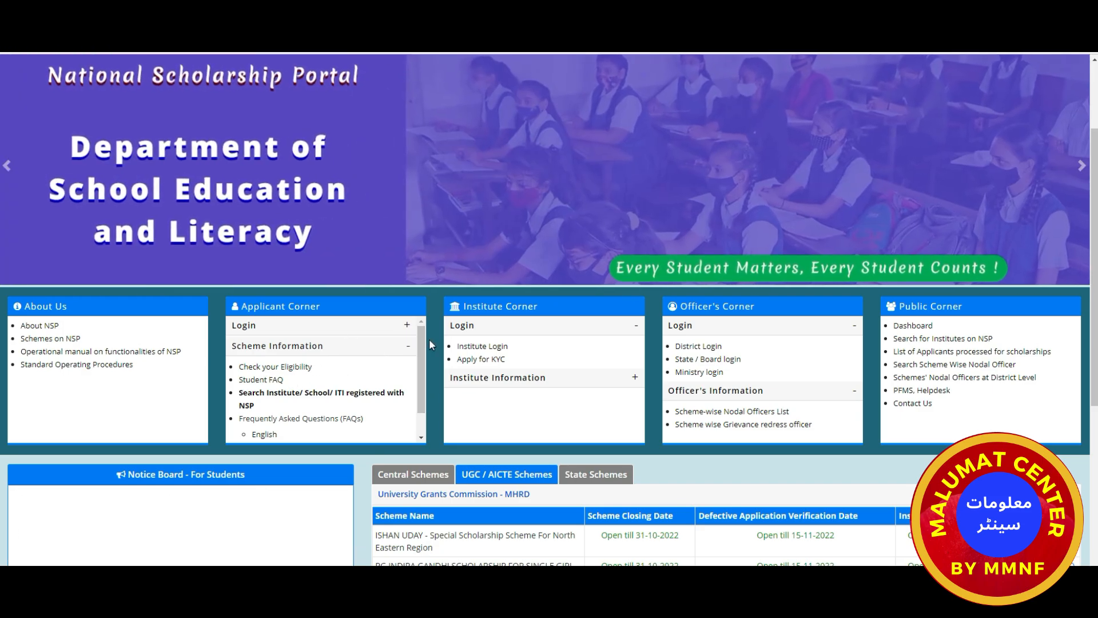
Start a New Registration from the Login options in Applicant Corner.
{"action": "left_click", "coordinate": [405, 326]}
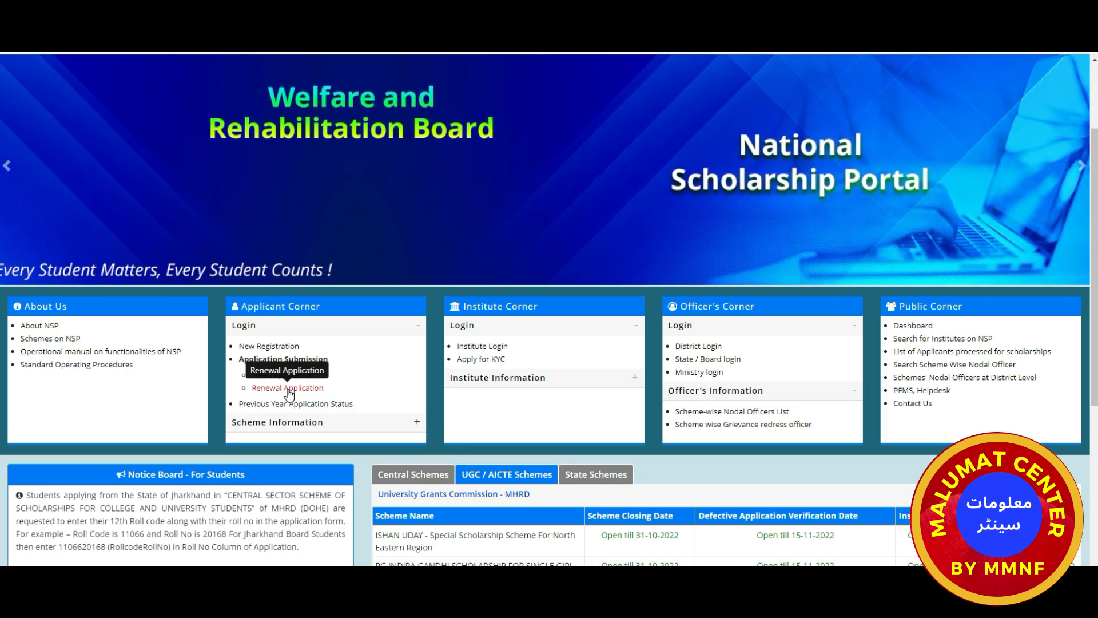
{"action": "left_click", "coordinate": [267, 348]}
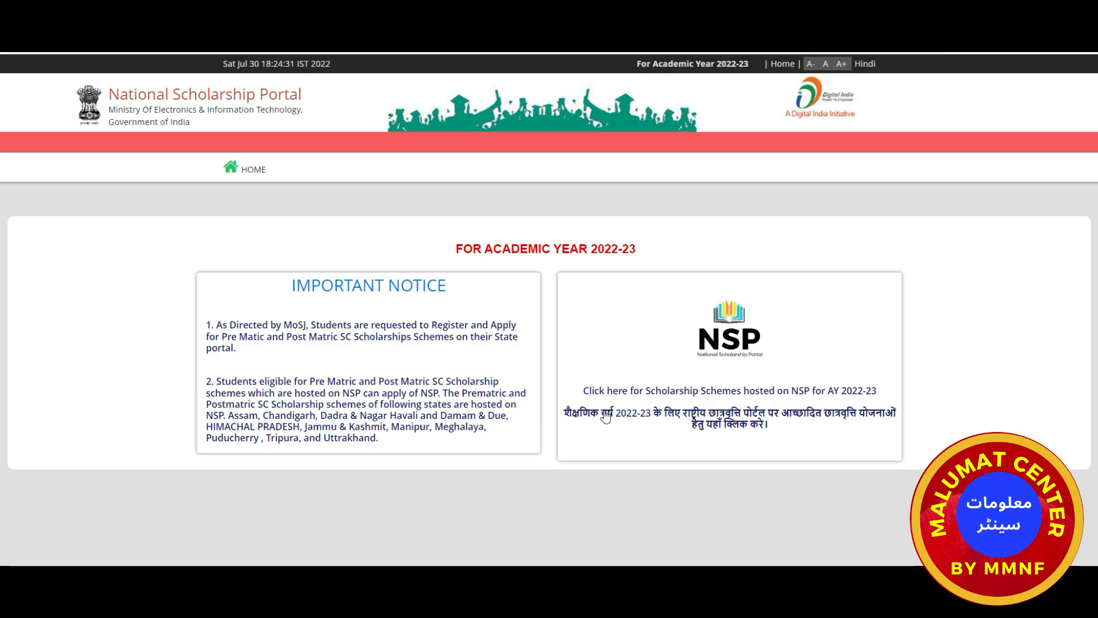
Read the NSP registration guidelines, accept all three undertakings, and continue to the registration form.
{"action": "left_click", "coordinate": [738, 394]}
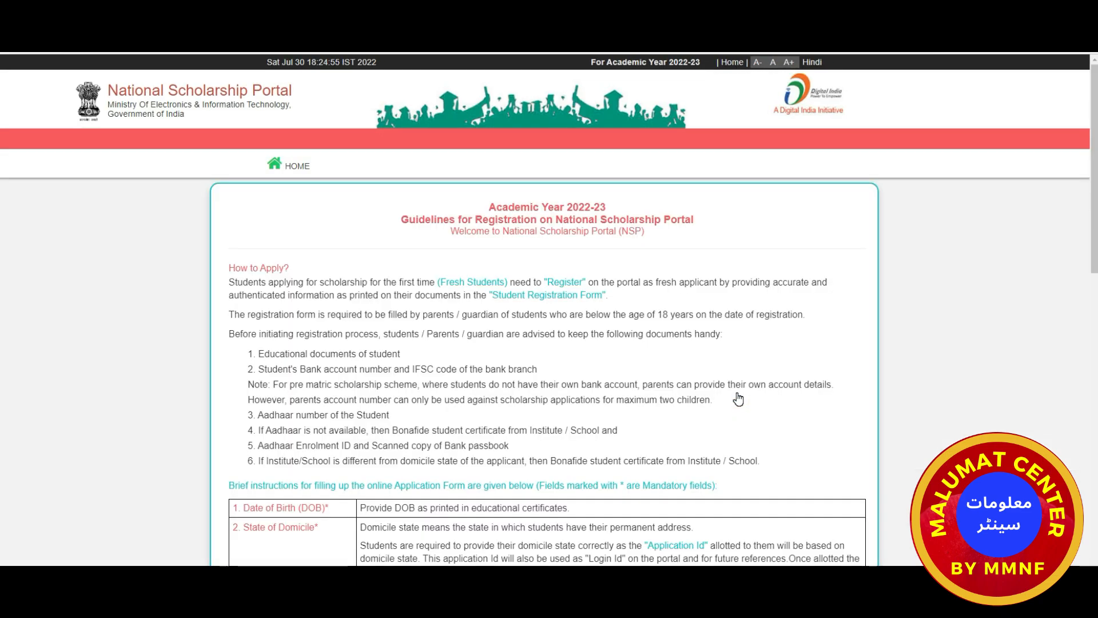
{"action": "scroll", "coordinate": [525, 309], "scroll_direction": "down", "scroll_amount": 2}
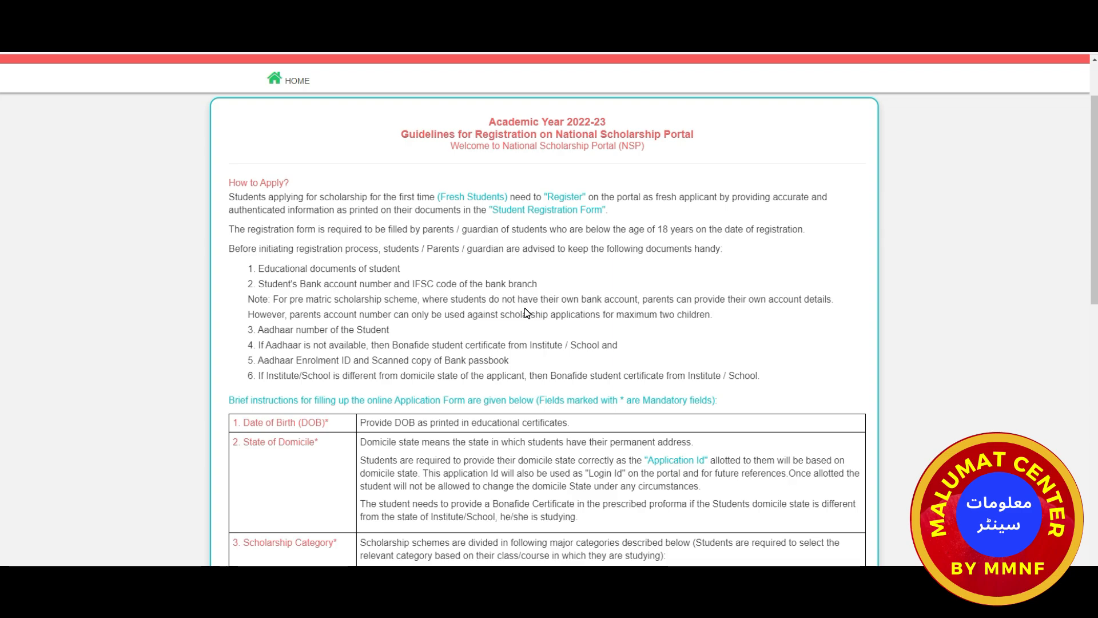
{"action": "scroll", "coordinate": [524, 309], "scroll_direction": "down", "scroll_amount": 2}
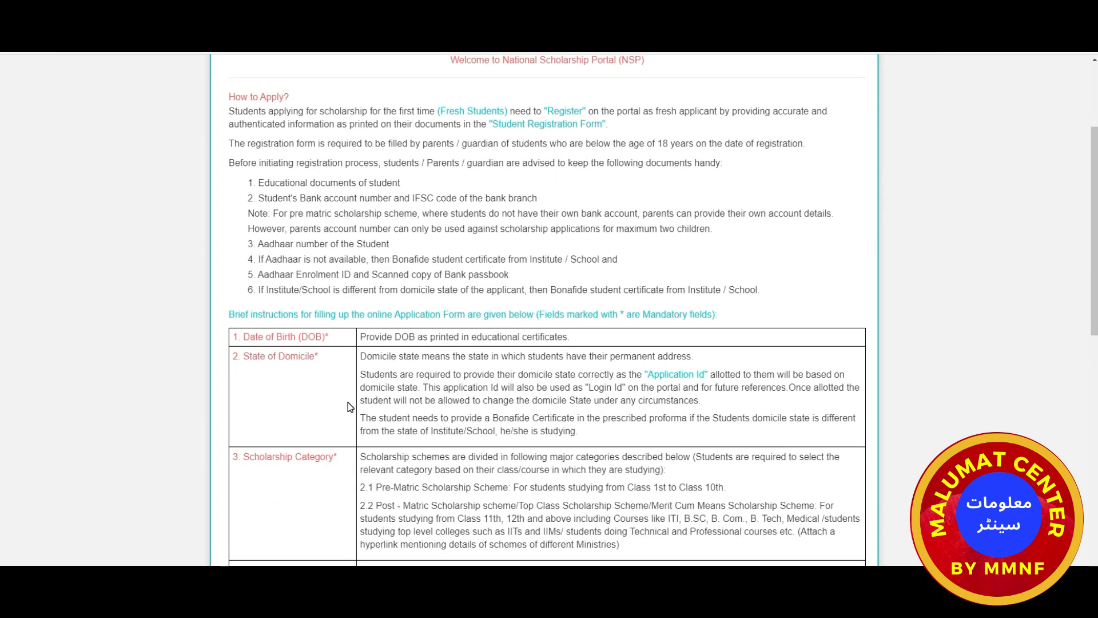
{"action": "scroll", "coordinate": [348, 407], "scroll_direction": "down", "scroll_amount": 2}
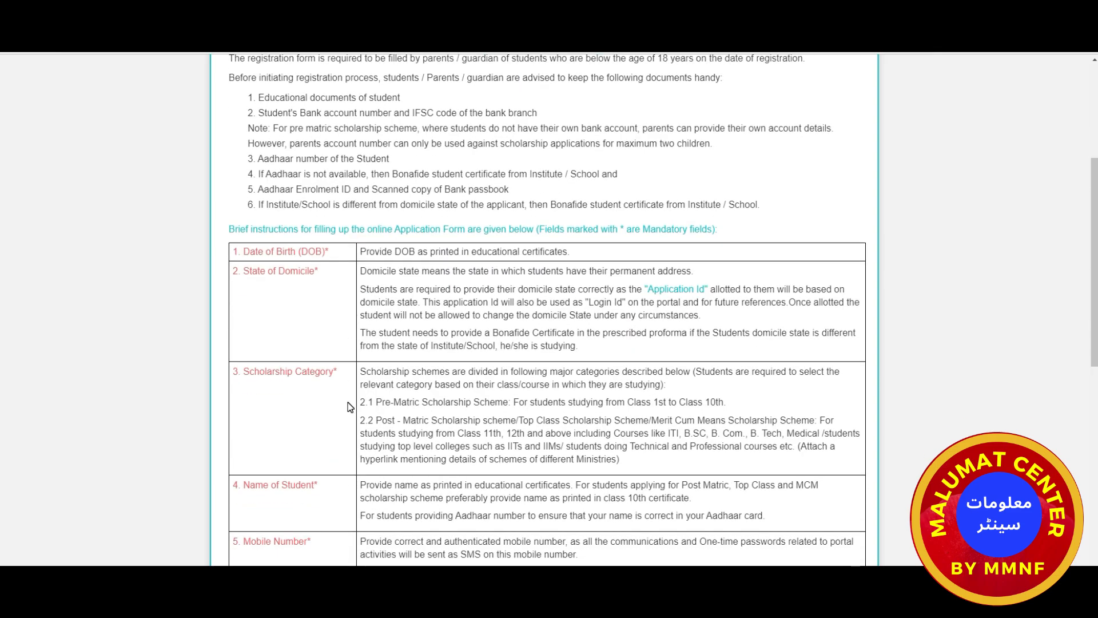
{"action": "scroll", "coordinate": [348, 406], "scroll_direction": "down", "scroll_amount": 6}
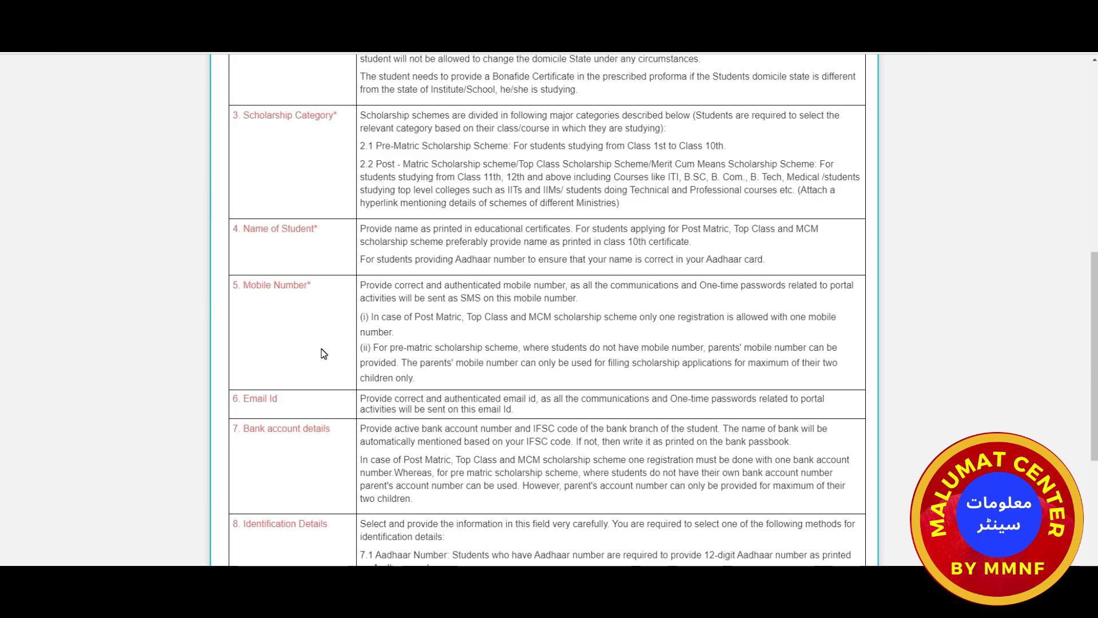
{"action": "scroll", "coordinate": [323, 417], "scroll_direction": "down", "scroll_amount": 8}
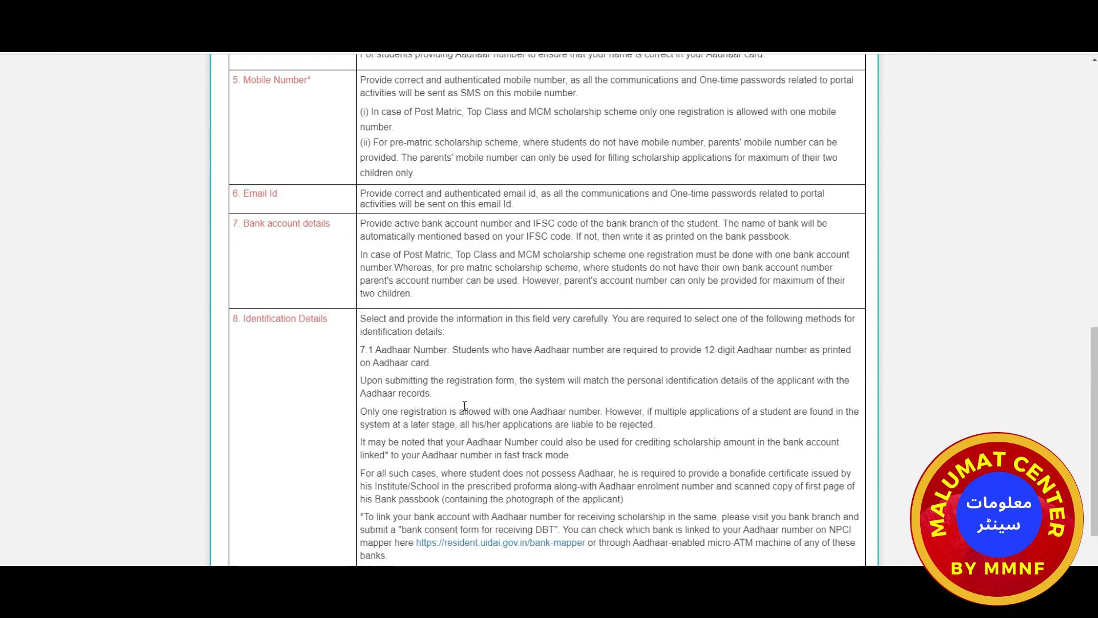
{"action": "left_click", "coordinate": [219, 484]}
{"action": "left_click", "coordinate": [219, 507]}
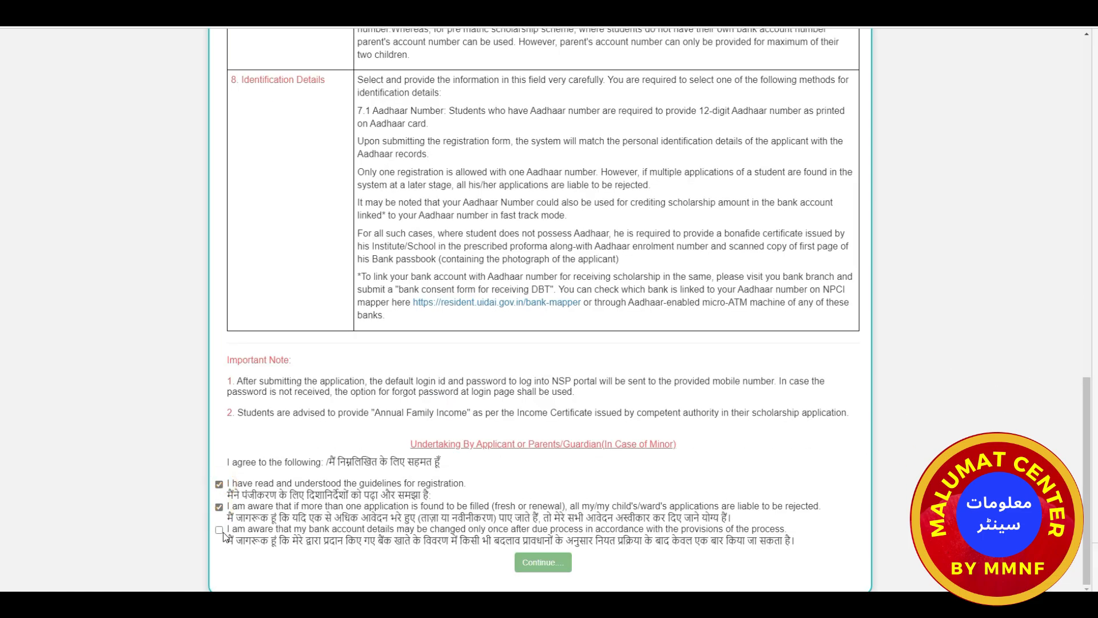
{"action": "left_click", "coordinate": [219, 529]}
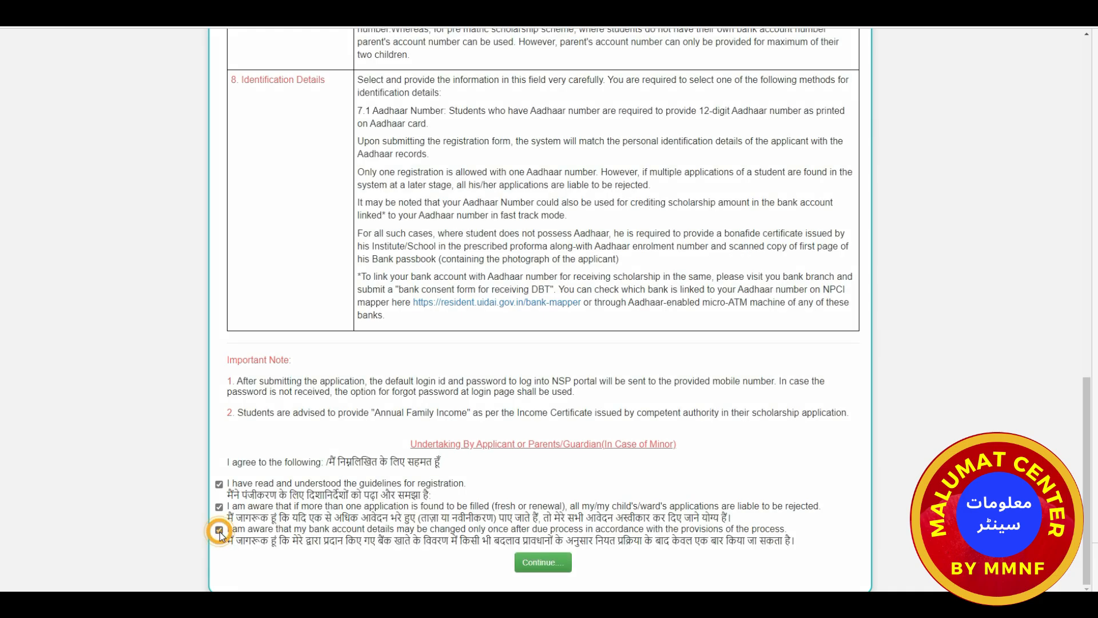
{"action": "left_click", "coordinate": [537, 564]}
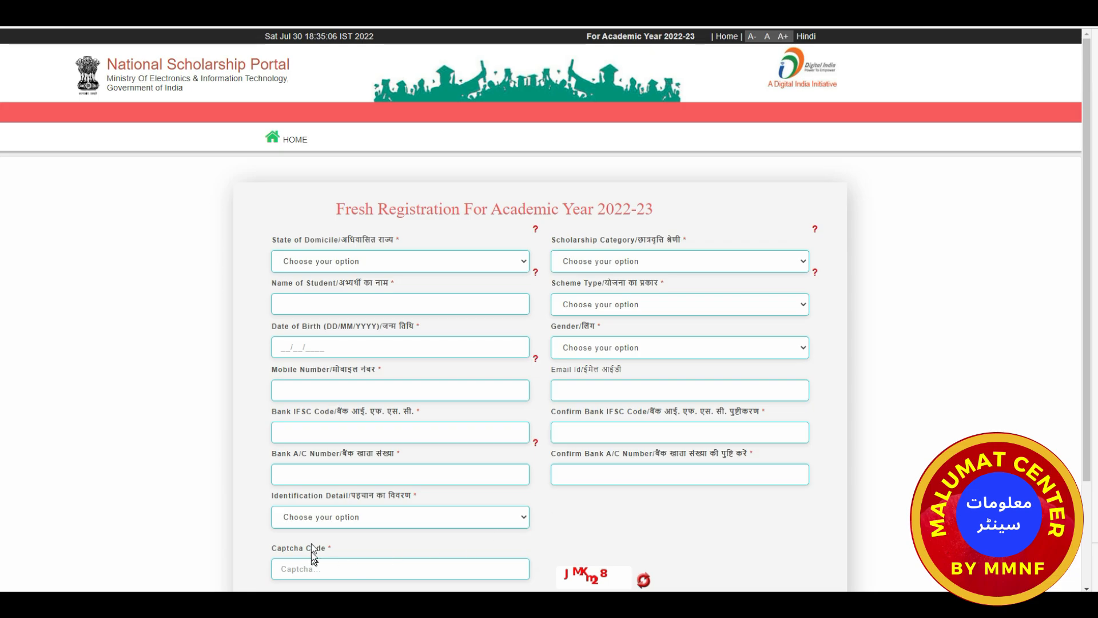
Set domicile to MAHARASHTRA, category to Post Matric/Top Class/MCM, and enter the student's name.
{"action": "left_click", "coordinate": [522, 268]}
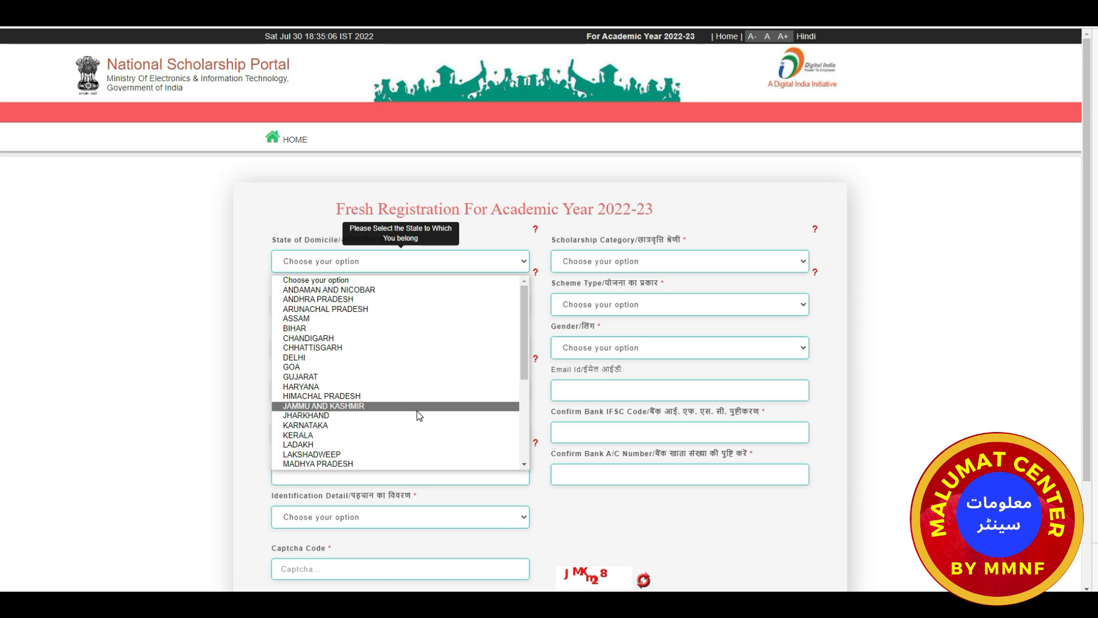
{"action": "scroll", "coordinate": [417, 411], "scroll_direction": "down", "scroll_amount": 1}
{"action": "left_click", "coordinate": [369, 445]}
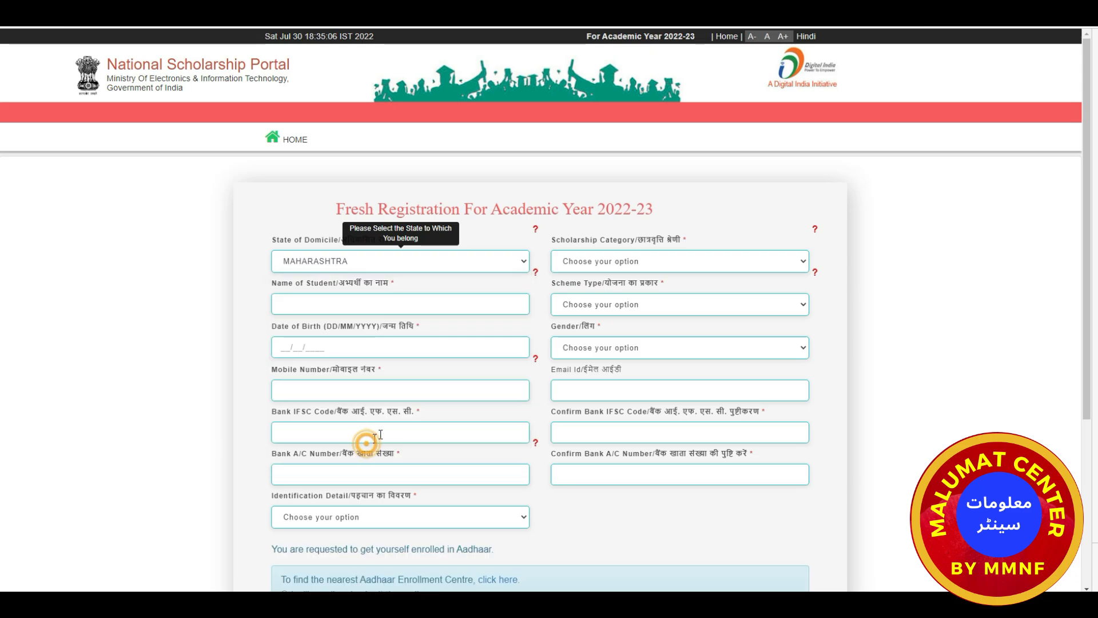
{"action": "left_click", "coordinate": [722, 270]}
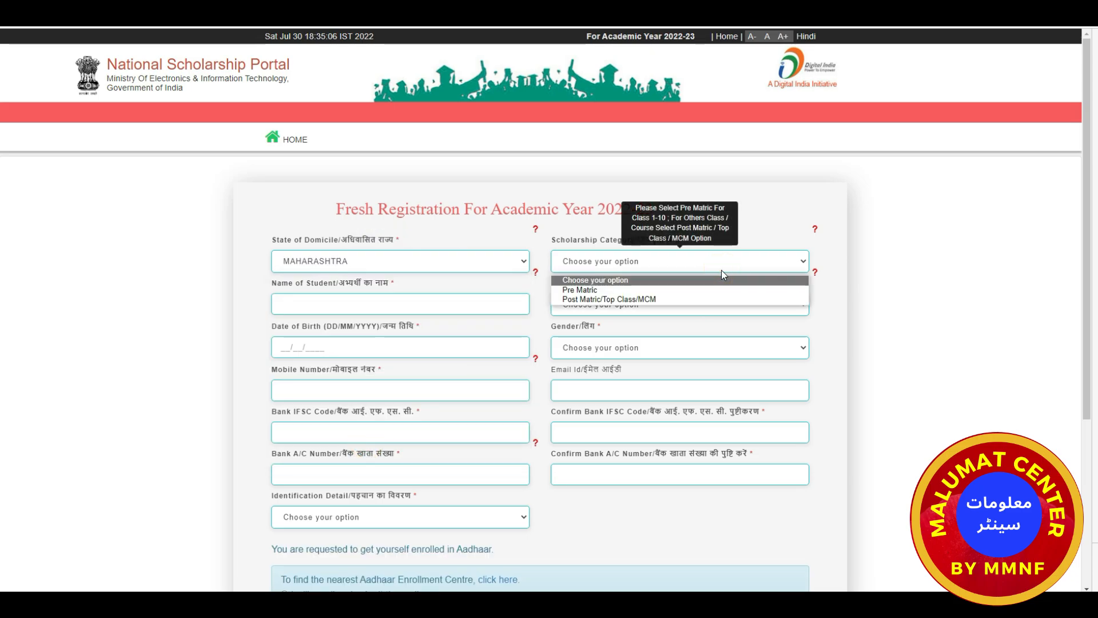
{"action": "left_click", "coordinate": [655, 299]}
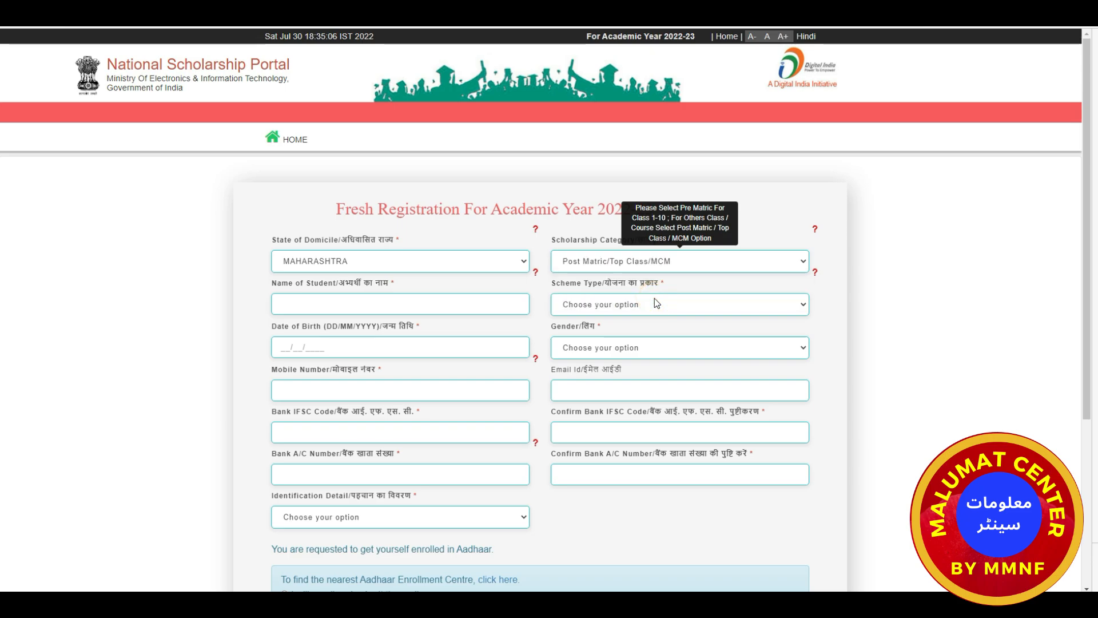
{"action": "left_click", "coordinate": [382, 302]}
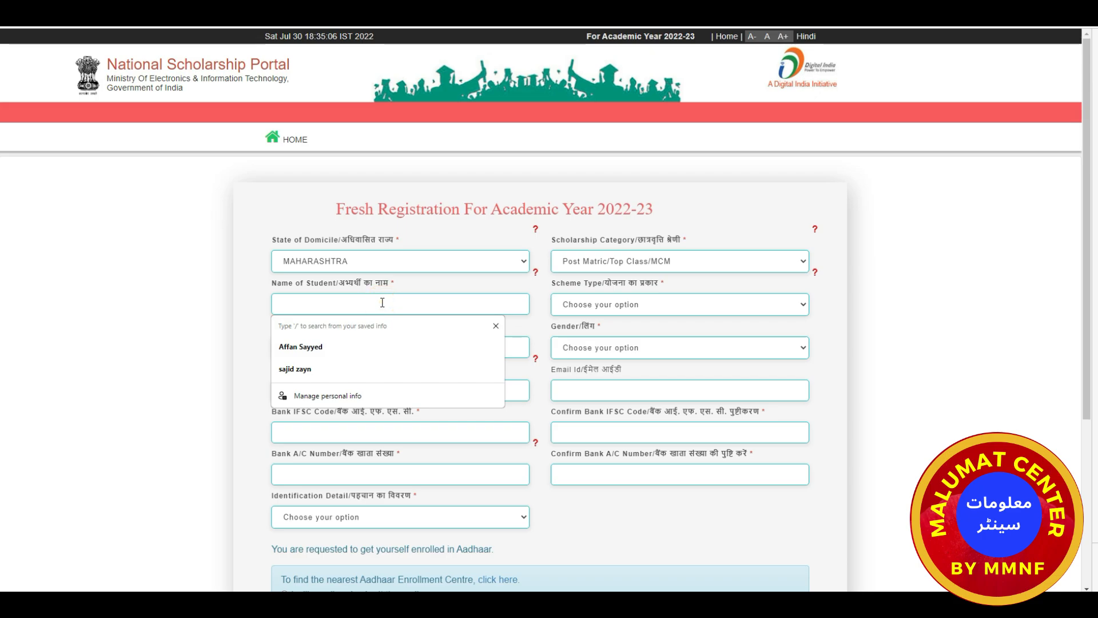
{"action": "type", "text": "A"}
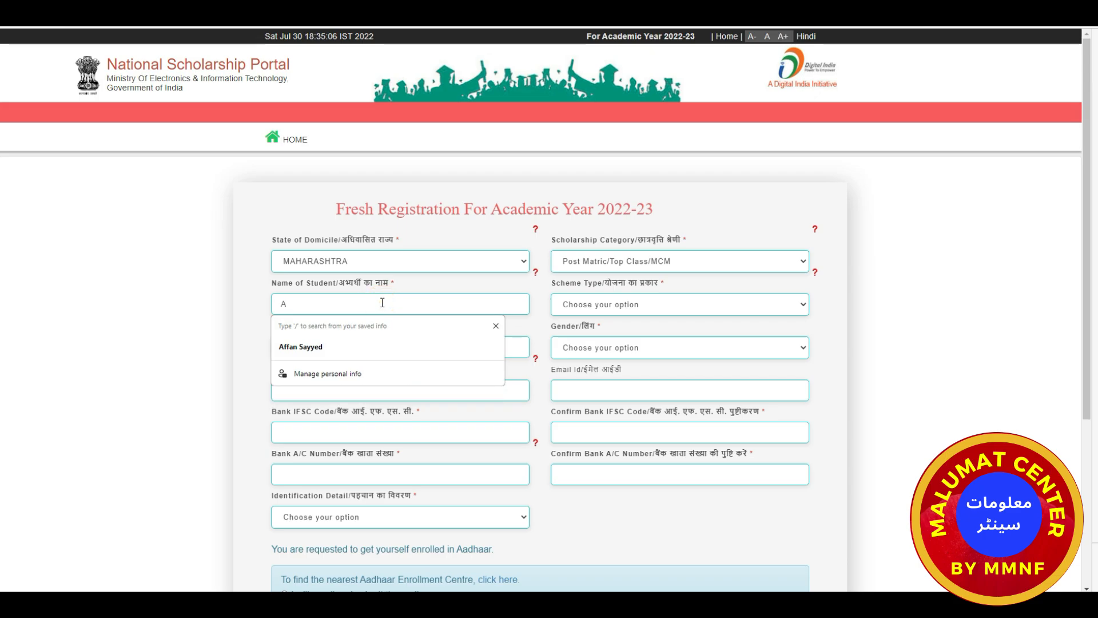
{"action": "type", "text": "BCd"}
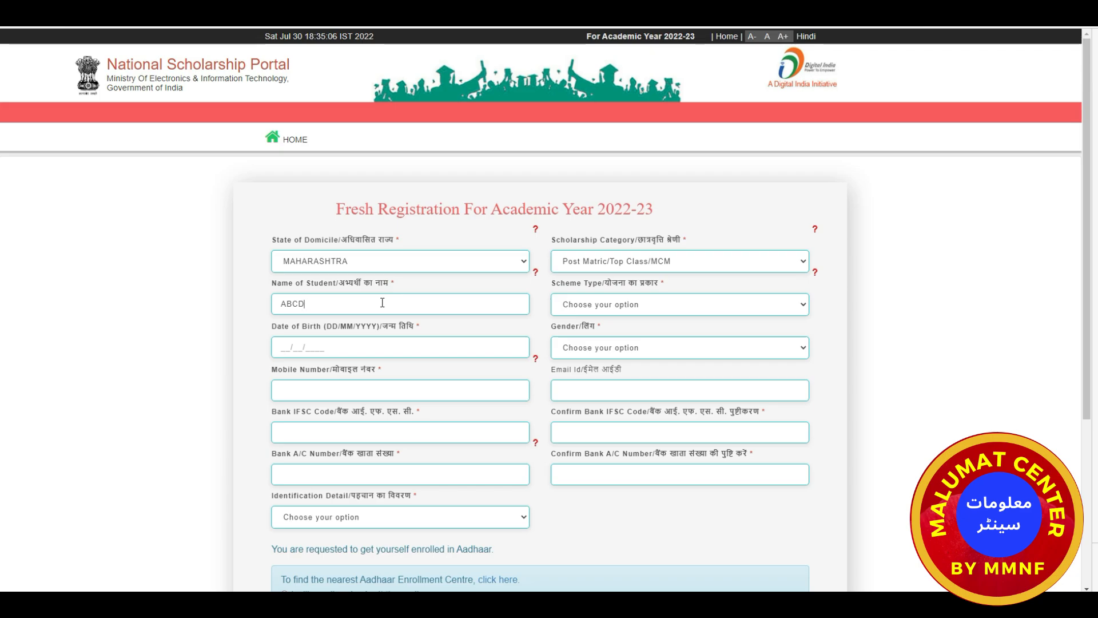
Choose Scholarship Scheme as the scheme type and dismiss the invalid date of birth warning.
{"action": "left_click", "coordinate": [686, 310]}
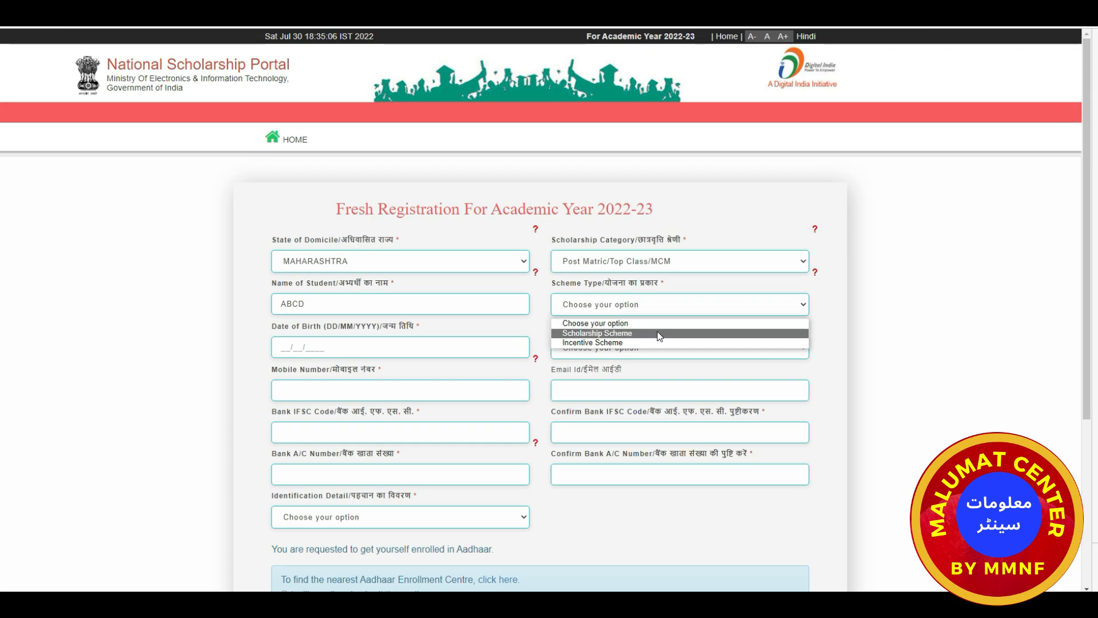
{"action": "left_click", "coordinate": [658, 336]}
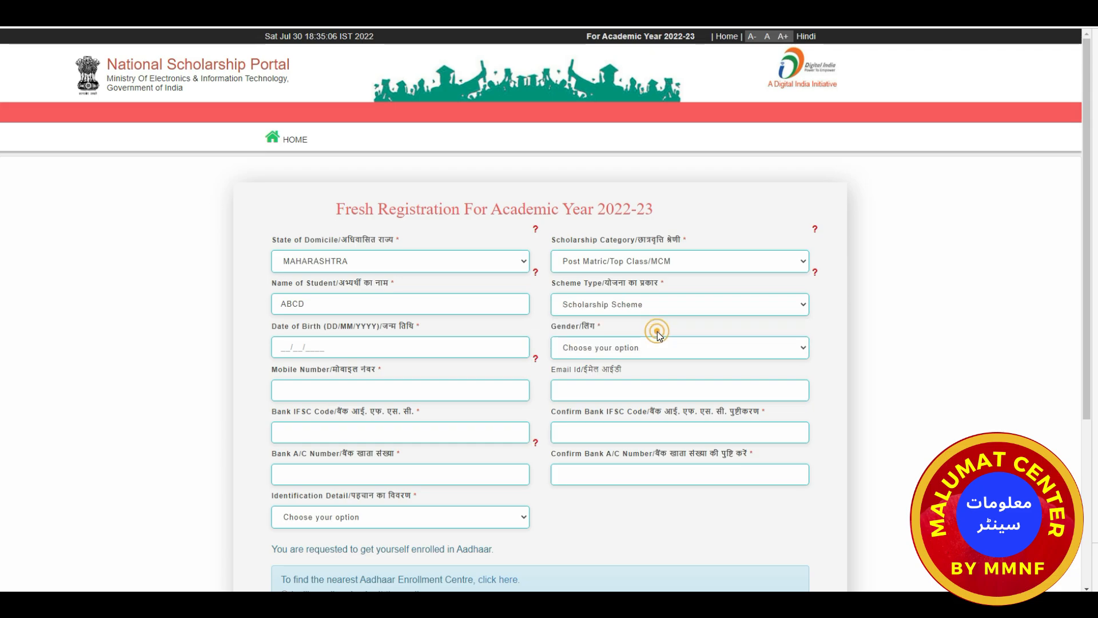
{"action": "left_click", "coordinate": [678, 306]}
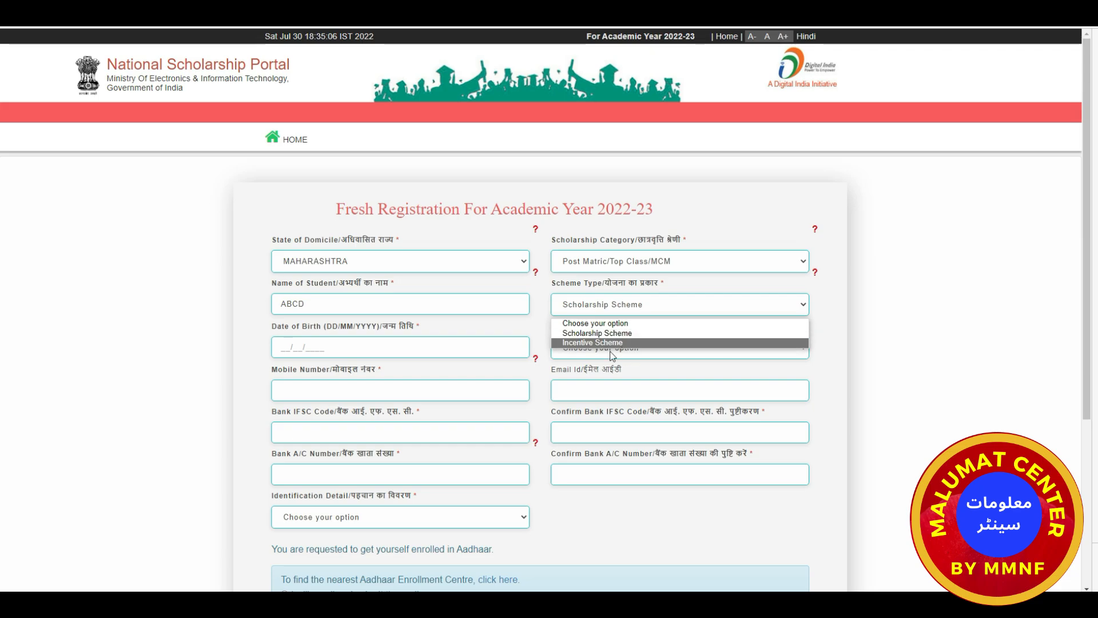
{"action": "left_click", "coordinate": [622, 333]}
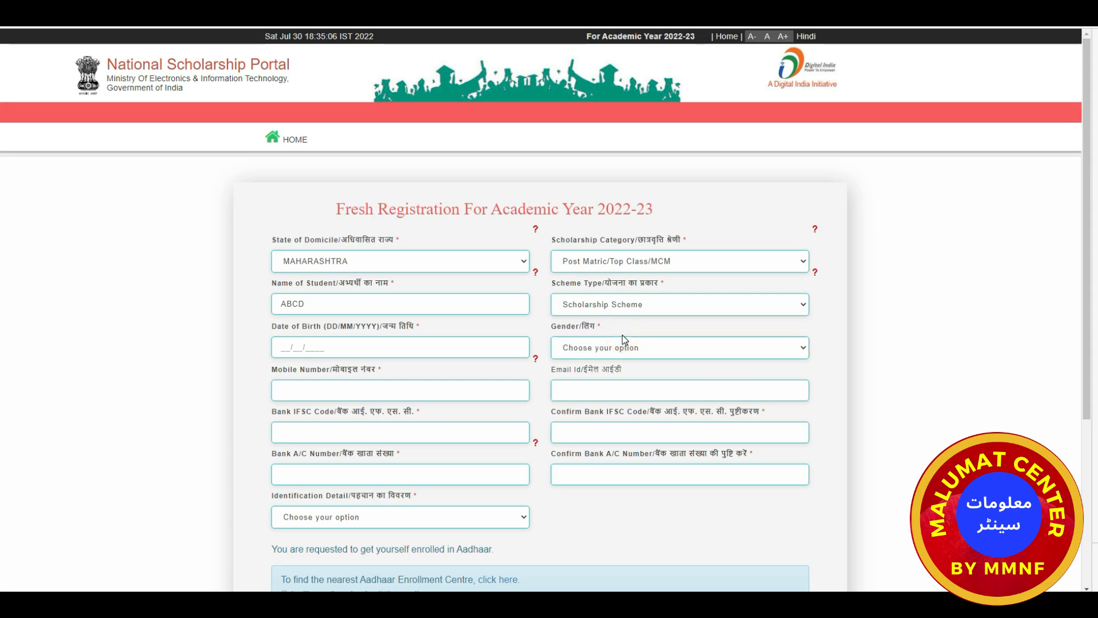
{"action": "left_click", "coordinate": [284, 347]}
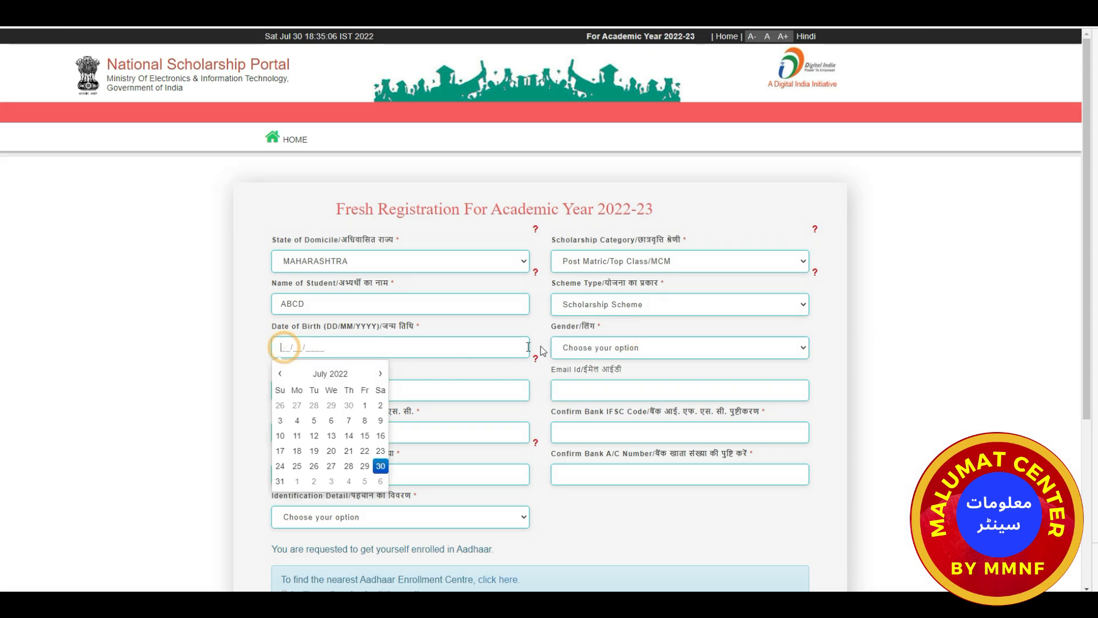
{"action": "left_click", "coordinate": [574, 349]}
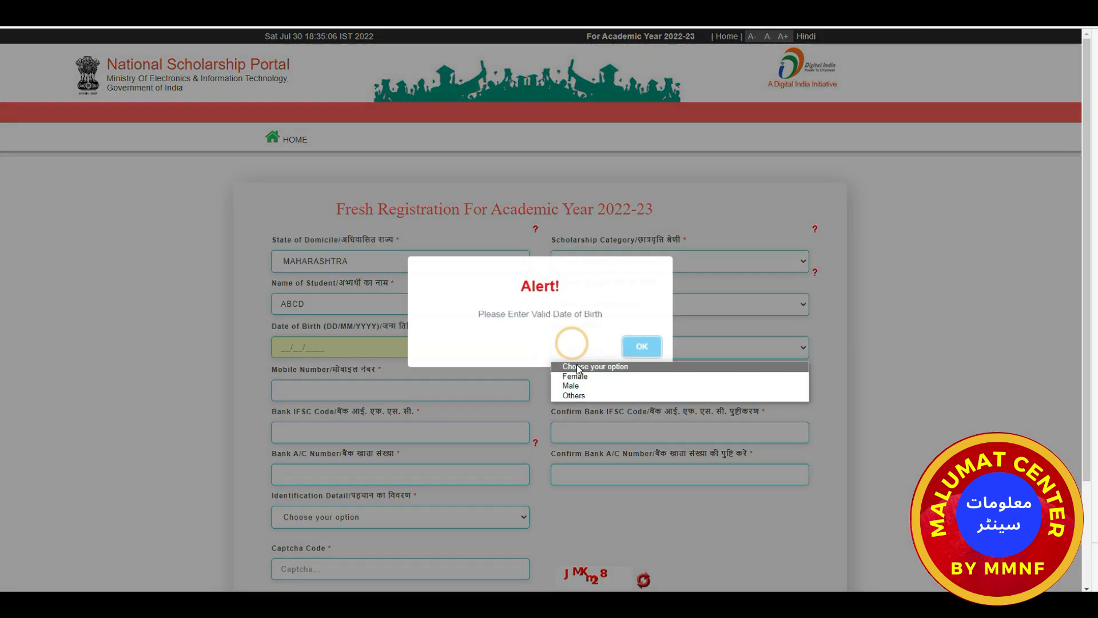
{"action": "left_click", "coordinate": [635, 352]}
Move through the mobile number, email, bank IFSC and bank account number fields.
{"action": "left_click", "coordinate": [393, 388]}
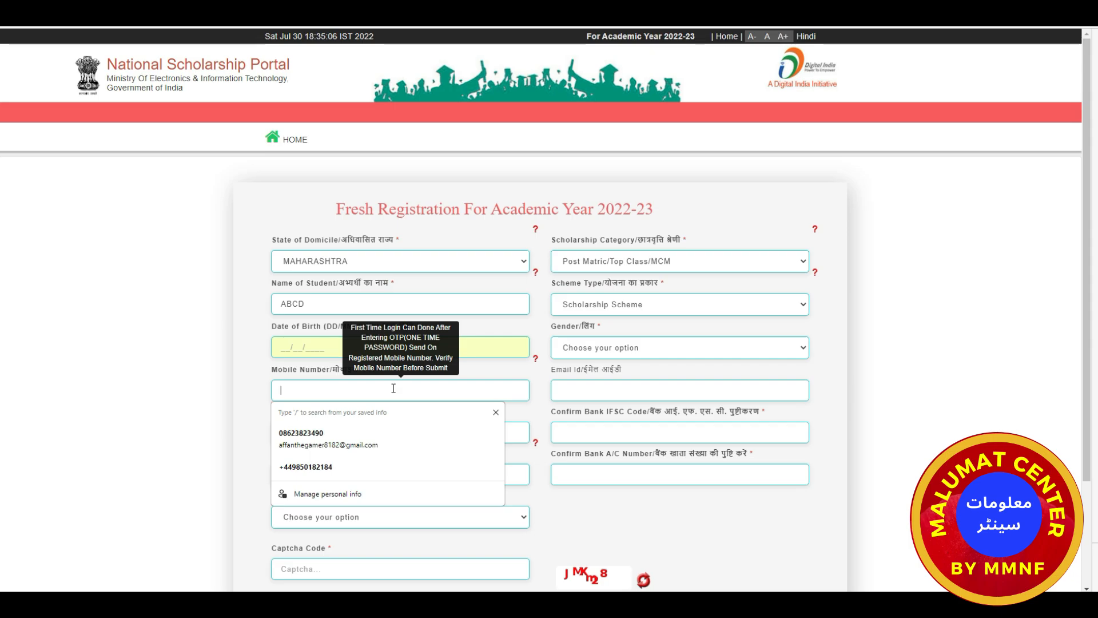
{"action": "left_click", "coordinate": [604, 393]}
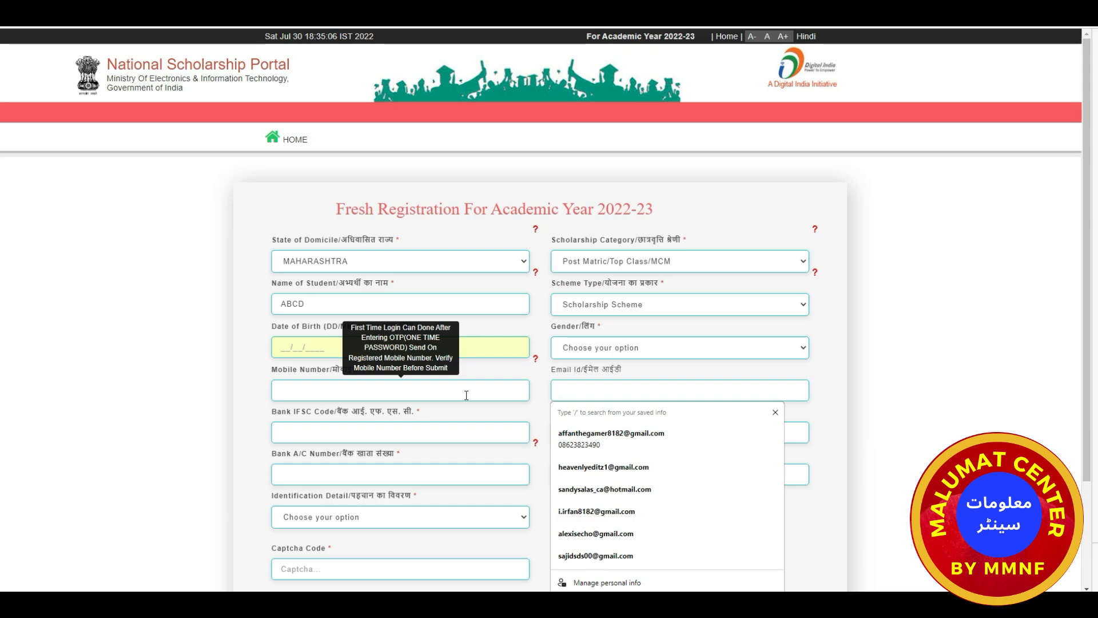
{"action": "left_click", "coordinate": [574, 391]}
{"action": "left_click", "coordinate": [450, 433]}
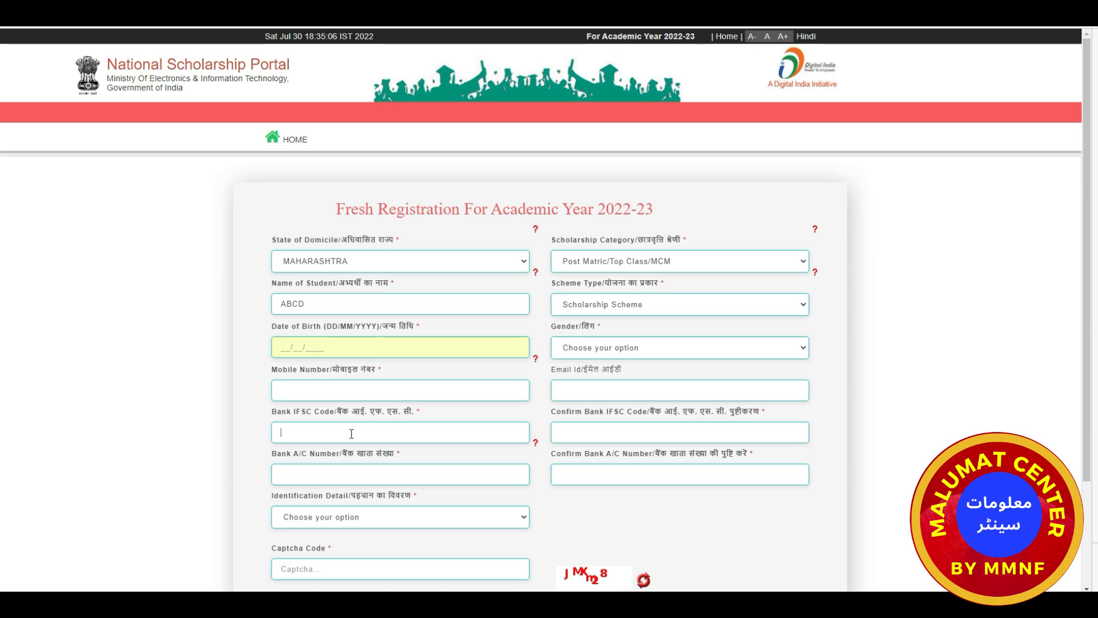
{"action": "left_click", "coordinate": [564, 431]}
{"action": "left_click", "coordinate": [412, 478]}
Leave Identification Detail unchosen and refresh the registration captcha image three times.
{"action": "scroll", "coordinate": [412, 479], "scroll_direction": "down", "scroll_amount": 2}
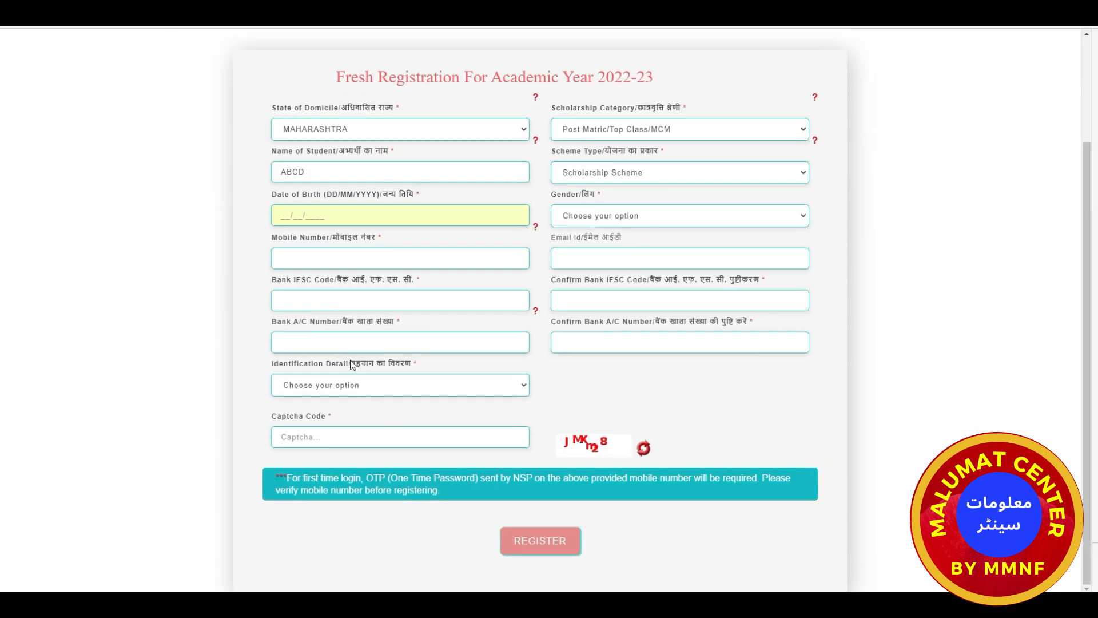
{"action": "left_click", "coordinate": [631, 342]}
{"action": "left_click", "coordinate": [507, 387]}
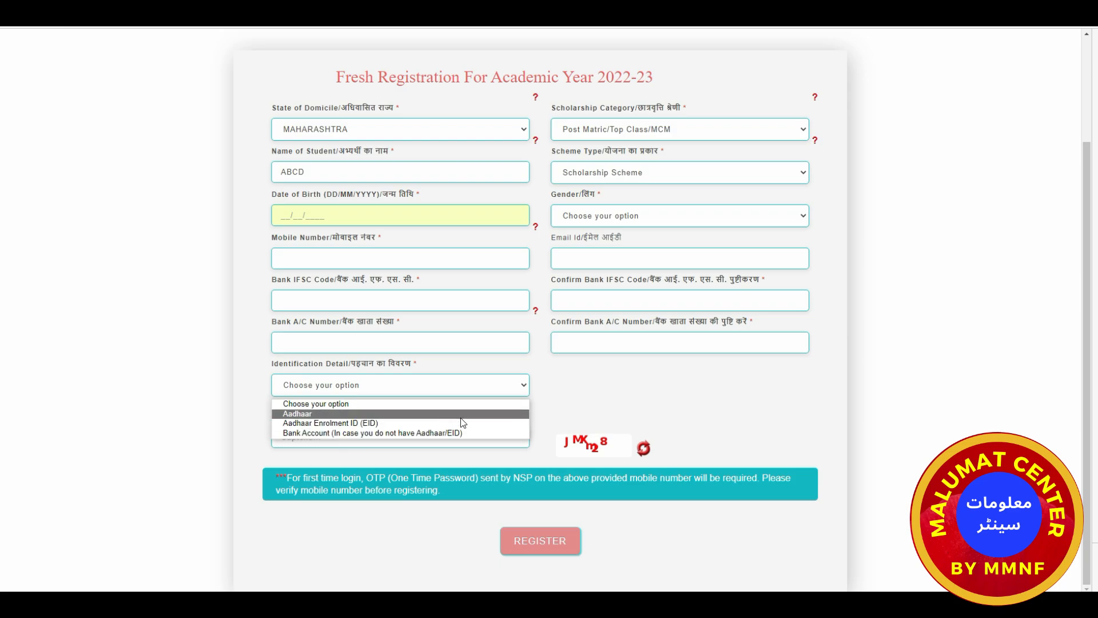
{"action": "left_click", "coordinate": [564, 401]}
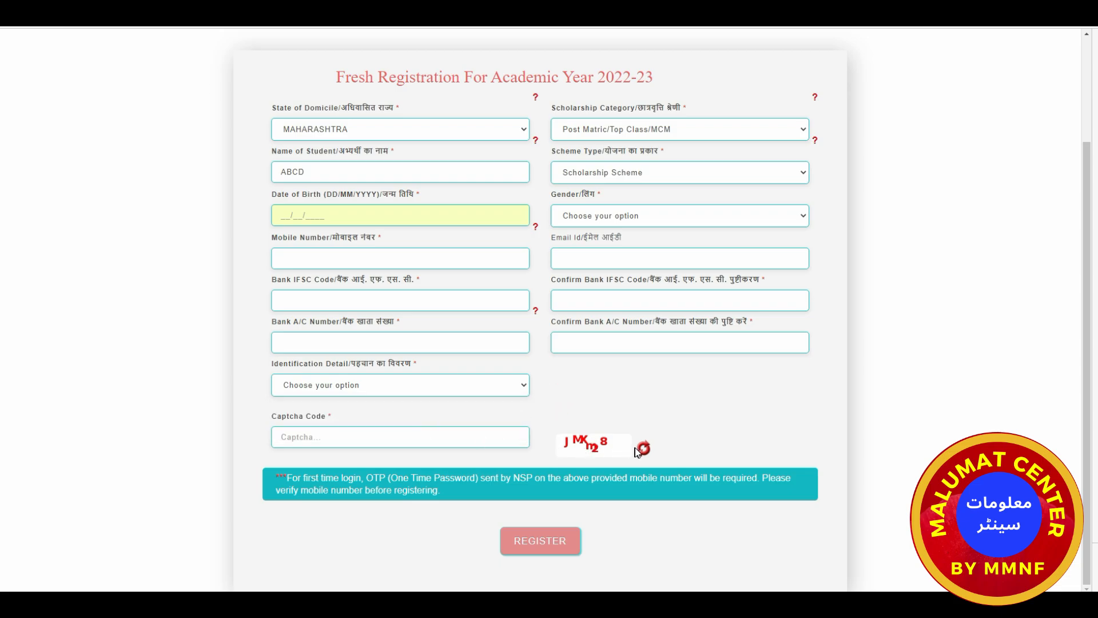
{"action": "left_click", "coordinate": [449, 436]}
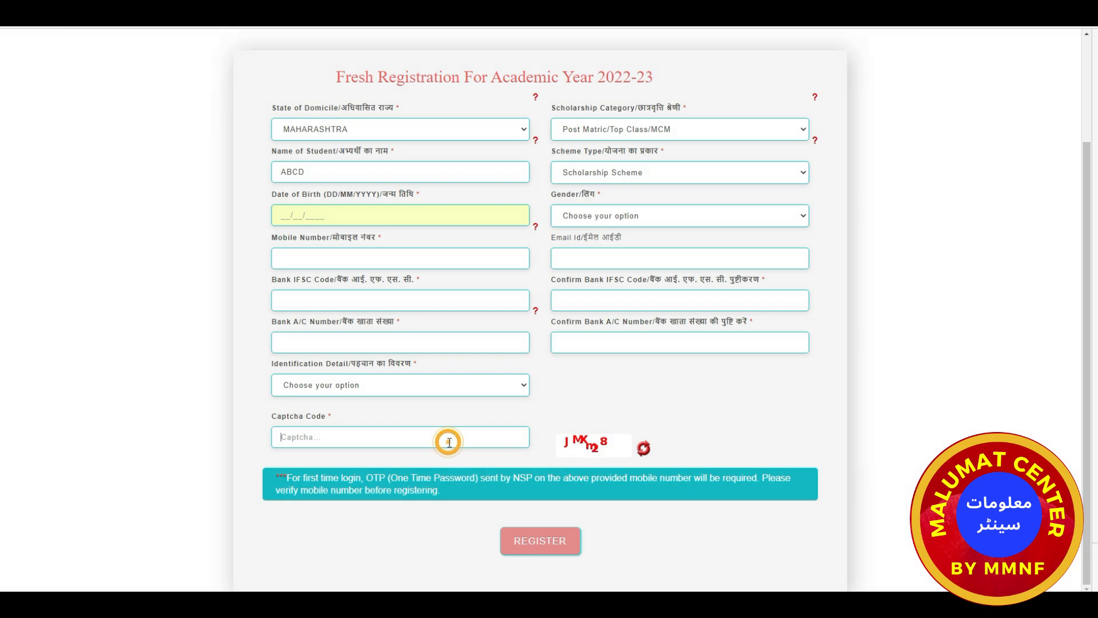
{"action": "left_click", "coordinate": [643, 449]}
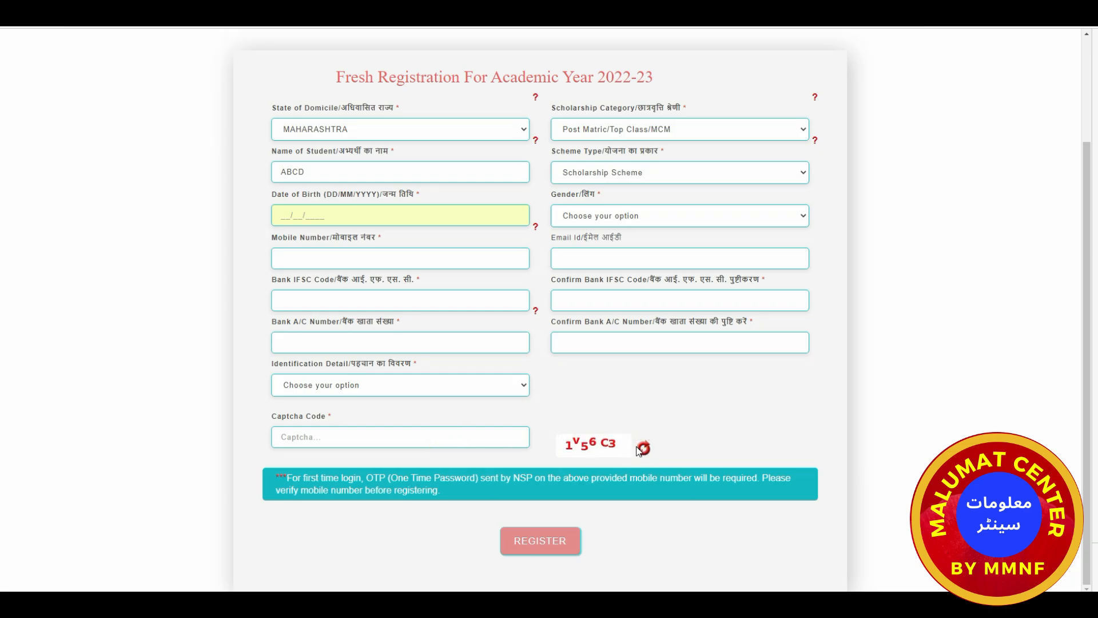
{"action": "left_click", "coordinate": [644, 449]}
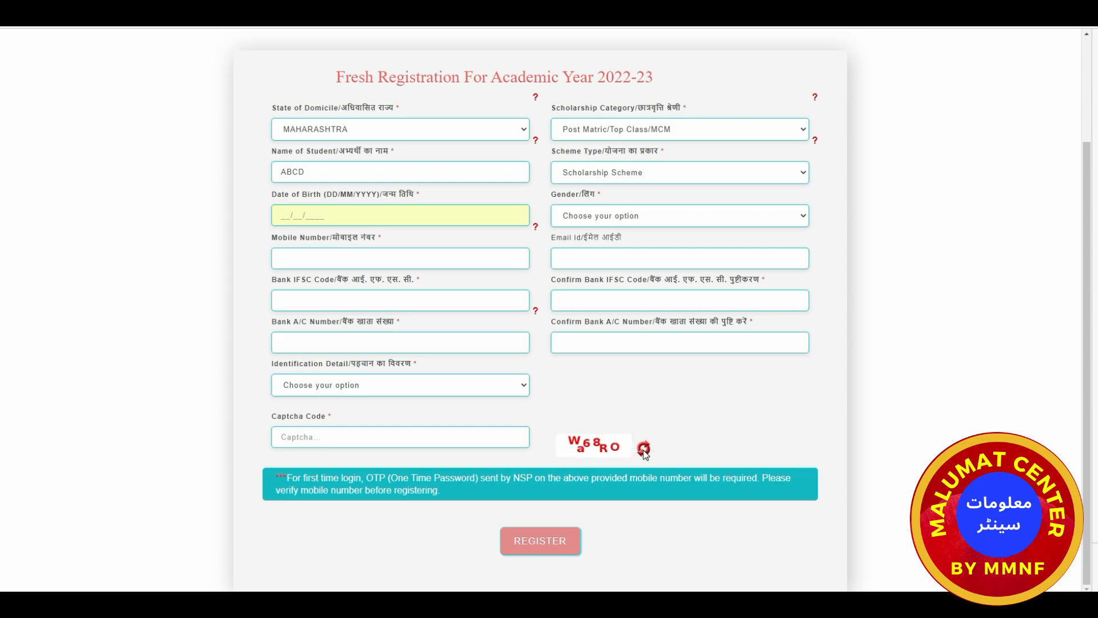
{"action": "left_click", "coordinate": [643, 449]}
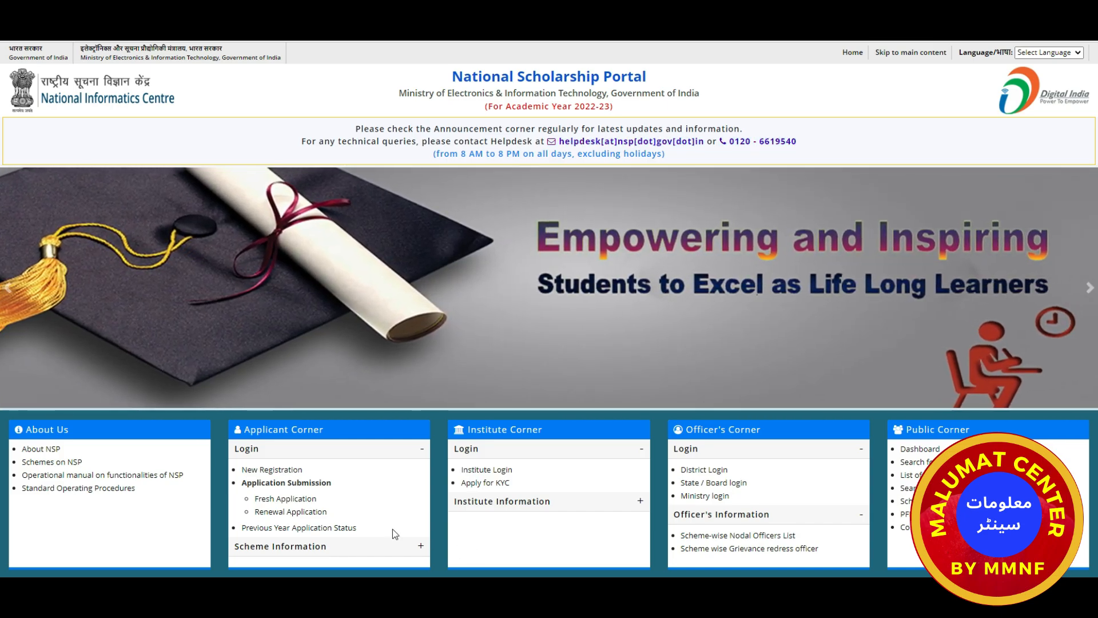
Choose Fresh Application under Applicant Corner's Application Submission.
{"action": "left_click", "coordinate": [271, 500]}
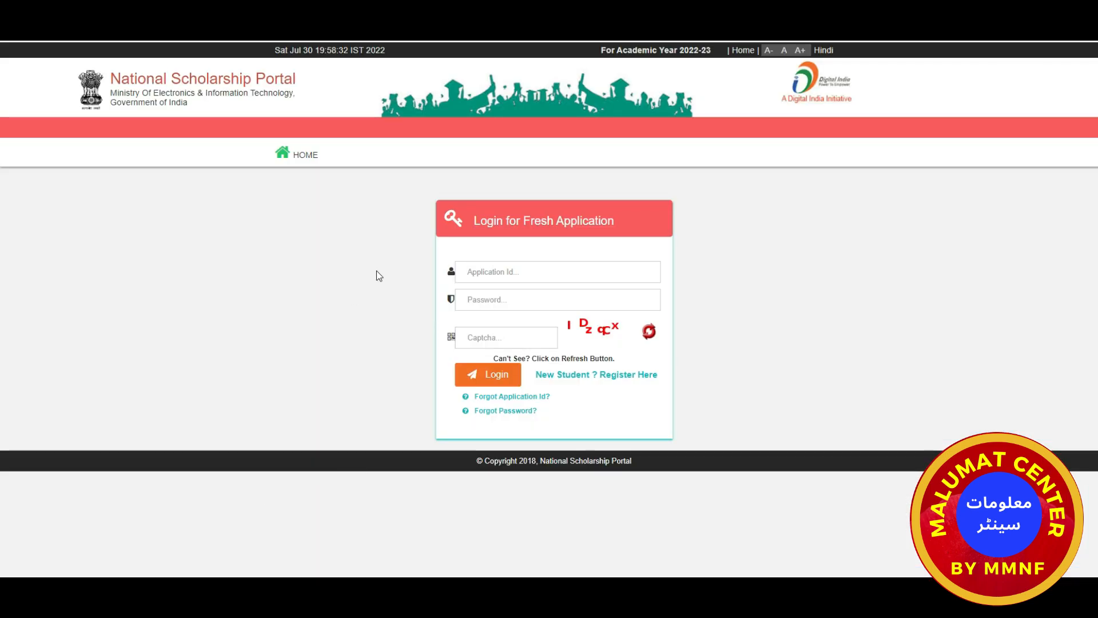
Enter the application ID and password to log in.
{"action": "left_click", "coordinate": [483, 272]}
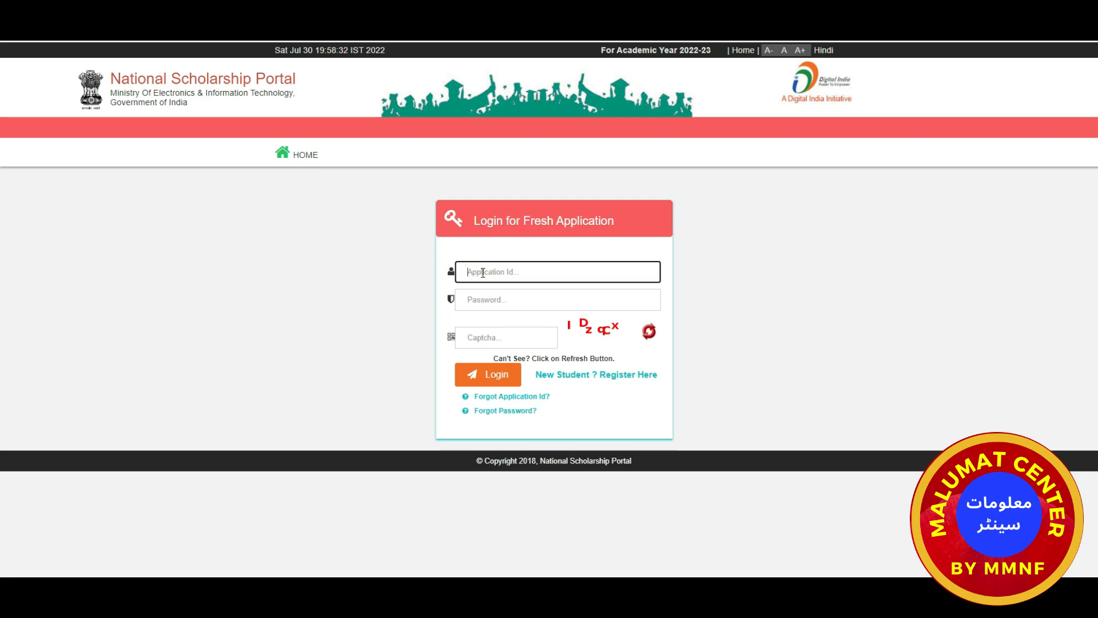
{"action": "left_click", "coordinate": [480, 296]}
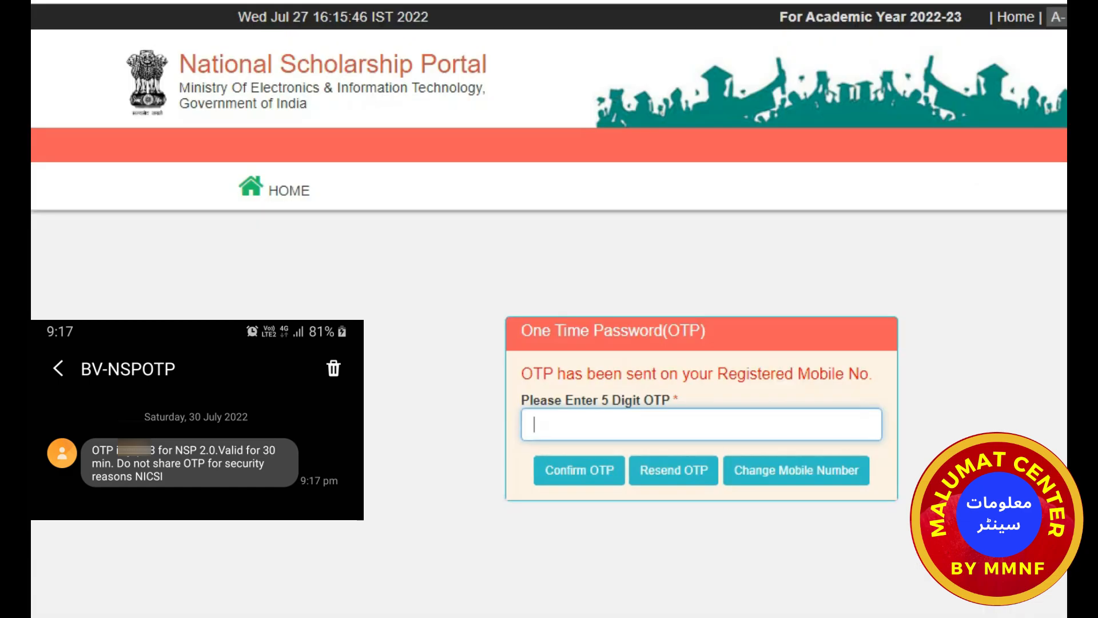
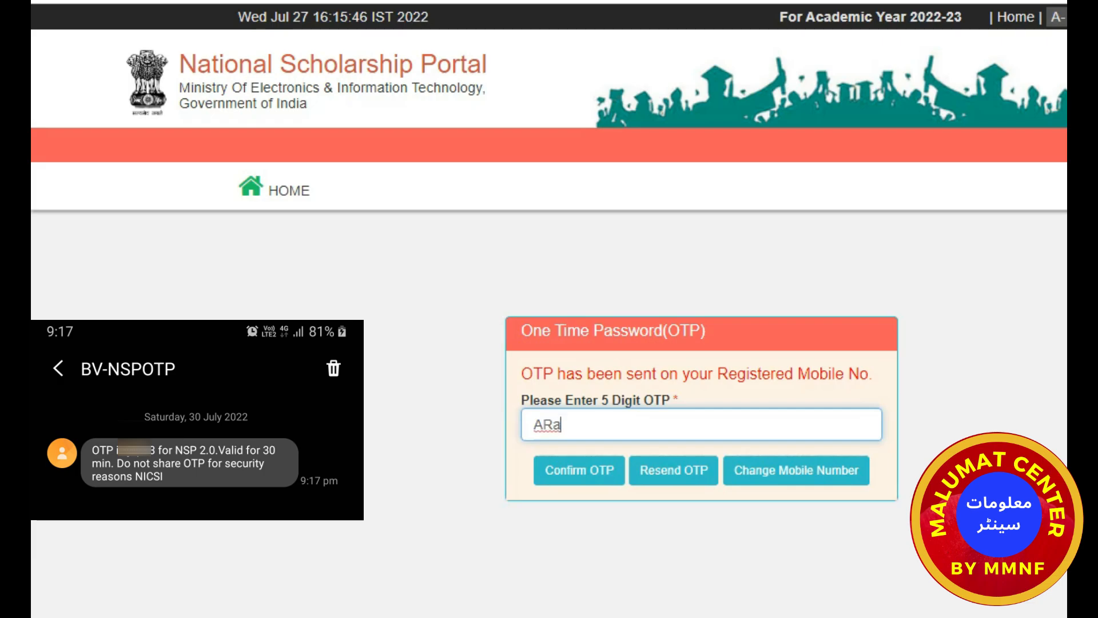
Enter the OTP received by SMS and confirm it.
{"action": "left_click", "coordinate": [573, 475]}
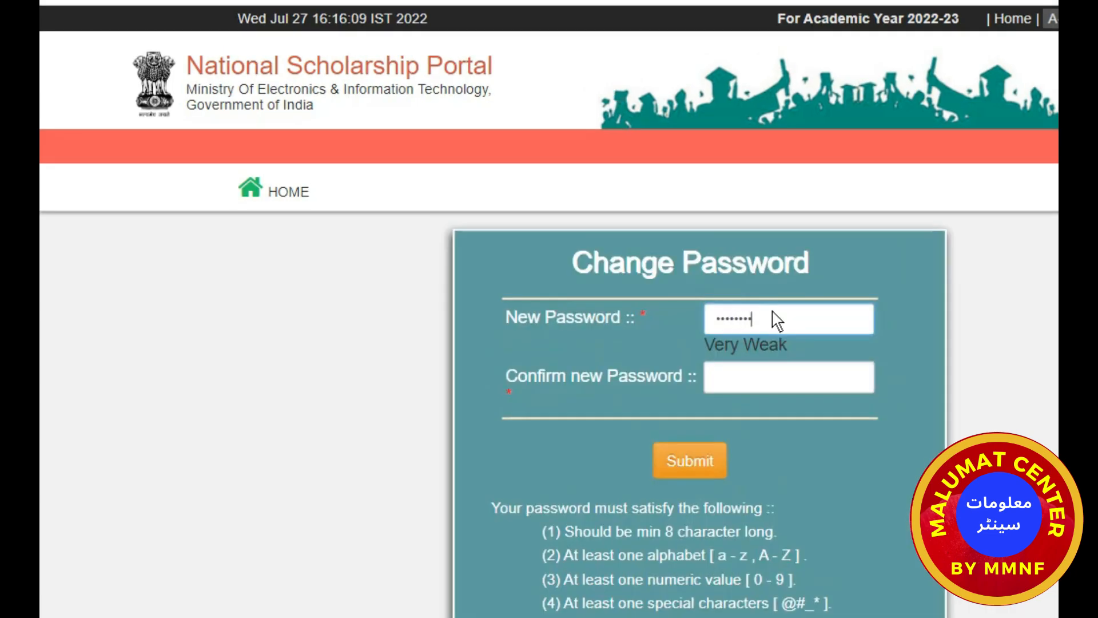
Enter and confirm the new password, submit it, and dismiss the capital-letter alert.
{"action": "type", "text": "••••"}
{"action": "key", "text": "Tab"}
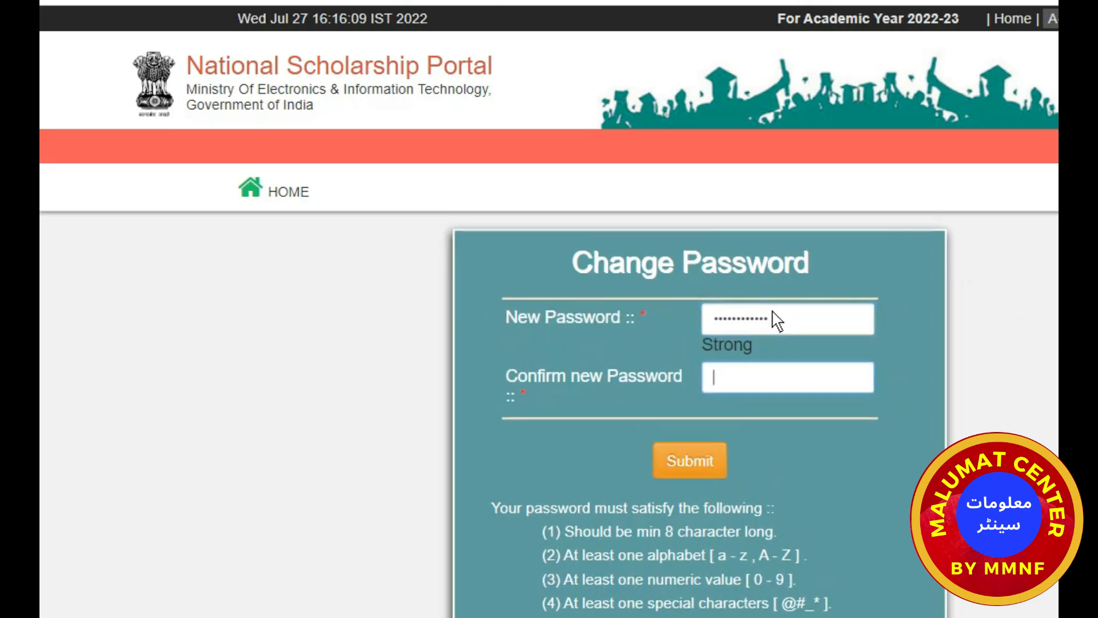
{"action": "type", "text": "•••••••••"}
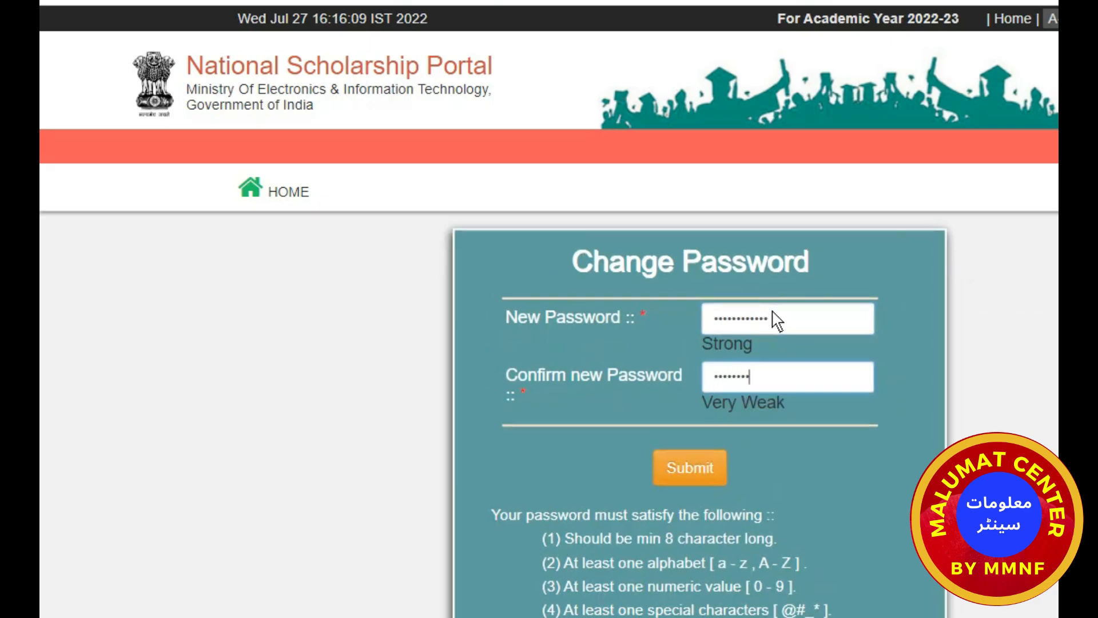
{"action": "type", "text": "•••"}
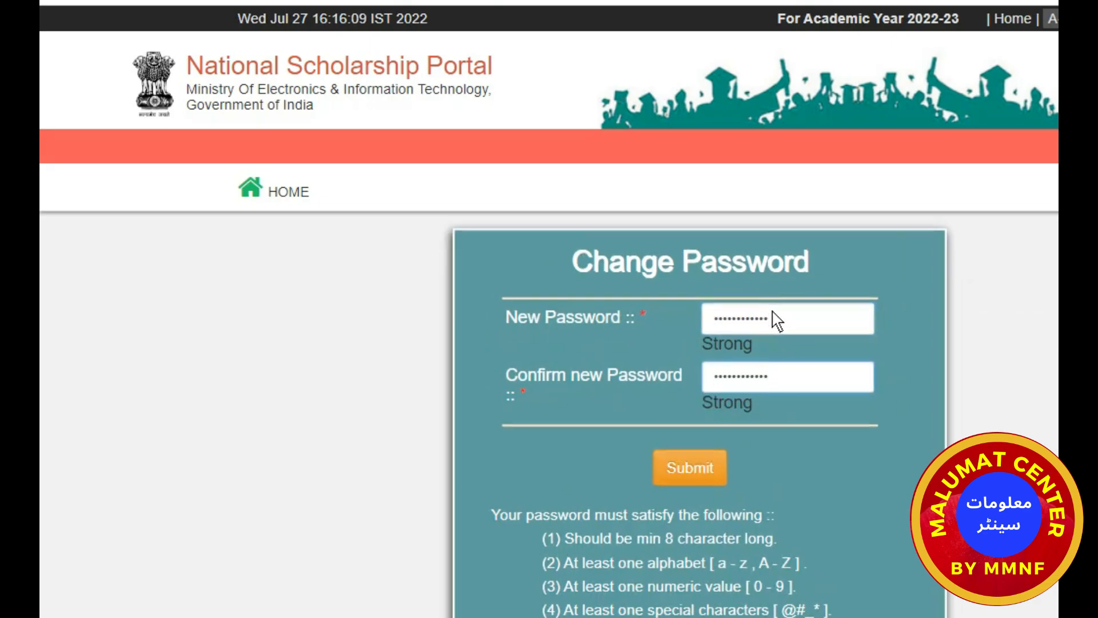
{"action": "left_click", "coordinate": [695, 472]}
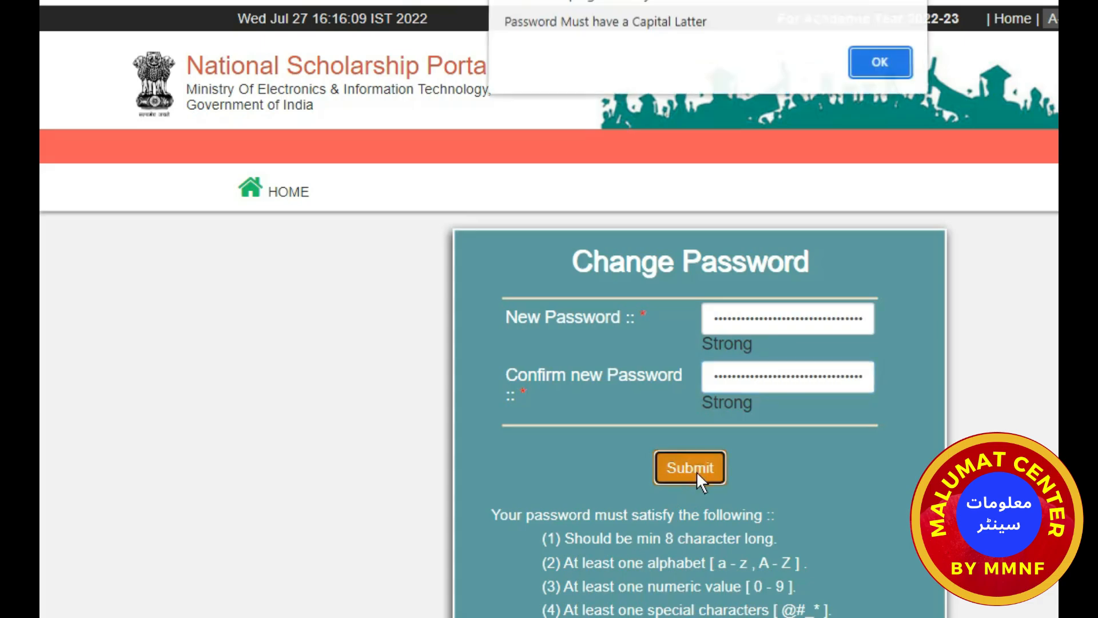
{"action": "left_click", "coordinate": [881, 64]}
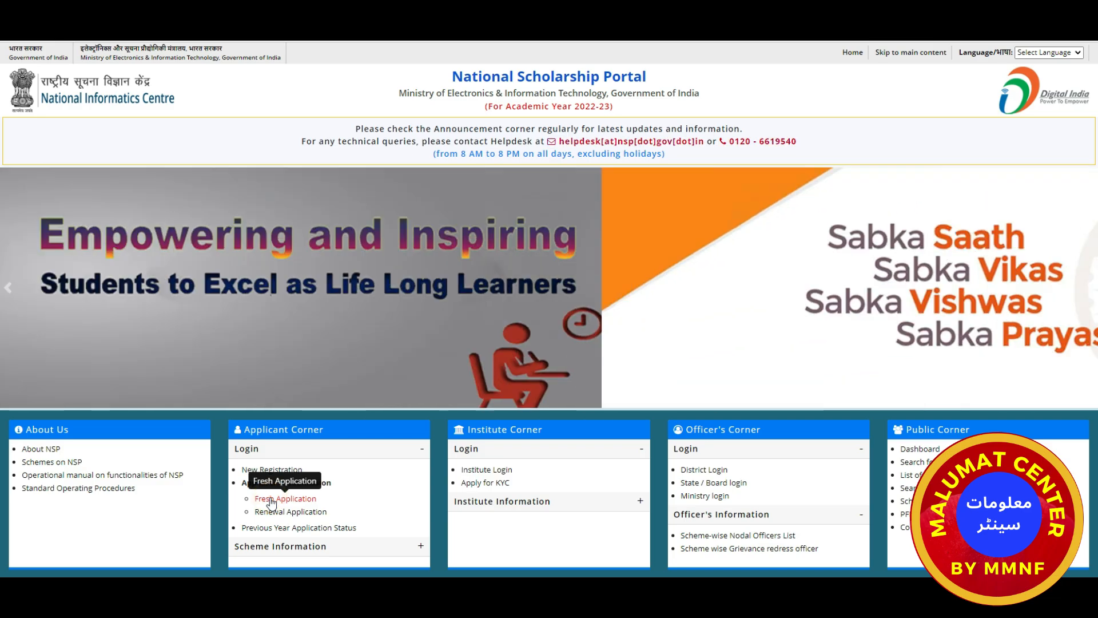
Open the Fresh Application login and enter the Application Id and password.
{"action": "left_click", "coordinate": [272, 501]}
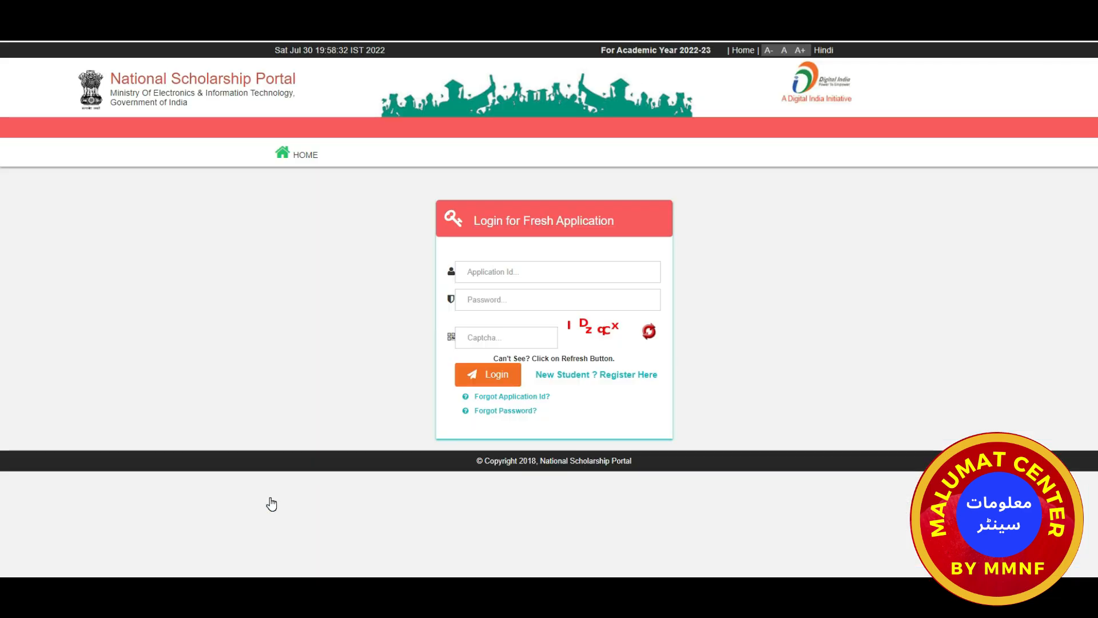
{"action": "left_click", "coordinate": [483, 273]}
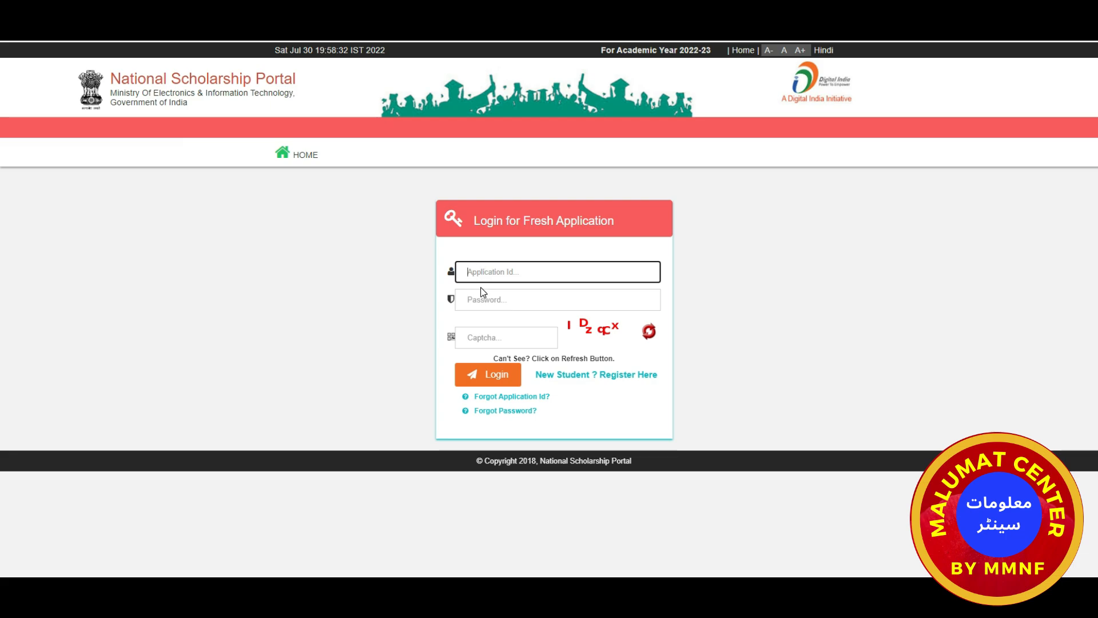
{"action": "left_click", "coordinate": [483, 298]}
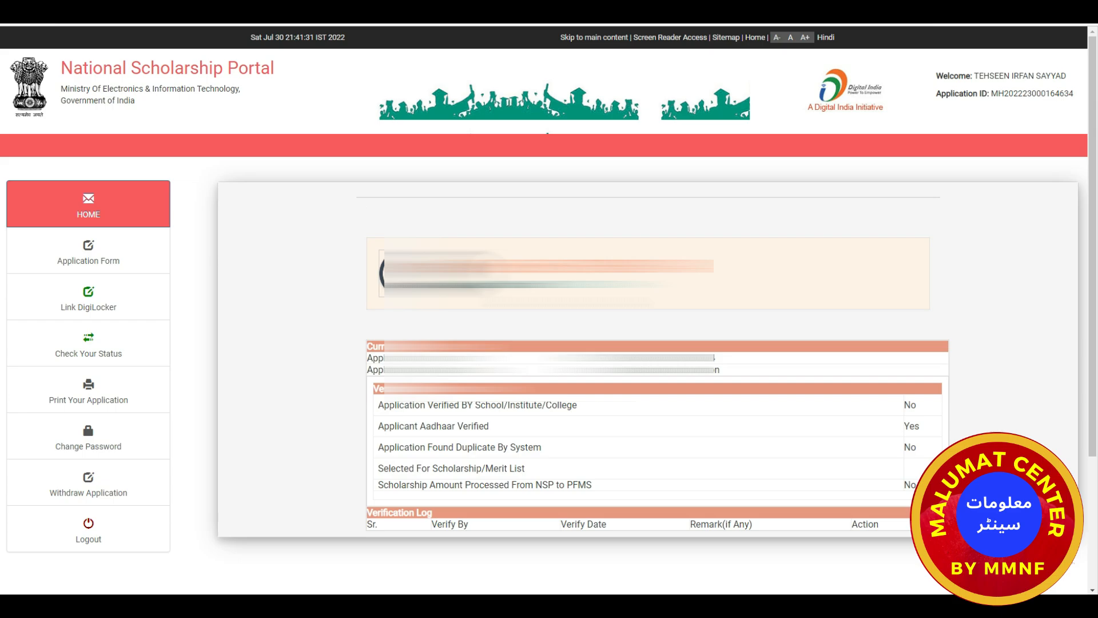
Open the Application Form from the left sidebar of the NSP home page.
{"action": "scroll", "coordinate": [343, 289], "scroll_direction": "down", "scroll_amount": 1}
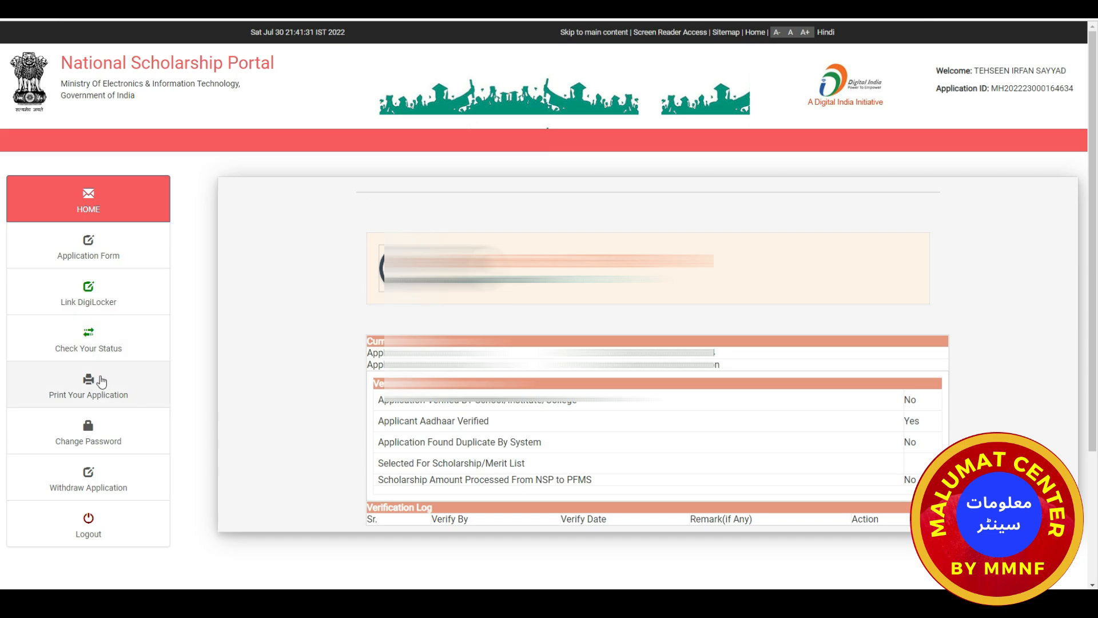
{"action": "left_click", "coordinate": [88, 252]}
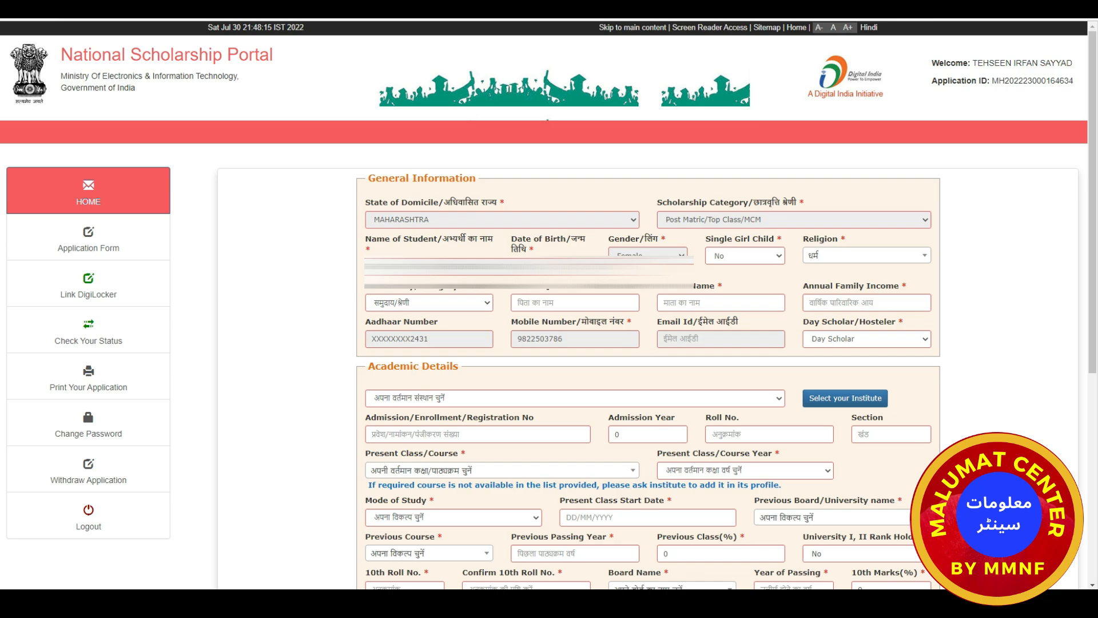
{"action": "left_click", "coordinate": [780, 259]}
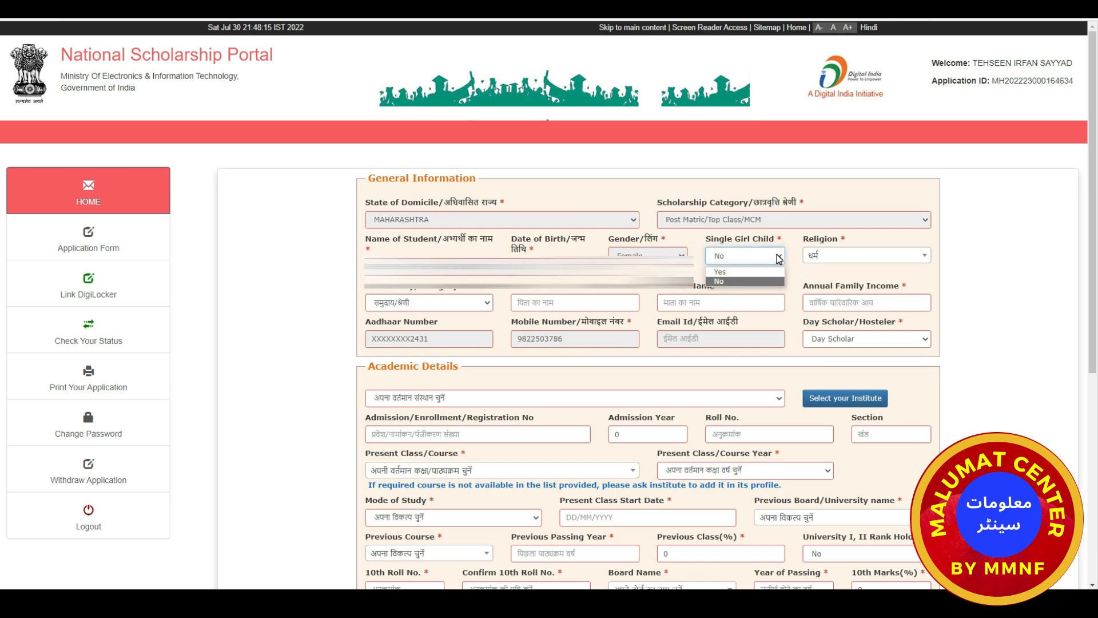
{"action": "left_click", "coordinate": [780, 258]}
{"action": "left_click", "coordinate": [847, 255]}
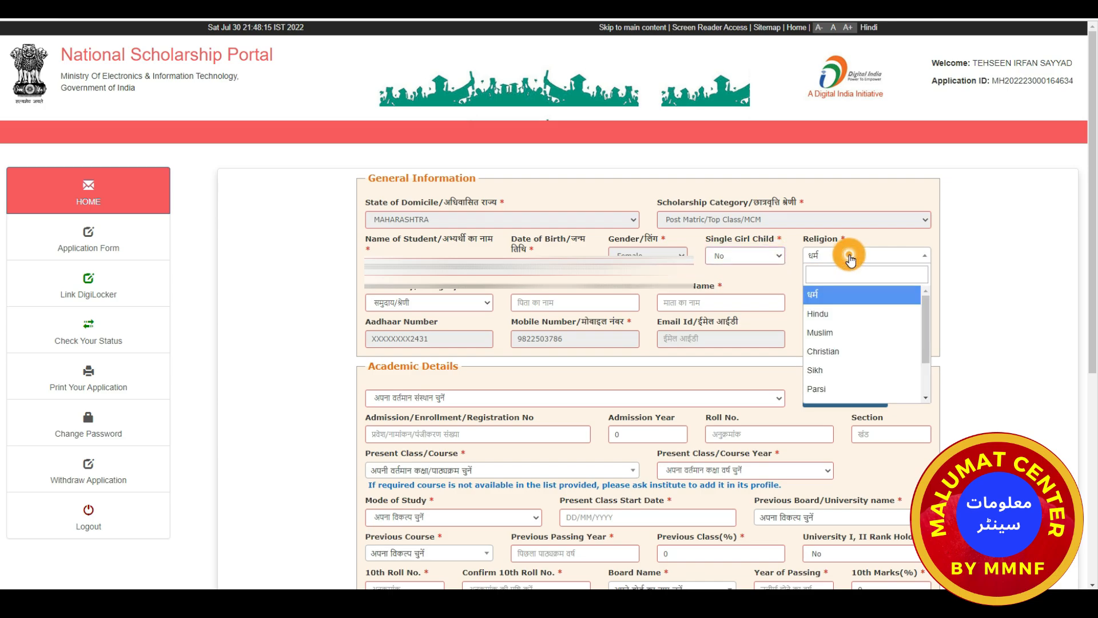
{"action": "left_click", "coordinate": [769, 279]}
{"action": "left_click", "coordinate": [467, 304]}
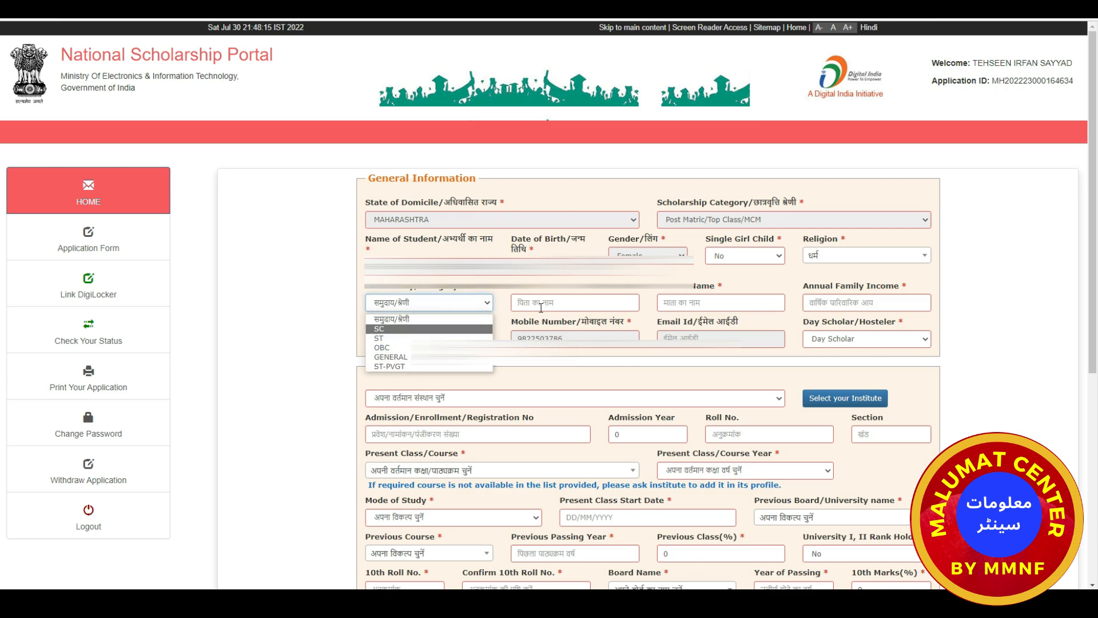
{"action": "left_click", "coordinate": [570, 302]}
{"action": "left_click", "coordinate": [577, 301]}
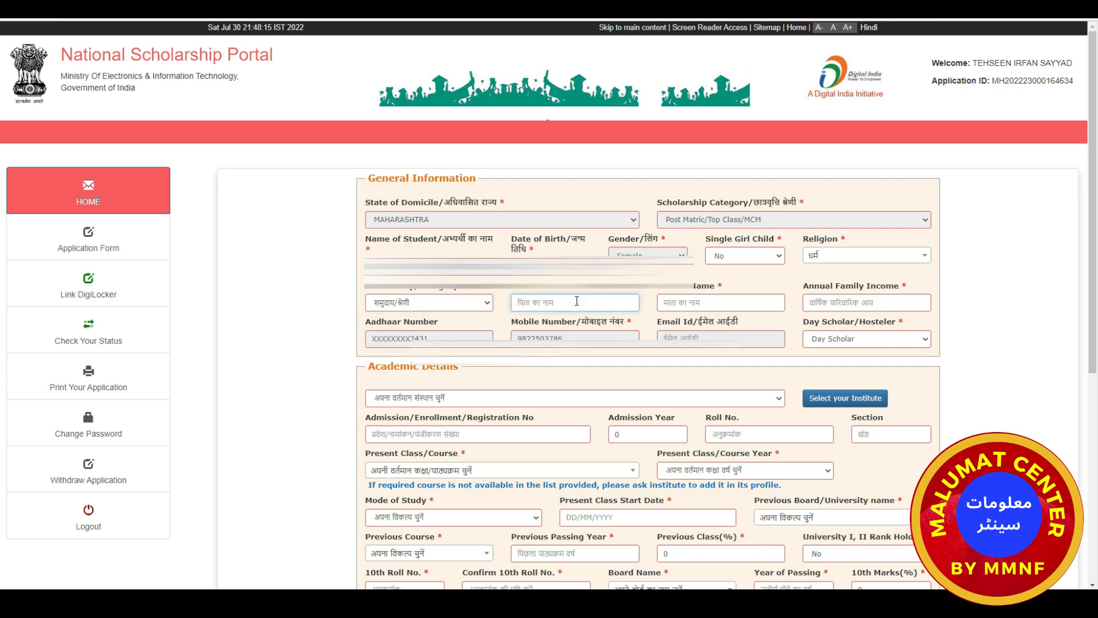
{"action": "left_click", "coordinate": [690, 300]}
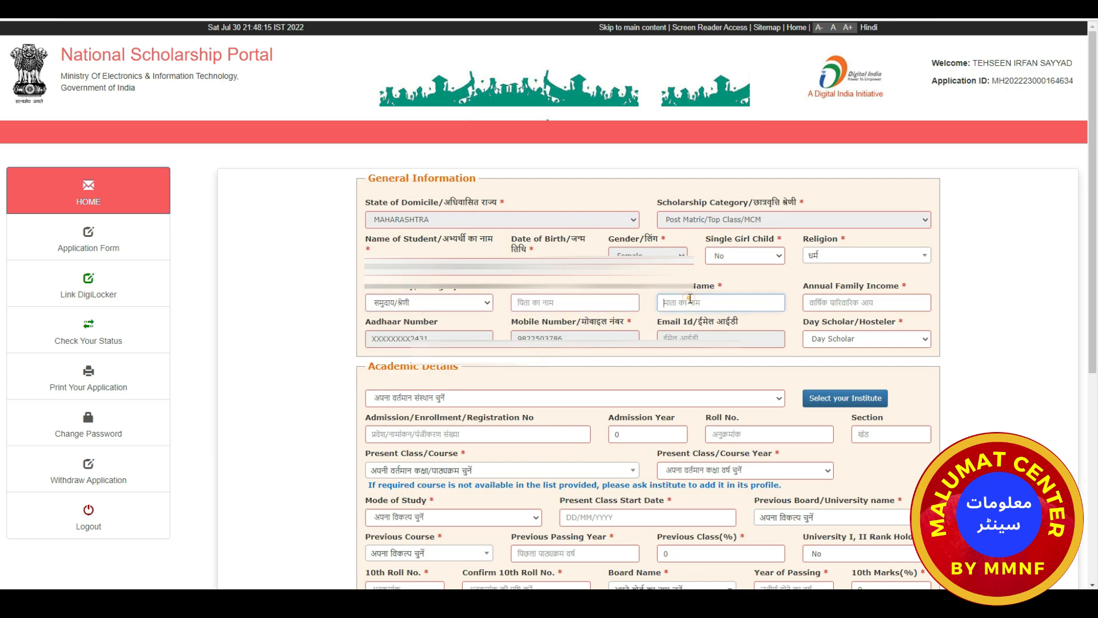
{"action": "left_click", "coordinate": [841, 305]}
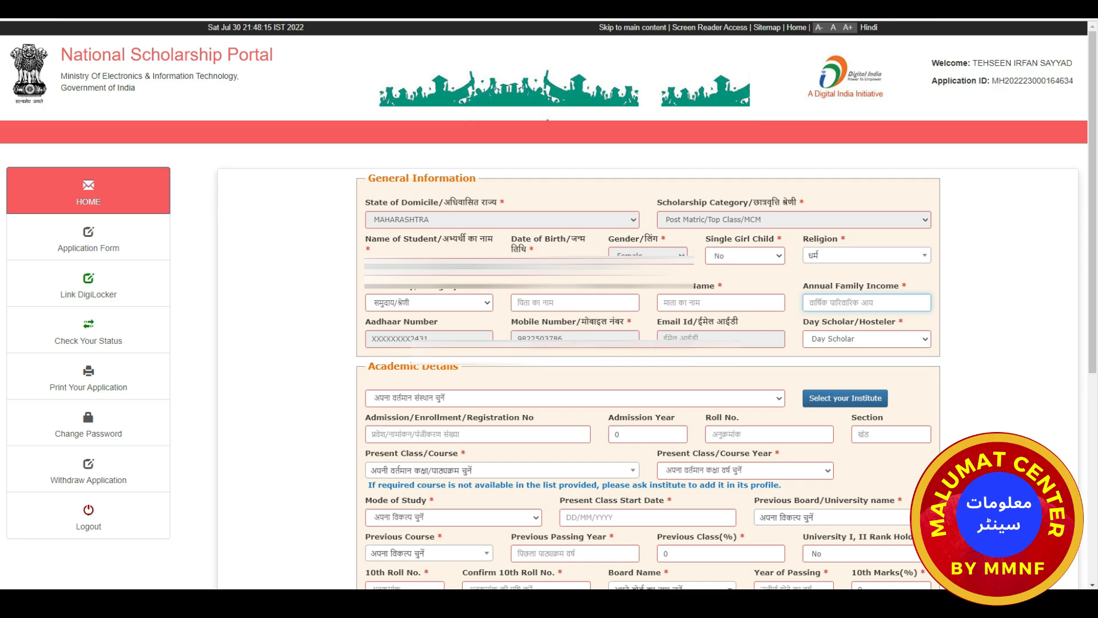
{"action": "left_click", "coordinate": [842, 344]}
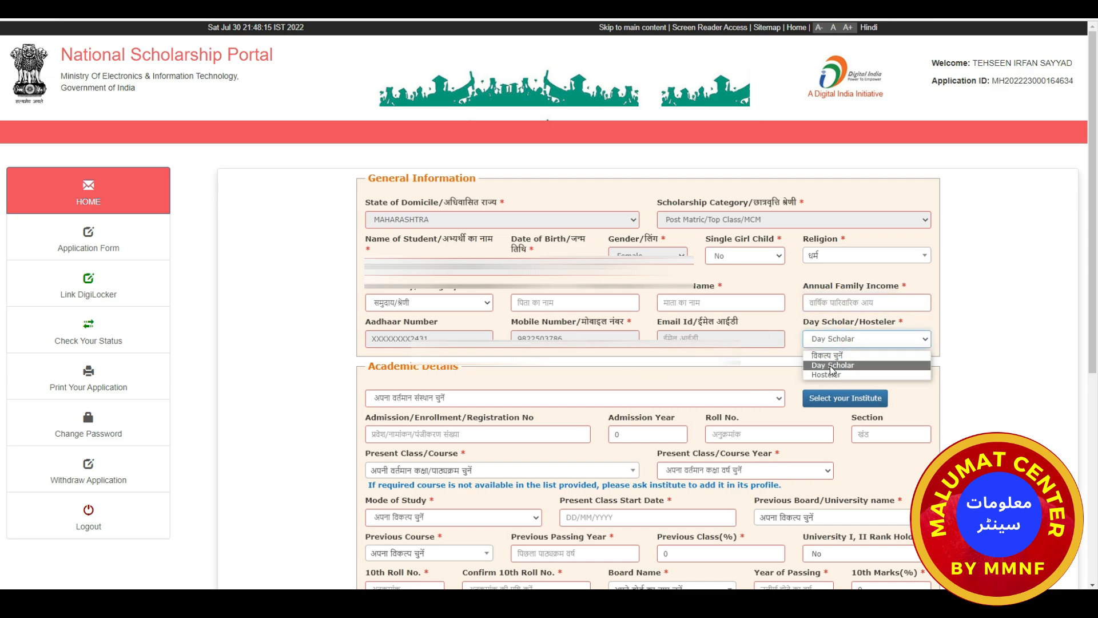
{"action": "left_click", "coordinate": [761, 355]}
{"action": "scroll", "coordinate": [680, 369], "scroll_direction": "down", "scroll_amount": 1}
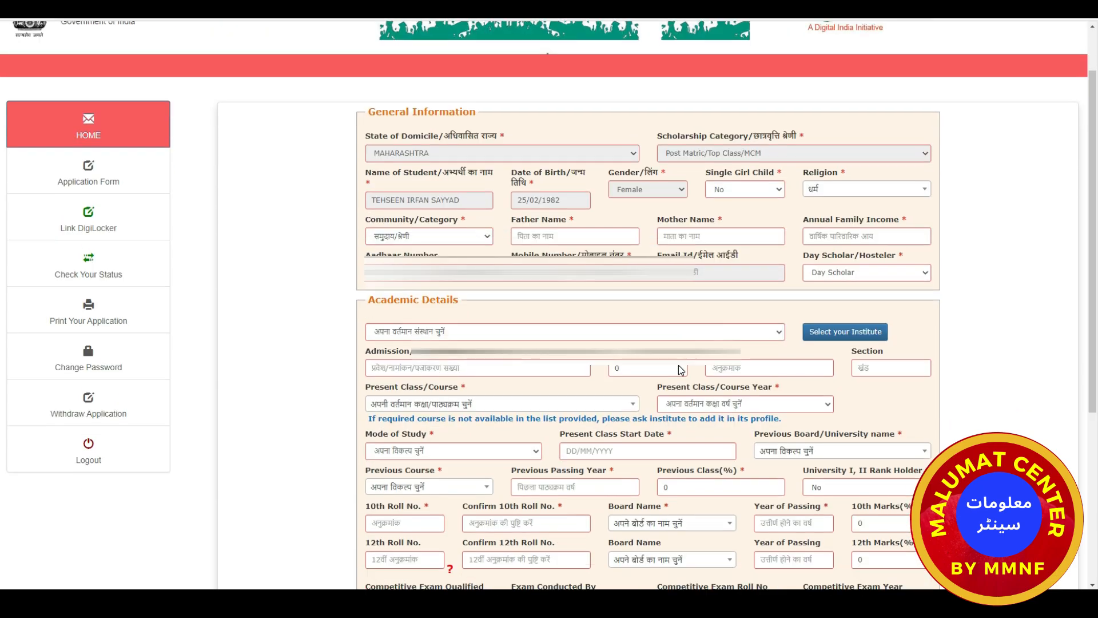
{"action": "scroll", "coordinate": [681, 369], "scroll_direction": "down", "scroll_amount": 2}
Load the institution list for state MAHARASHTRA and district SATARA.
{"action": "left_click", "coordinate": [745, 232]}
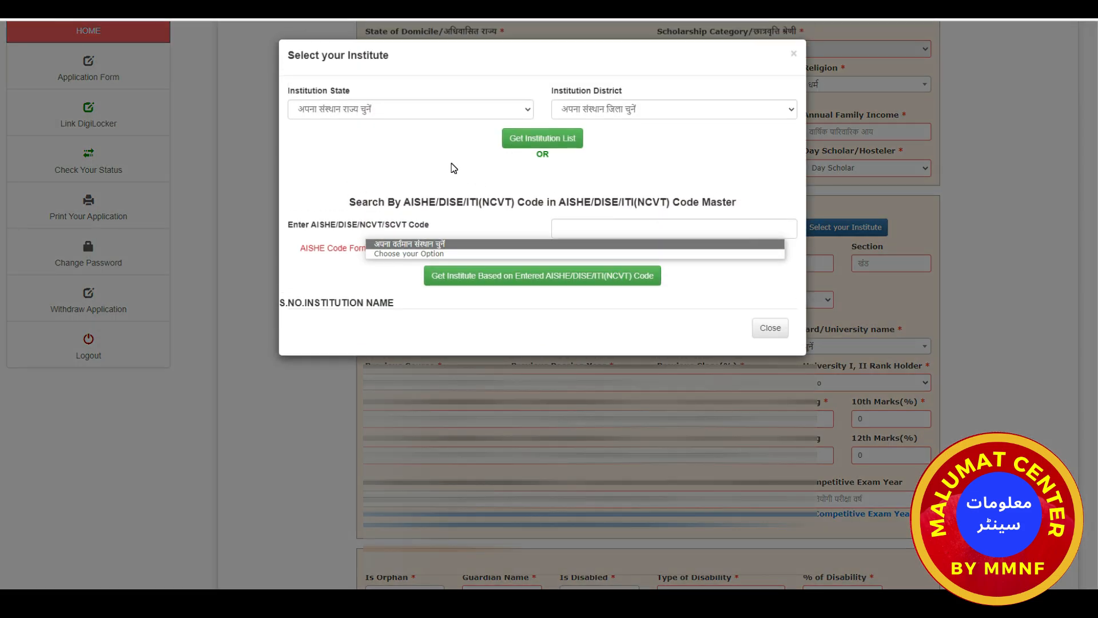
{"action": "left_click", "coordinate": [514, 114]}
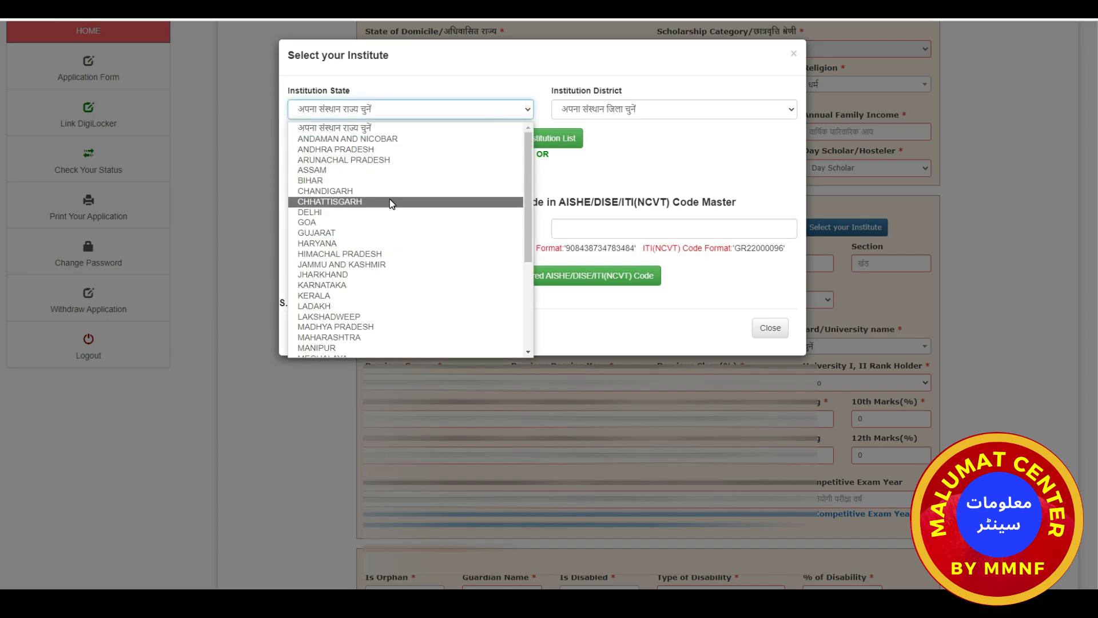
{"action": "type", "text": "mah"}
{"action": "key", "text": "Return"}
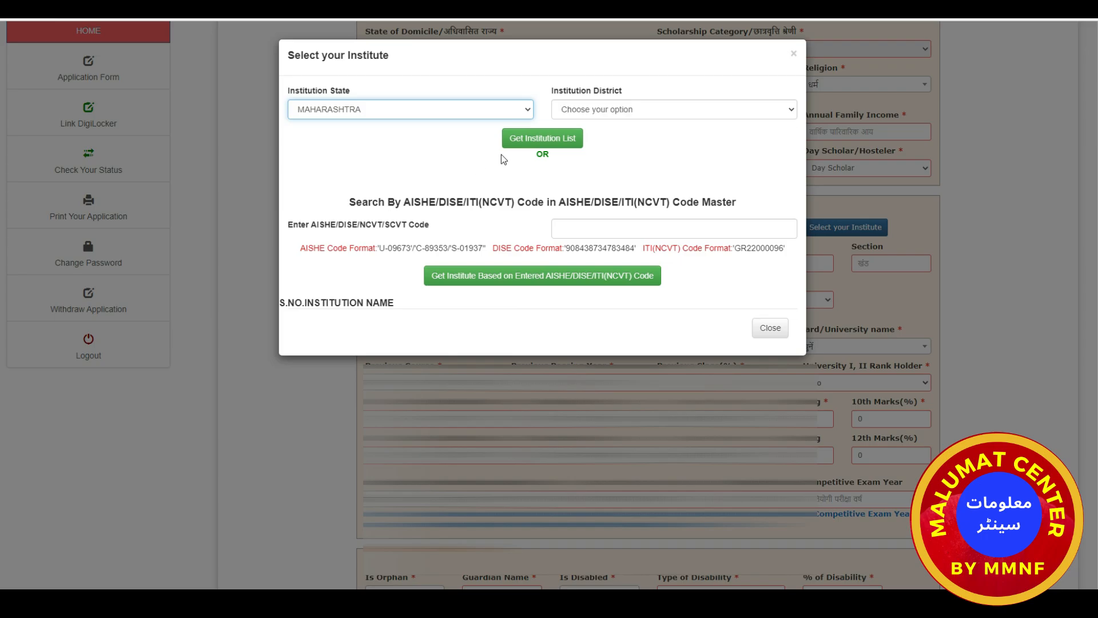
{"action": "left_click", "coordinate": [618, 109]}
{"action": "type", "text": "sat"}
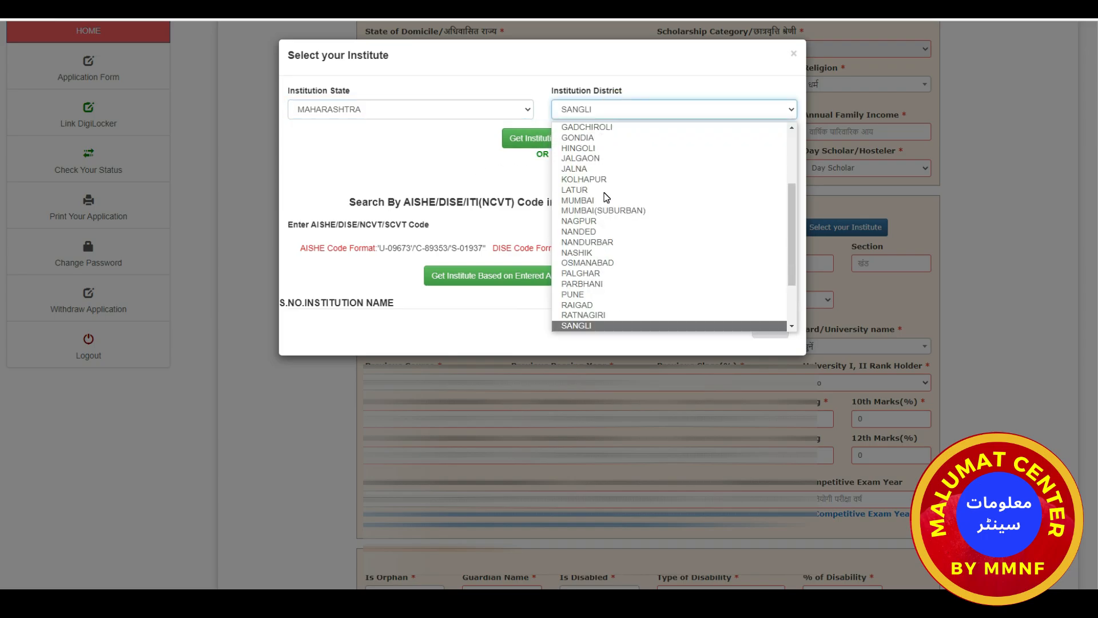
{"action": "key", "text": "Return"}
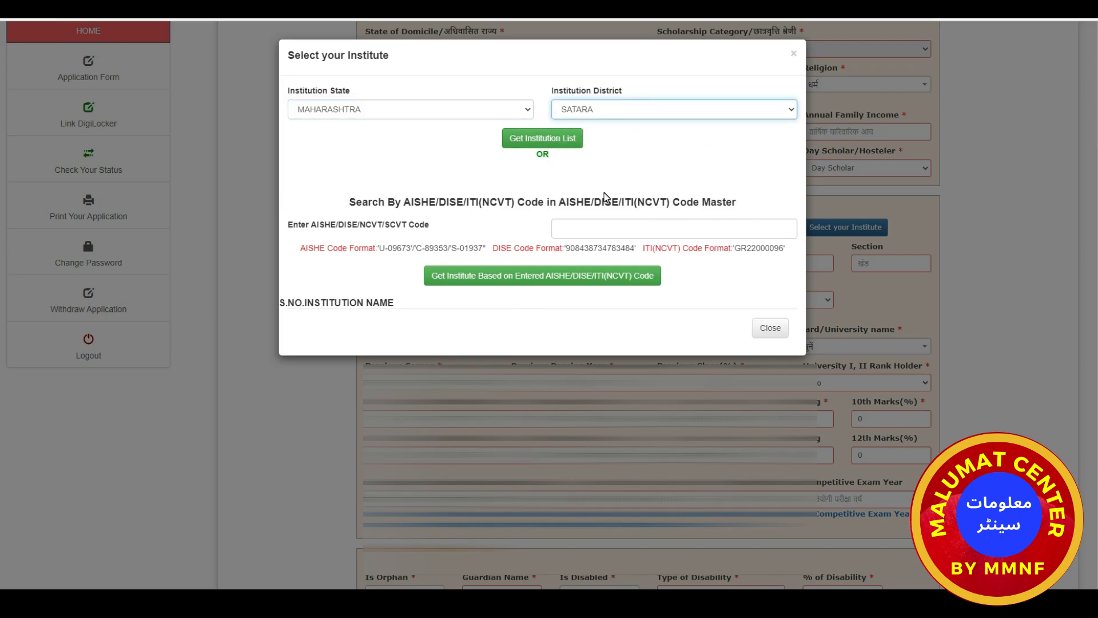
{"action": "left_click", "coordinate": [544, 146]}
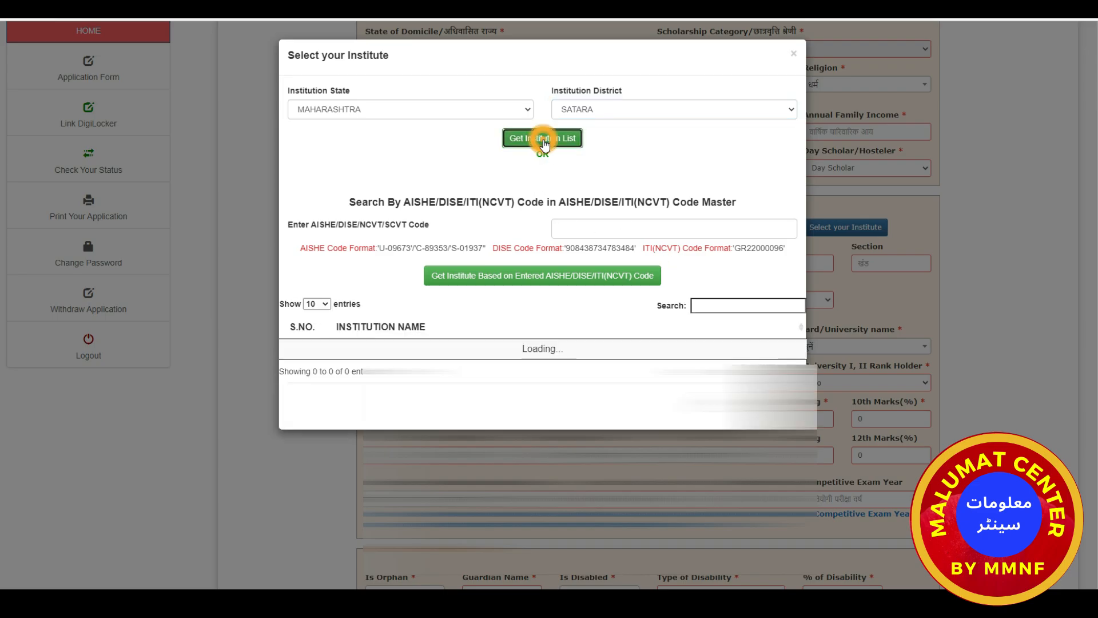
Search 'yash' and select Yashwantrao Chavan Mahavidyalaya, PACHAWAD as the institute.
{"action": "left_click", "coordinate": [729, 305]}
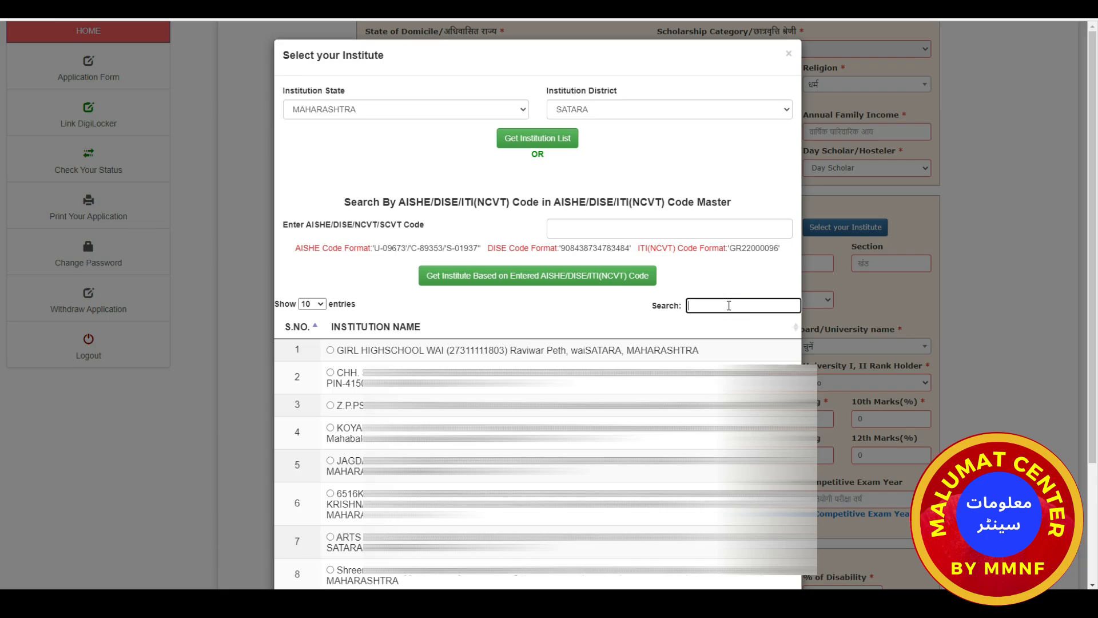
{"action": "type", "text": "yash"}
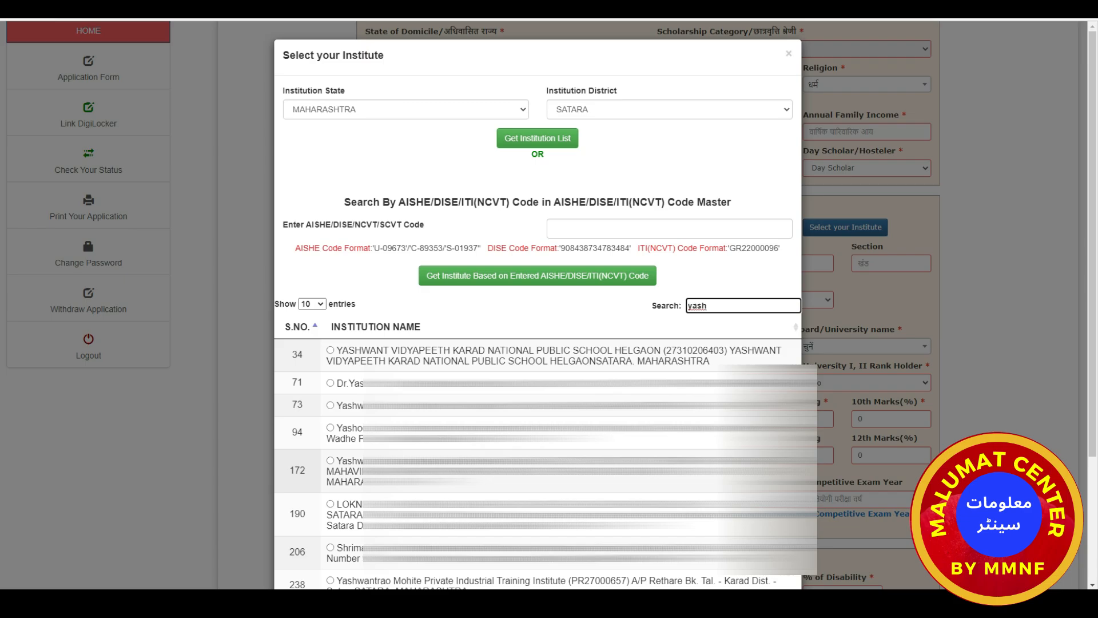
{"action": "left_click", "coordinate": [330, 461]}
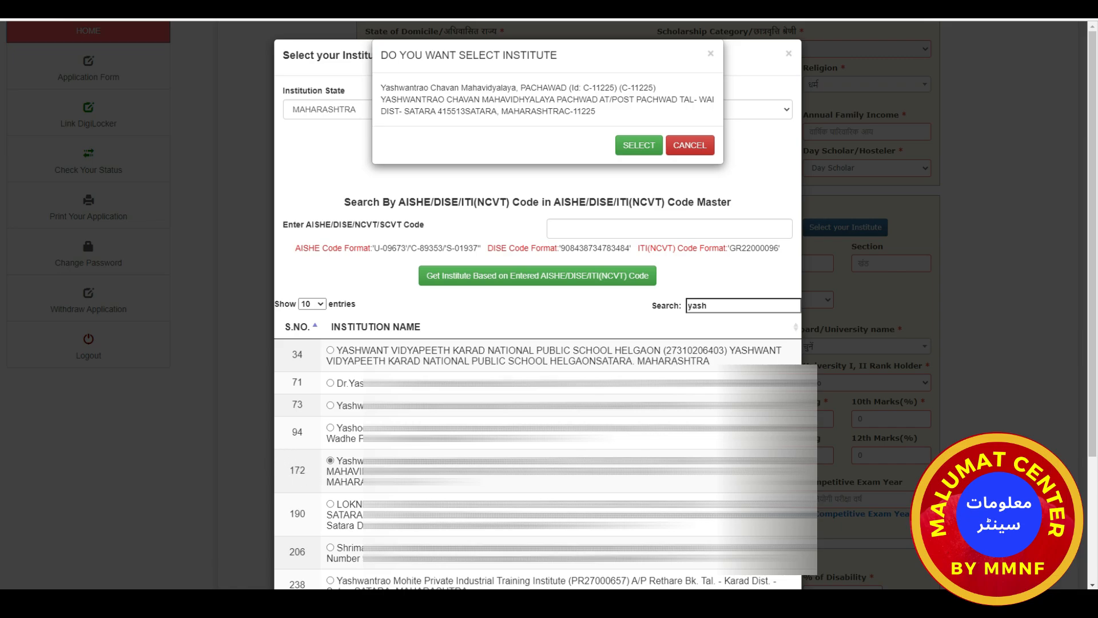
{"action": "left_click", "coordinate": [644, 146]}
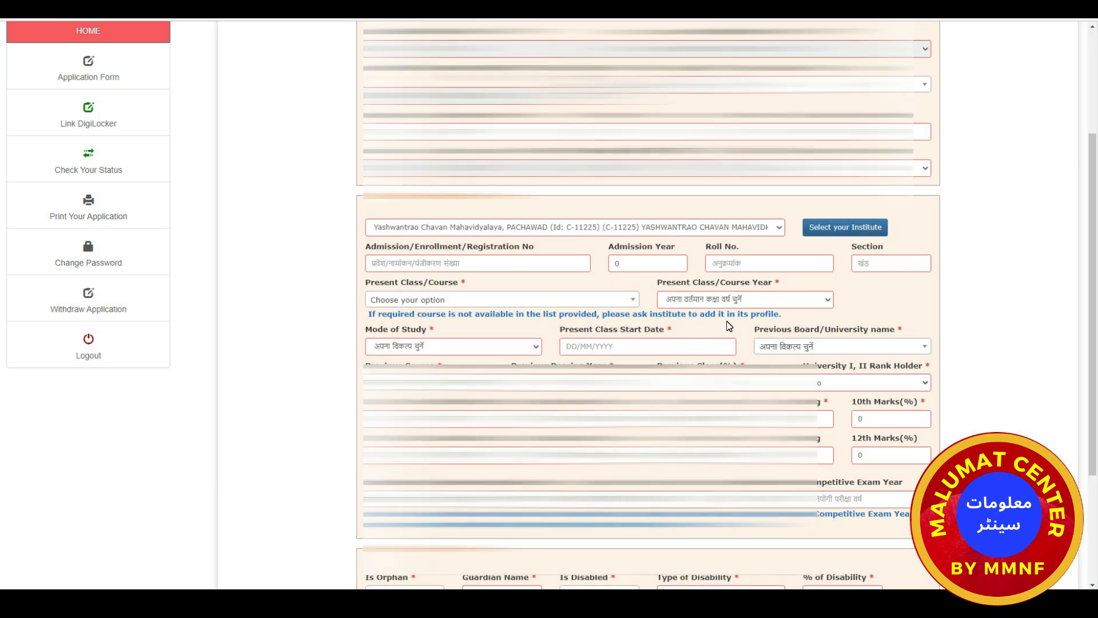
Enter Admission Year 2022, Roll No. 12 and Section a in Academic Details.
{"action": "left_click", "coordinate": [568, 261]}
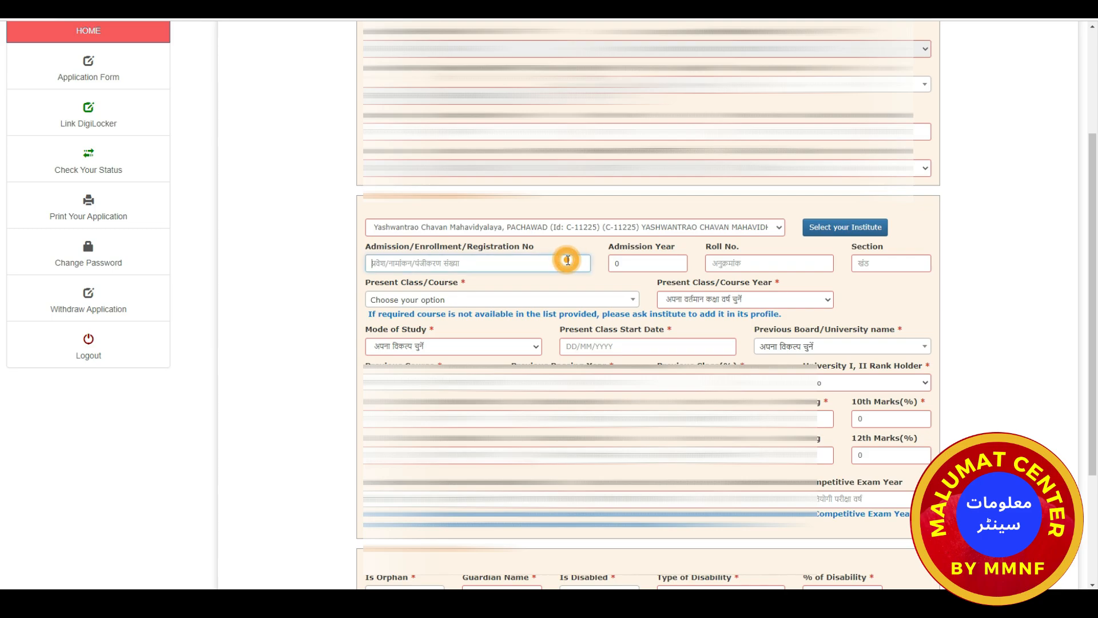
{"action": "left_click", "coordinate": [648, 265]}
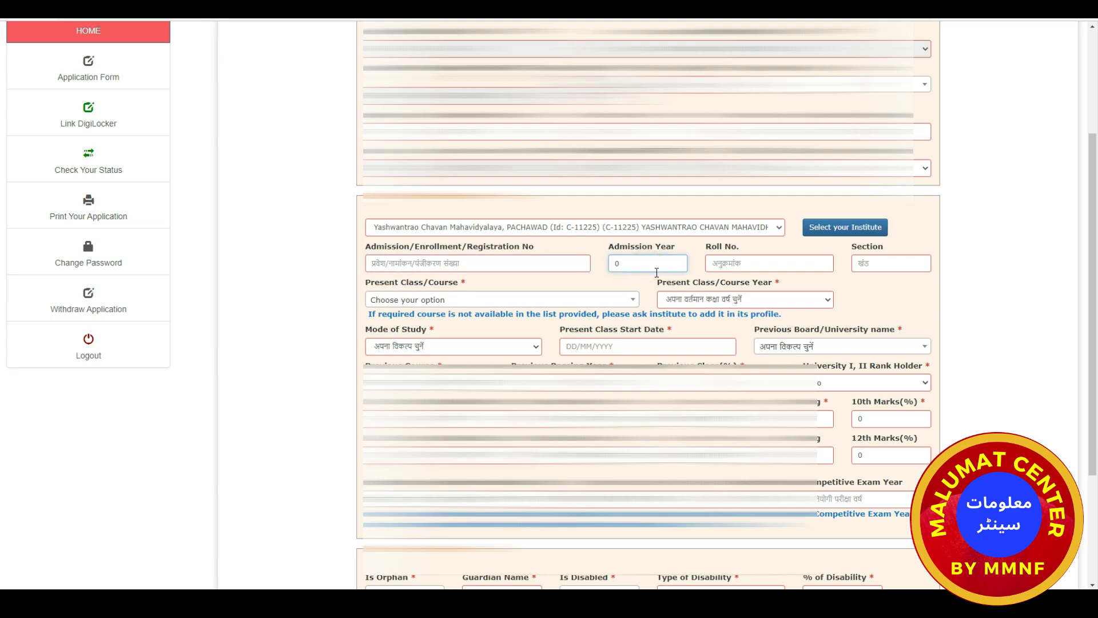
{"action": "left_click", "coordinate": [731, 265]}
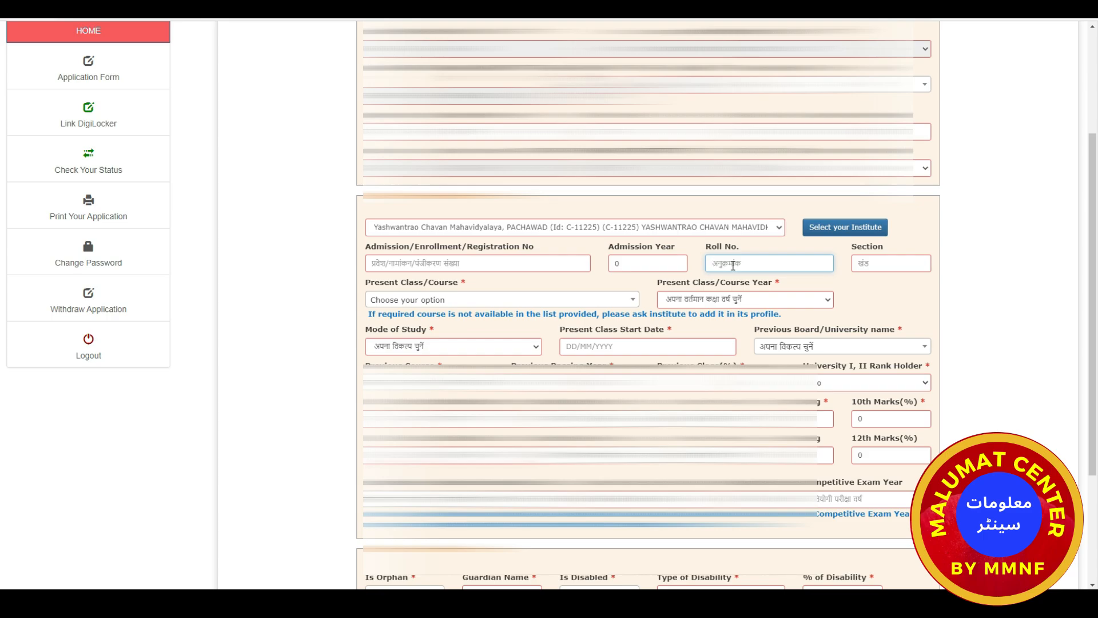
{"action": "left_click", "coordinate": [871, 263]}
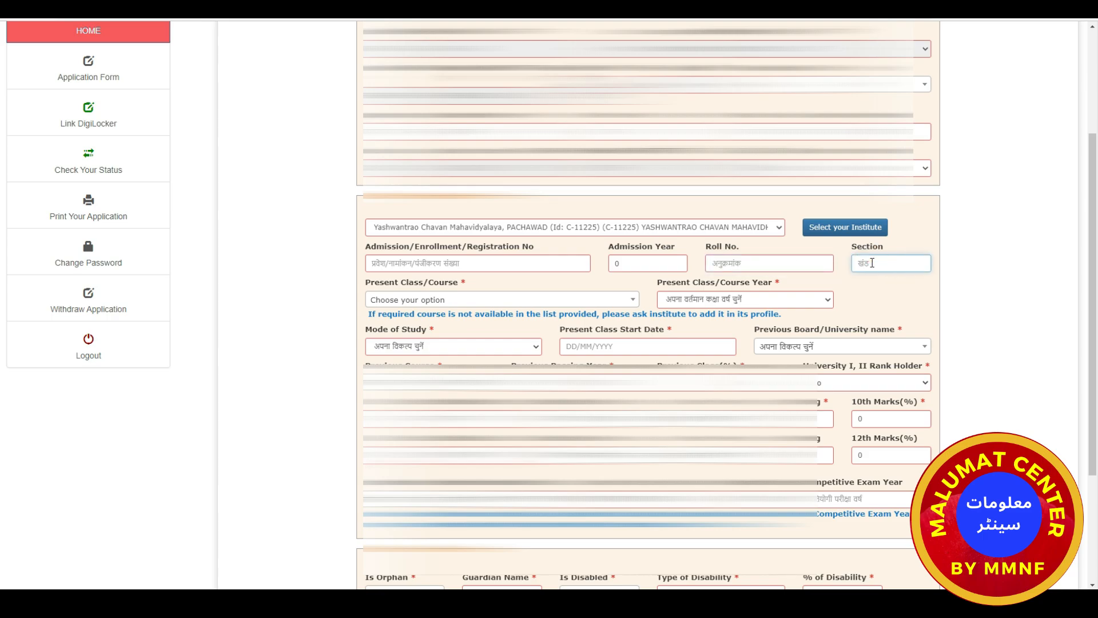
{"action": "scroll", "coordinate": [873, 262], "scroll_direction": "down", "scroll_amount": 3}
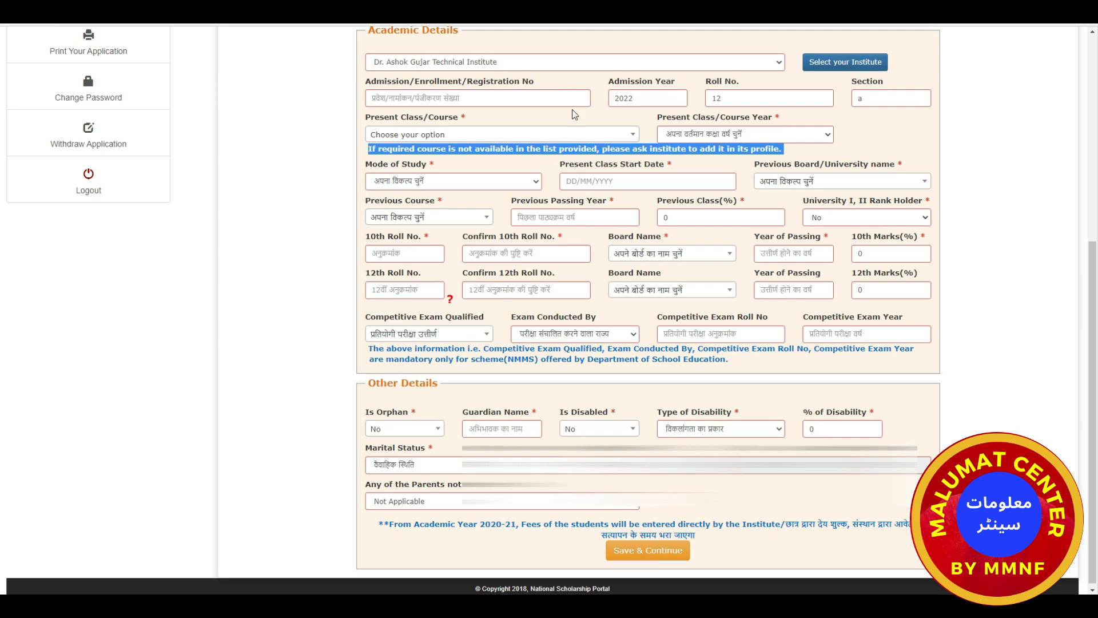
Set the present course to BACHELOR OF SCIENCE(SCIENCE) - 3 YEARS.
{"action": "left_click", "coordinate": [633, 135]}
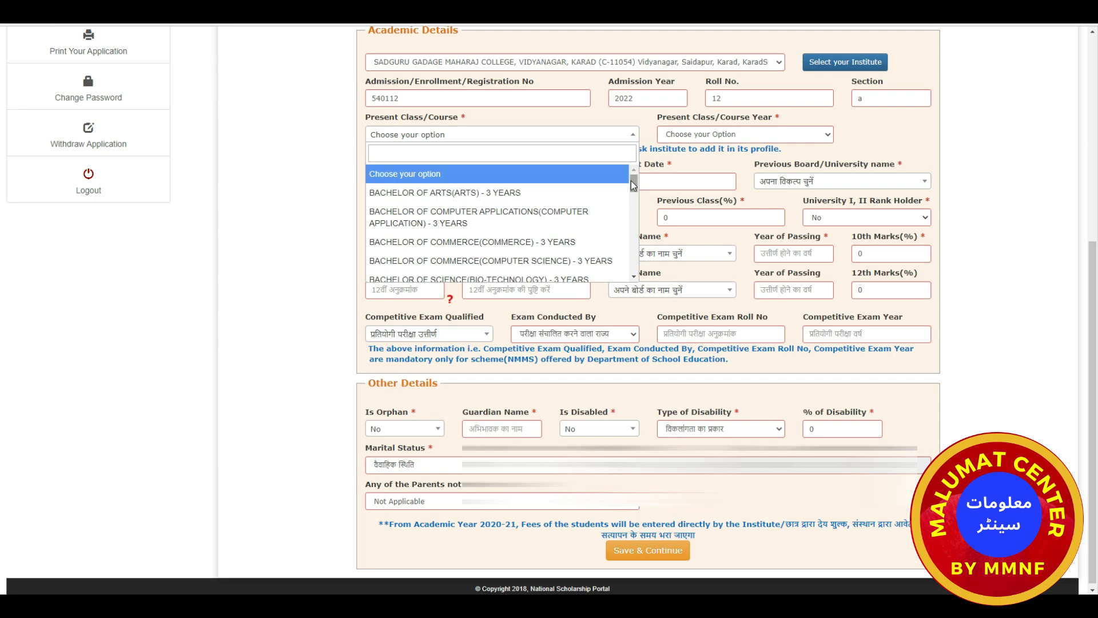
{"action": "left_click_drag", "start_coordinate": [634, 183], "coordinate": [633, 239]}
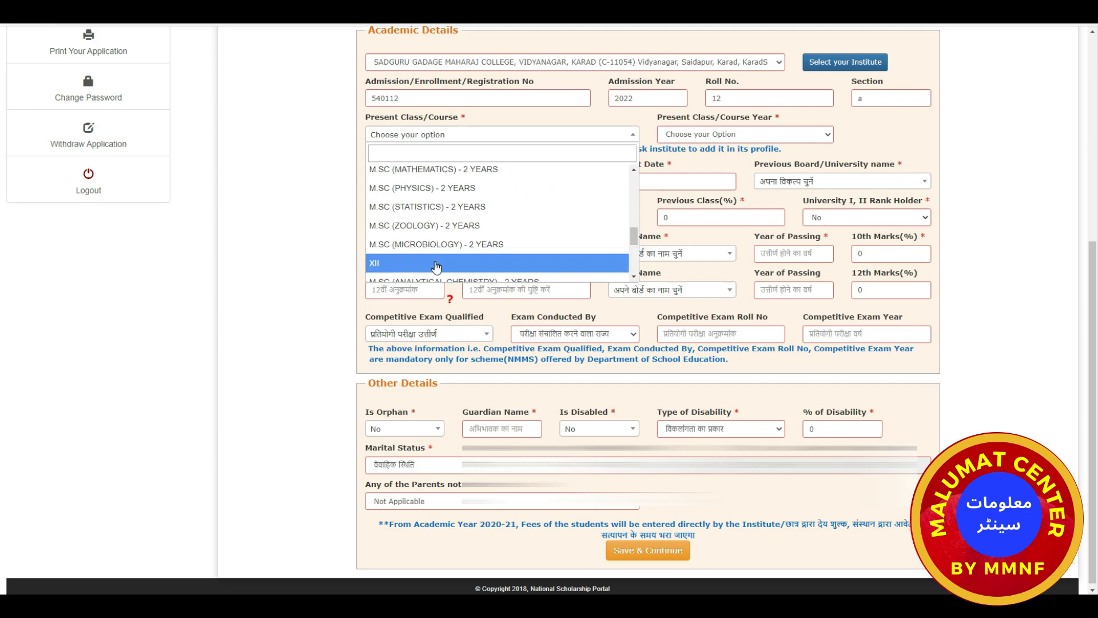
{"action": "left_click", "coordinate": [435, 263]}
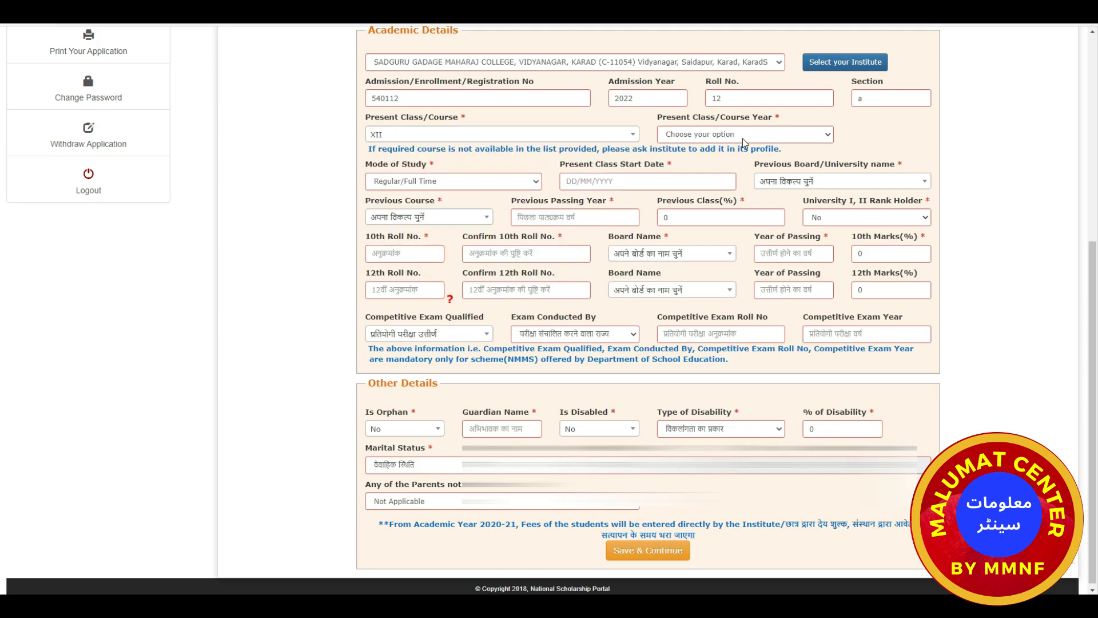
{"action": "left_click", "coordinate": [827, 139]}
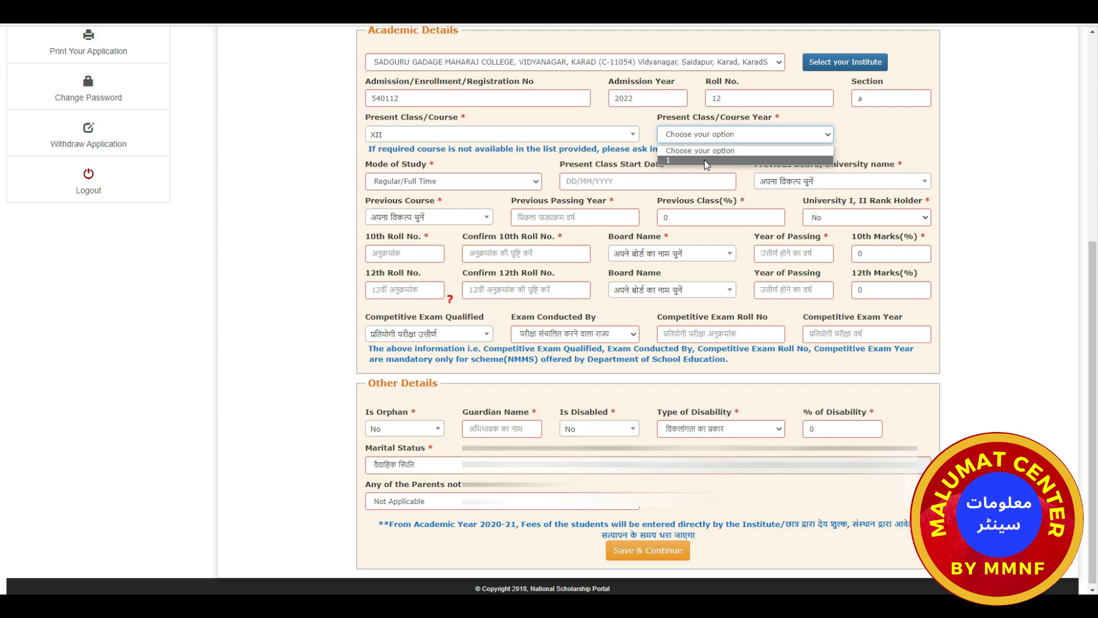
{"action": "left_click", "coordinate": [633, 138]}
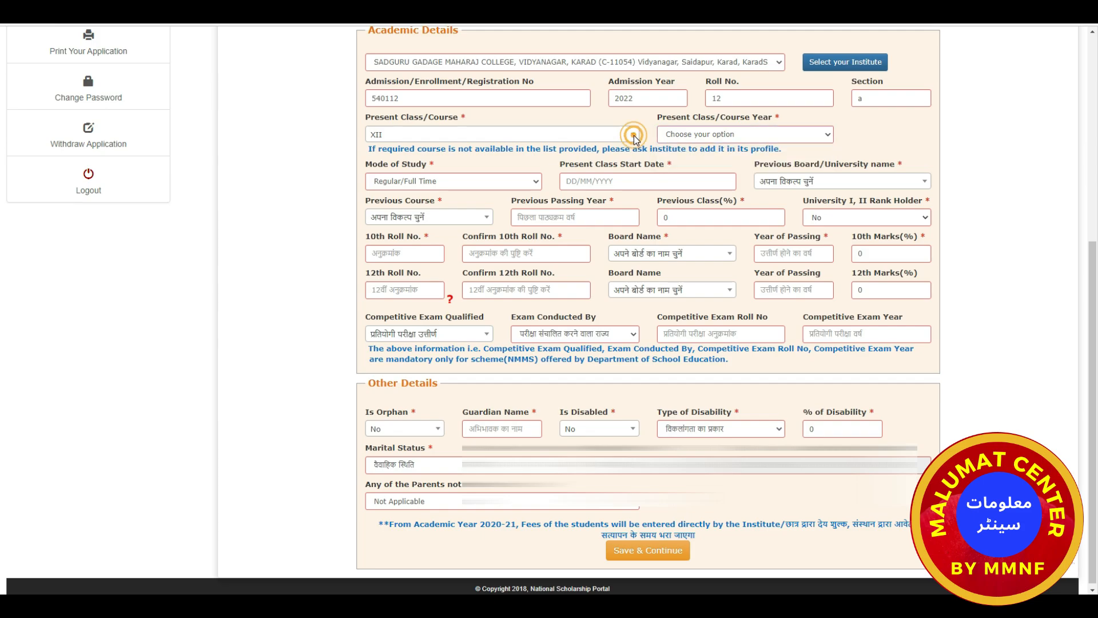
{"action": "left_click", "coordinate": [628, 139]}
{"action": "left_click", "coordinate": [627, 138]}
{"action": "left_click", "coordinate": [616, 138]}
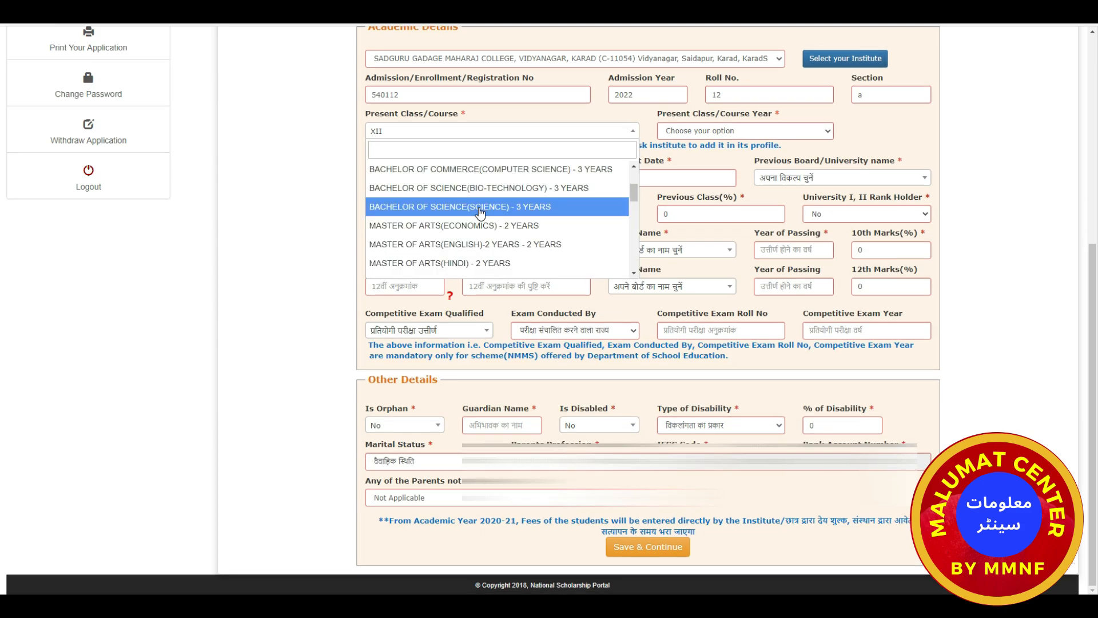
{"action": "left_click", "coordinate": [479, 207]}
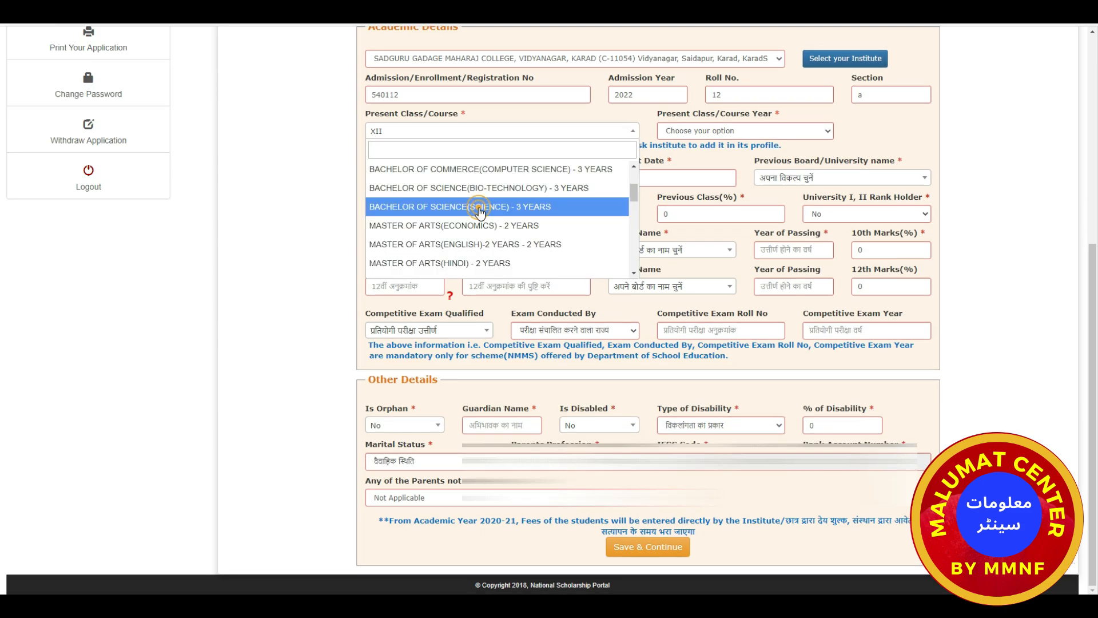
Set the present course year to 2, keeping Regular/Full Time as mode of study.
{"action": "left_click", "coordinate": [738, 133]}
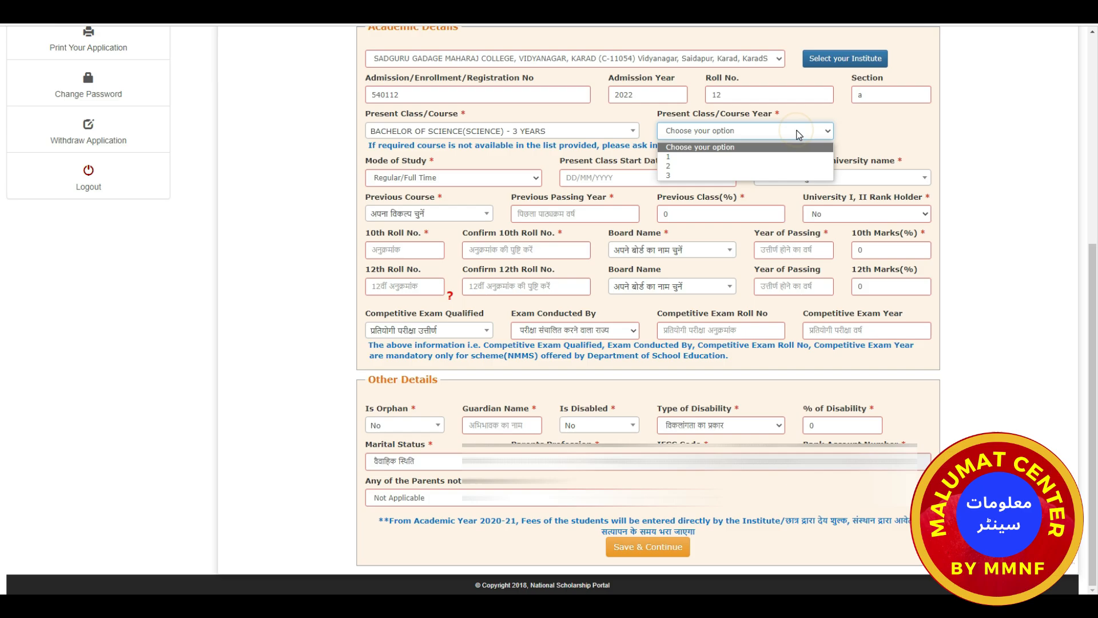
{"action": "left_click", "coordinate": [694, 168]}
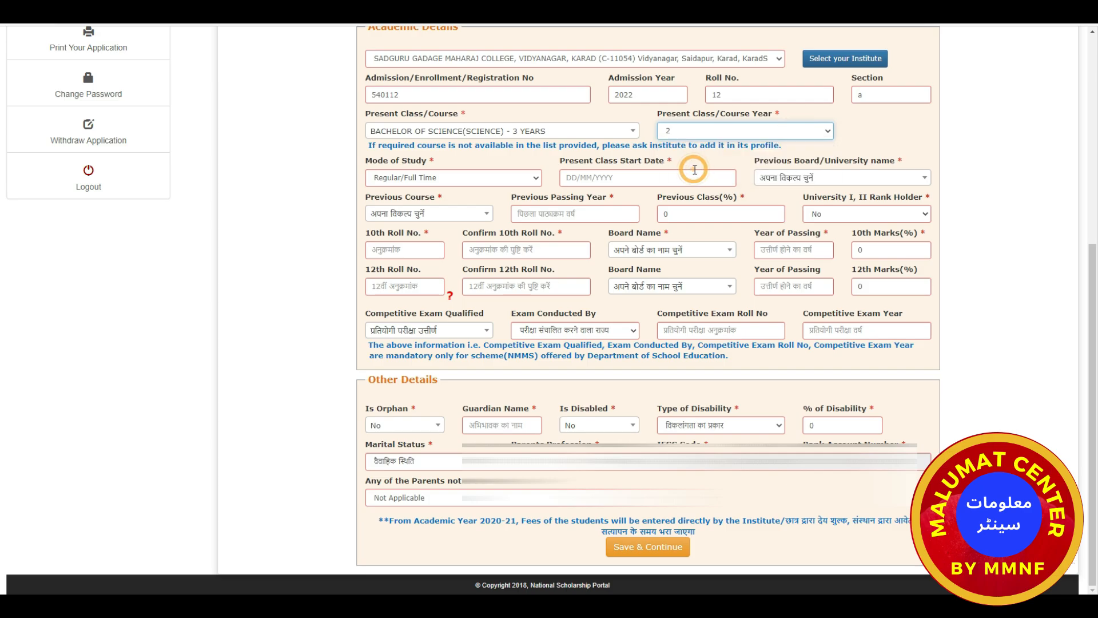
{"action": "left_click", "coordinate": [494, 181]}
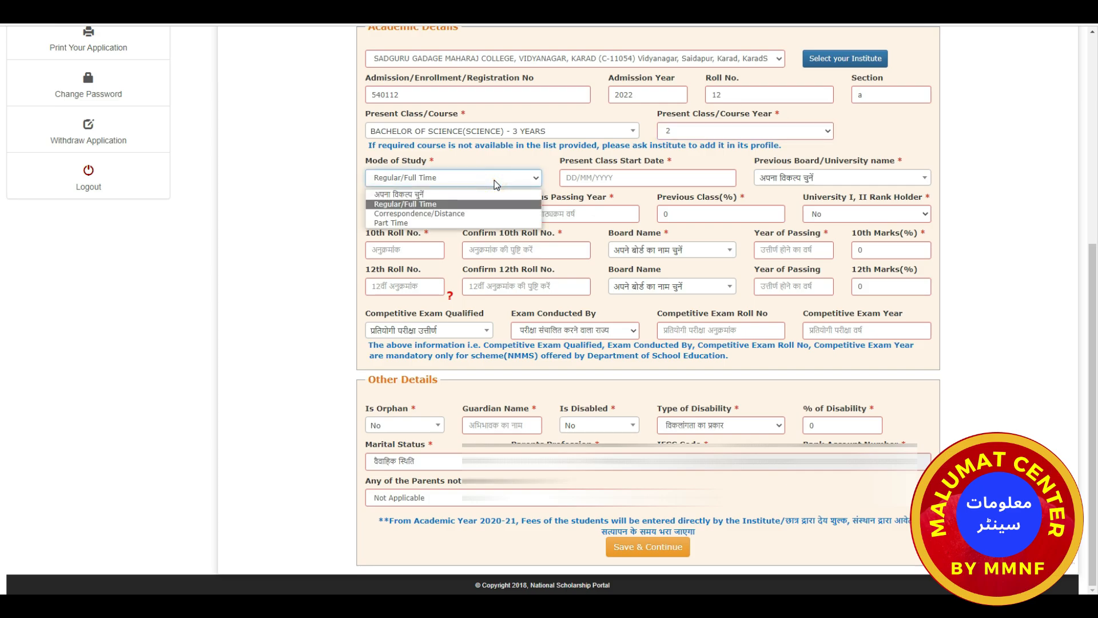
{"action": "left_click", "coordinate": [494, 180]}
{"action": "left_click", "coordinate": [620, 178]}
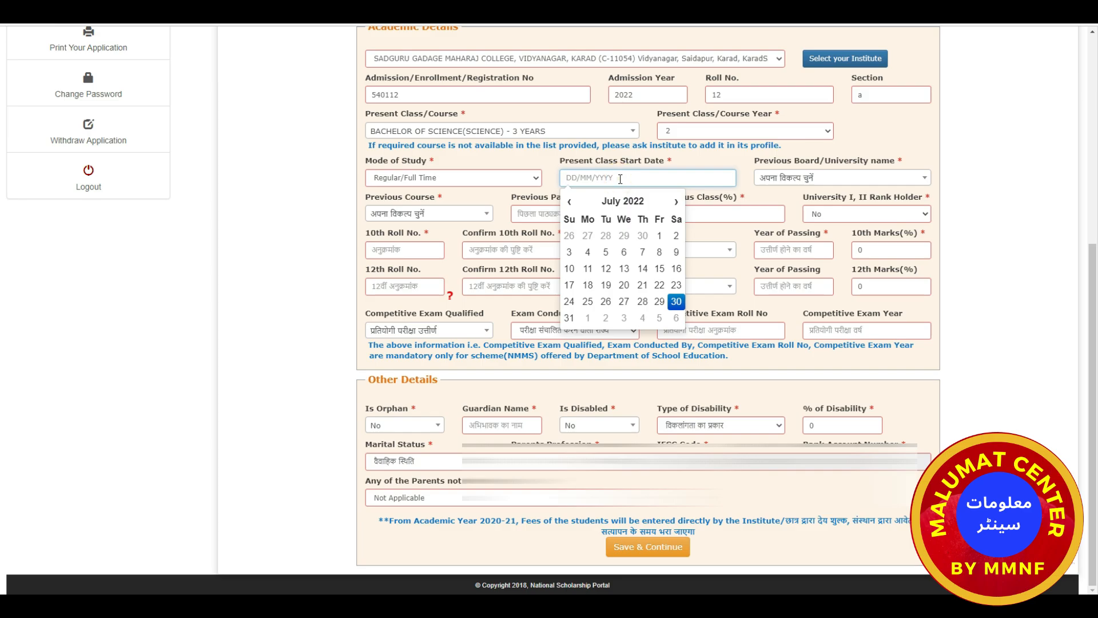
Choose AGRICULTURE UNIVERSITY, KOTA as the previous board/university.
{"action": "left_click", "coordinate": [817, 177]}
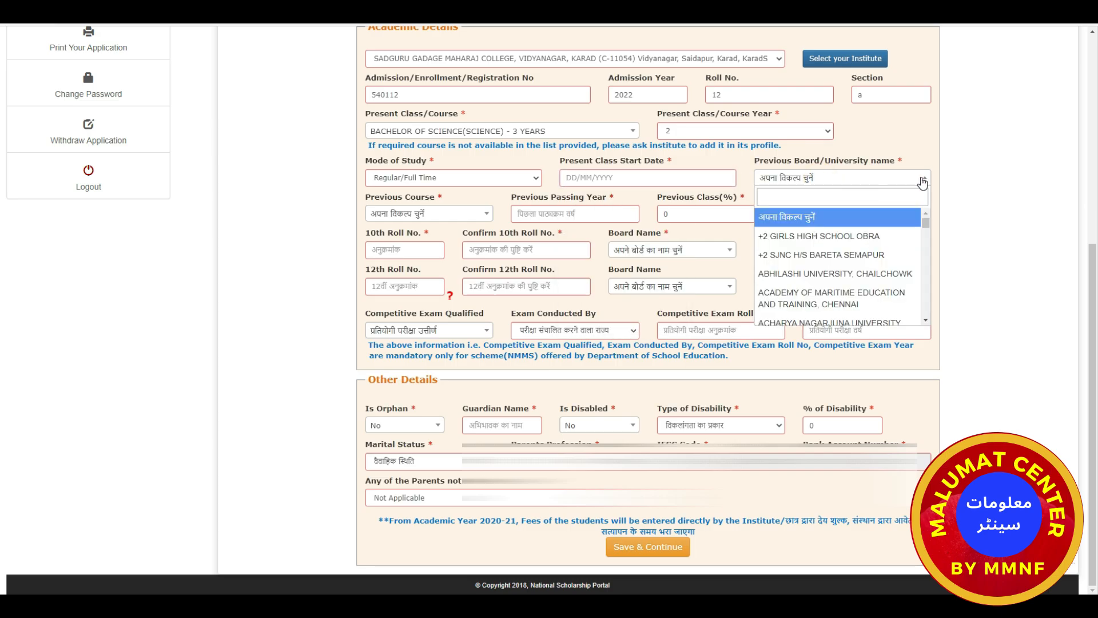
{"action": "scroll", "coordinate": [817, 257], "scroll_direction": "down", "scroll_amount": 1}
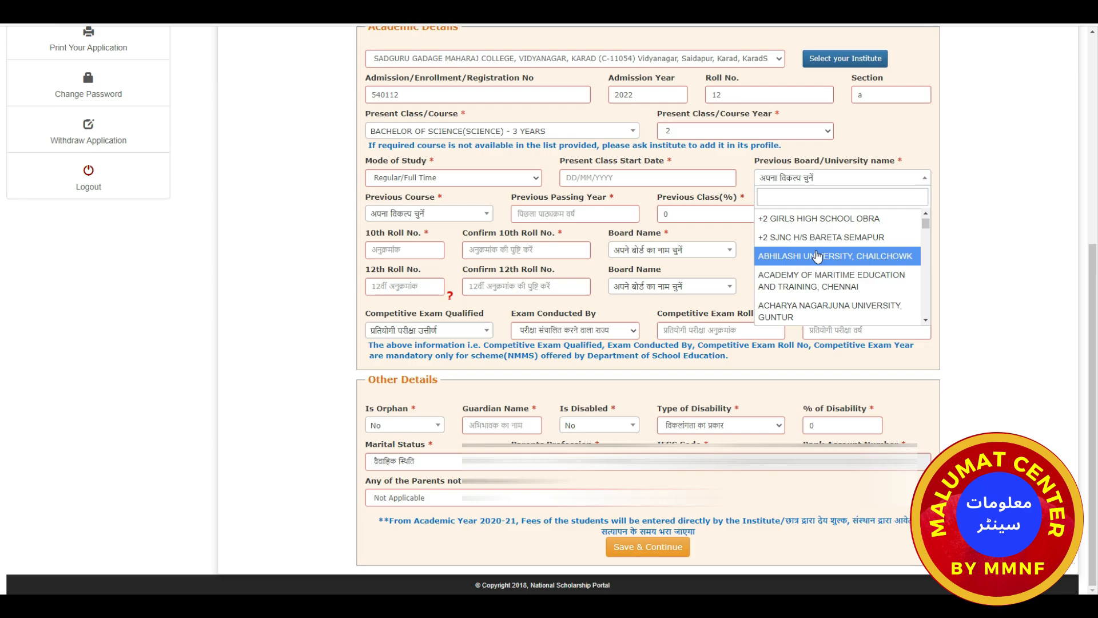
{"action": "scroll", "coordinate": [817, 255], "scroll_direction": "down", "scroll_amount": 1}
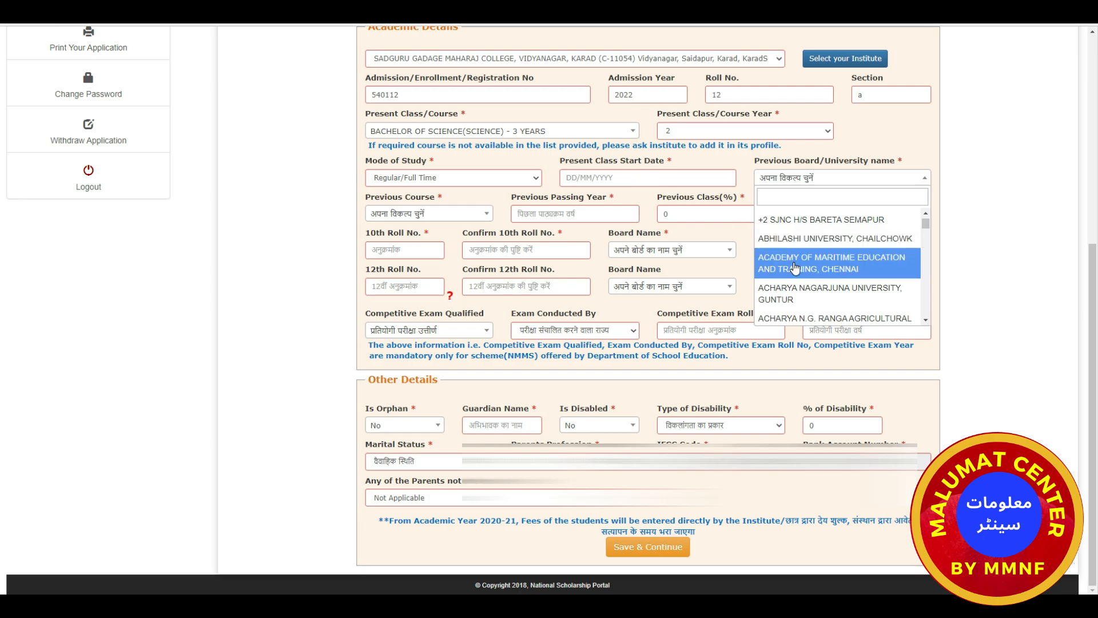
{"action": "scroll", "coordinate": [795, 267], "scroll_direction": "down", "scroll_amount": 2}
{"action": "scroll", "coordinate": [796, 267], "scroll_direction": "down", "scroll_amount": 4}
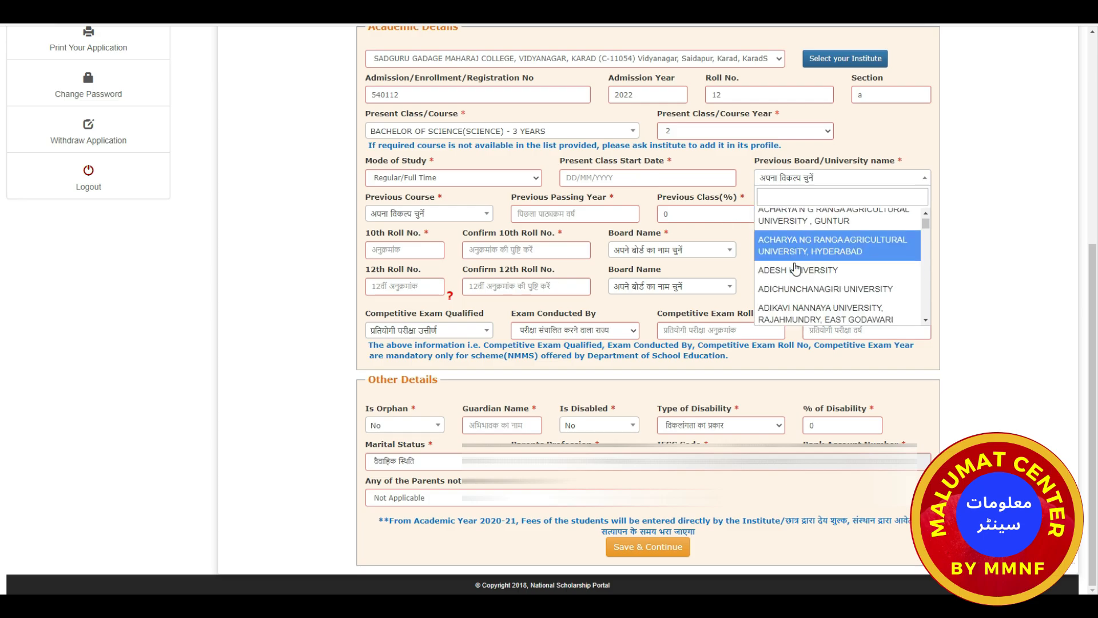
{"action": "scroll", "coordinate": [796, 267], "scroll_direction": "up", "scroll_amount": 3}
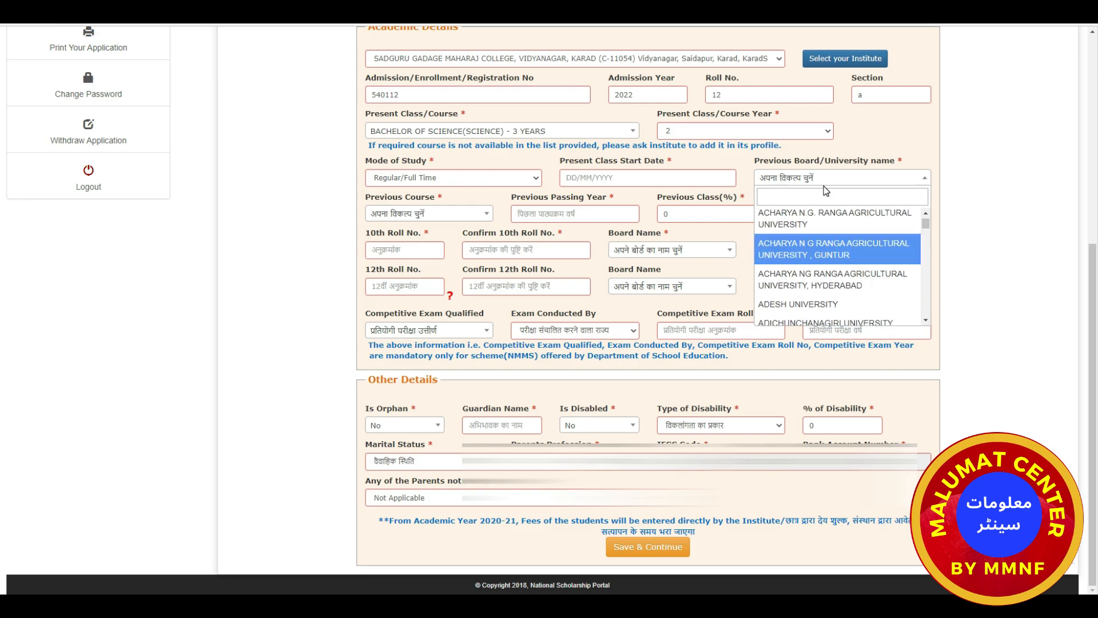
{"action": "scroll", "coordinate": [795, 271], "scroll_direction": "down", "scroll_amount": 2}
{"action": "left_click", "coordinate": [801, 273]}
{"action": "left_click", "coordinate": [484, 214]}
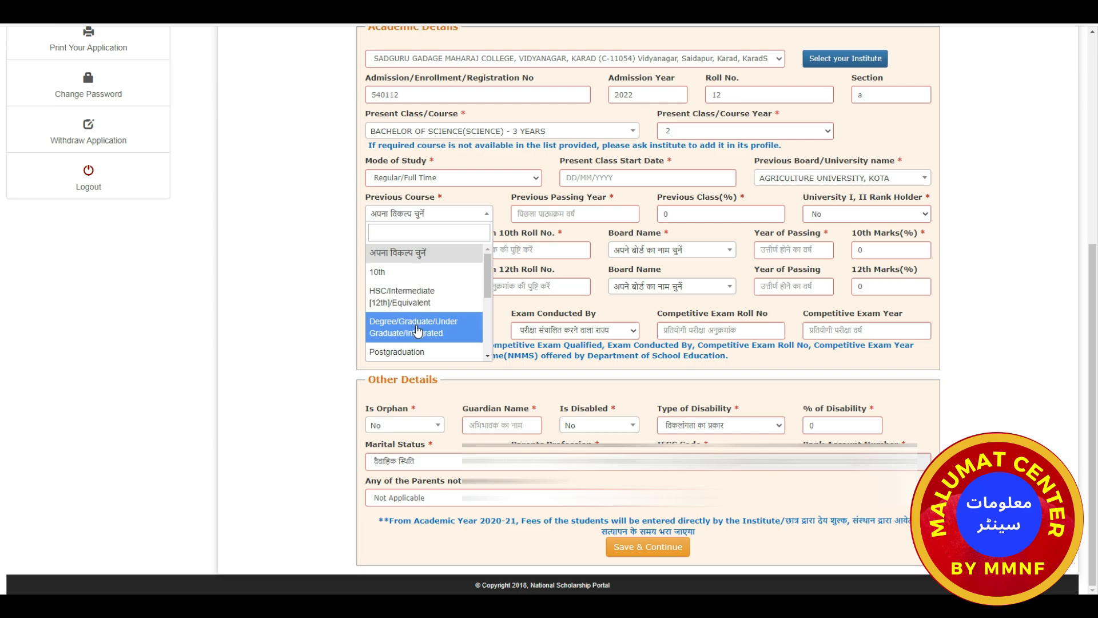
{"action": "scroll", "coordinate": [418, 331], "scroll_direction": "down", "scroll_amount": 1}
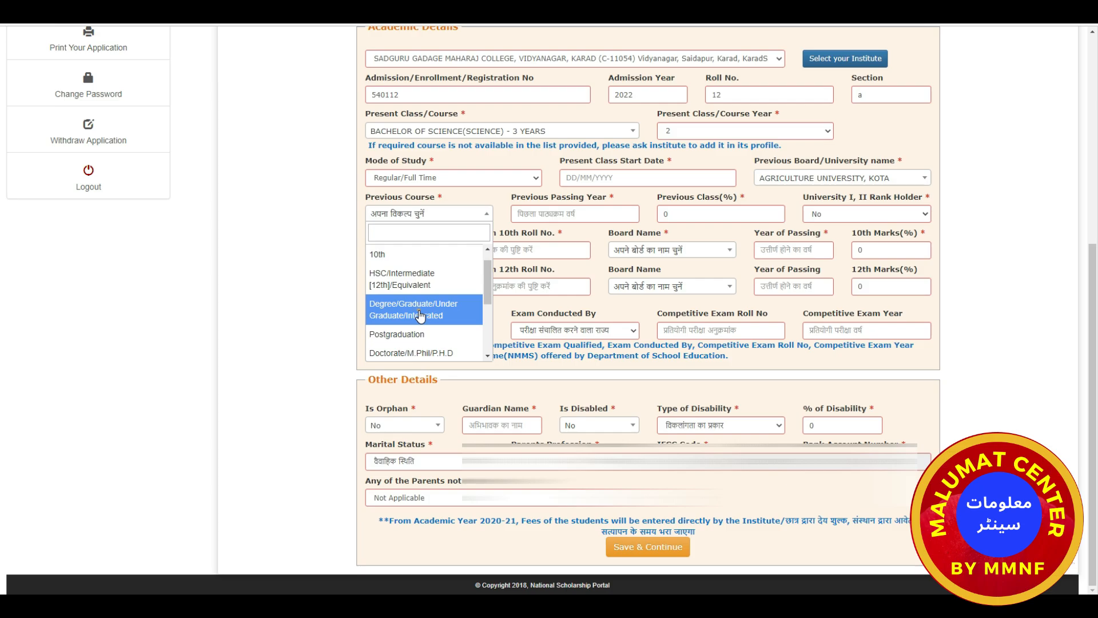
Set the previous course to Degree/Graduate, passed 2021 with 80.44%, rank holder No.
{"action": "left_click", "coordinate": [420, 316]}
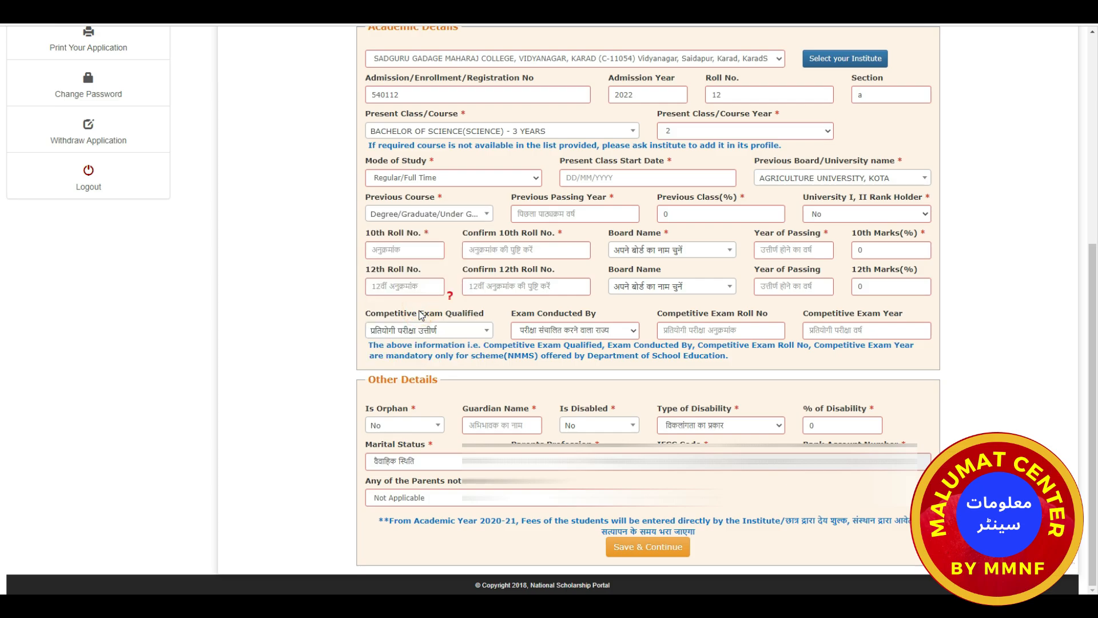
{"action": "left_click", "coordinate": [615, 214]}
{"action": "type", "text": "20"}
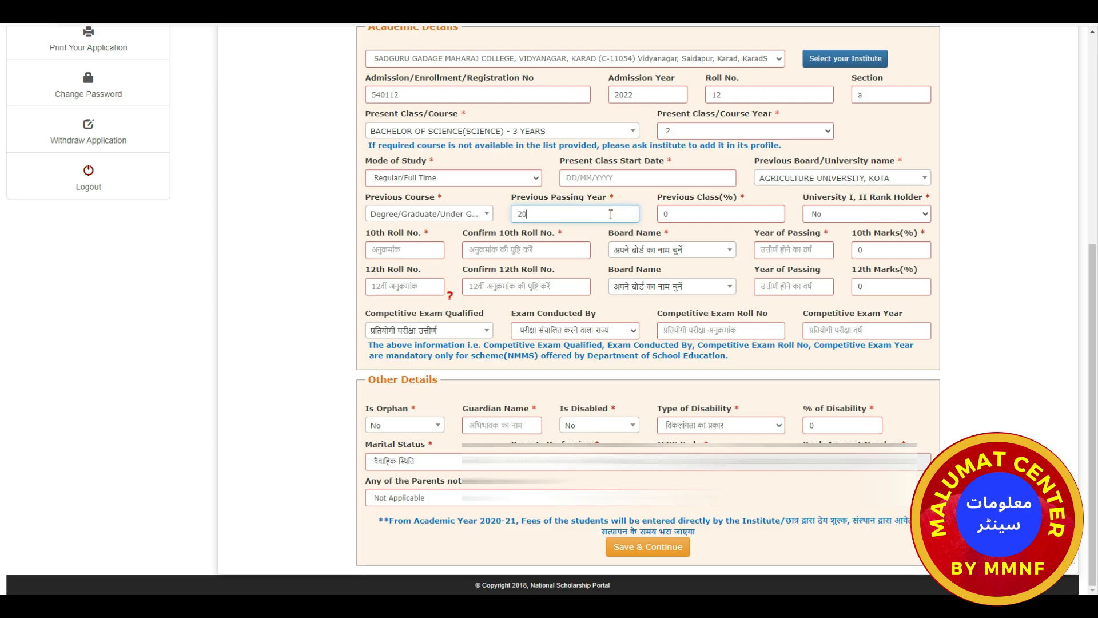
{"action": "type", "text": "21"}
{"action": "left_click", "coordinate": [662, 215]}
{"action": "type", "text": "80"}
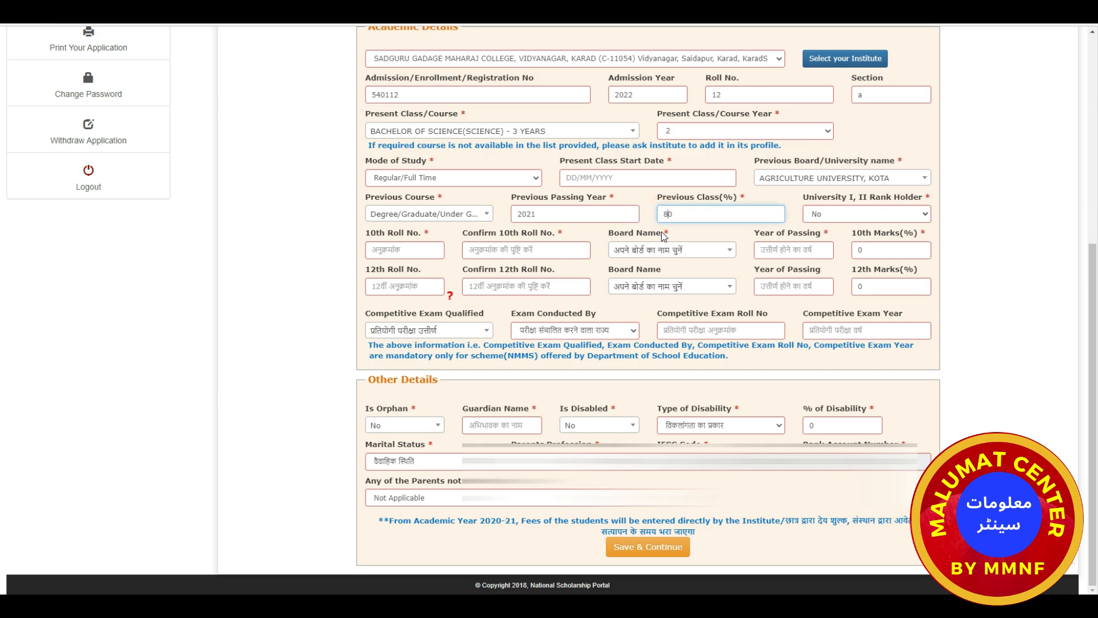
{"action": "type", "text": ".44"}
{"action": "left_click", "coordinate": [847, 215]}
{"action": "left_click", "coordinate": [847, 218]}
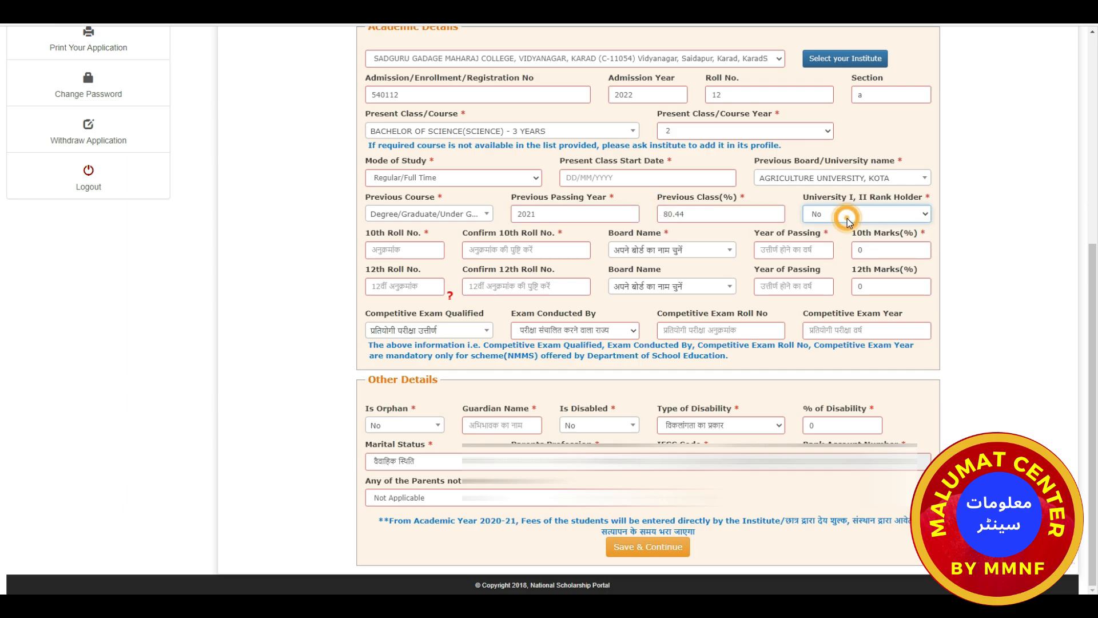
Enter the 10th roll number and move through the 10th board, year and marks fields.
{"action": "left_click", "coordinate": [402, 250]}
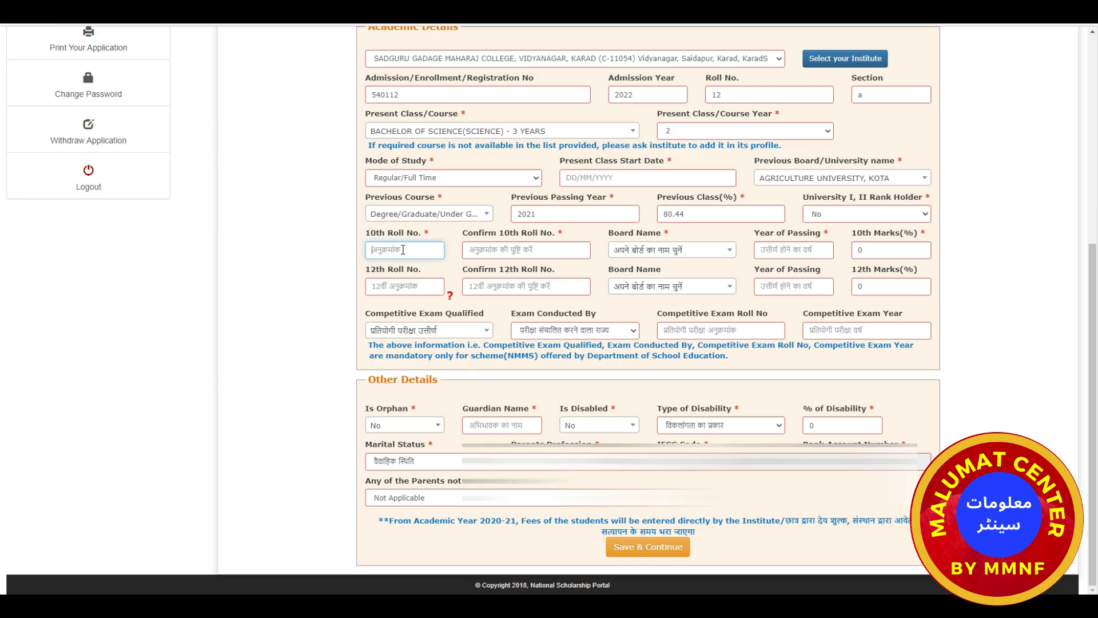
{"action": "type", "text": "123"}
{"action": "left_click", "coordinate": [432, 250]}
{"action": "left_click", "coordinate": [432, 251]}
{"action": "left_click", "coordinate": [679, 252]}
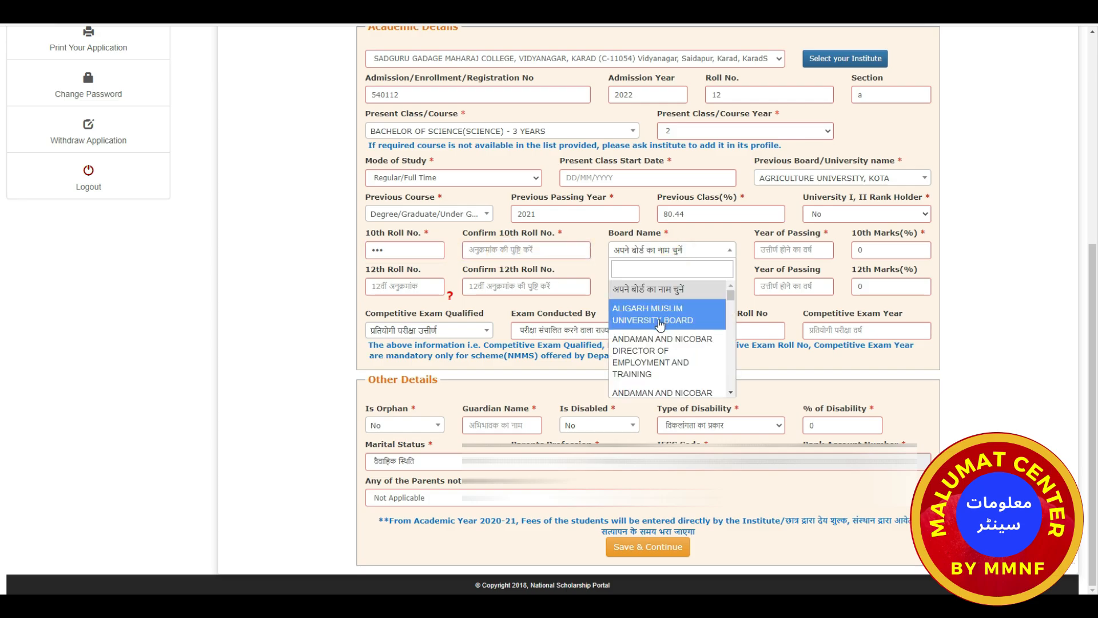
{"action": "left_click", "coordinate": [767, 246]}
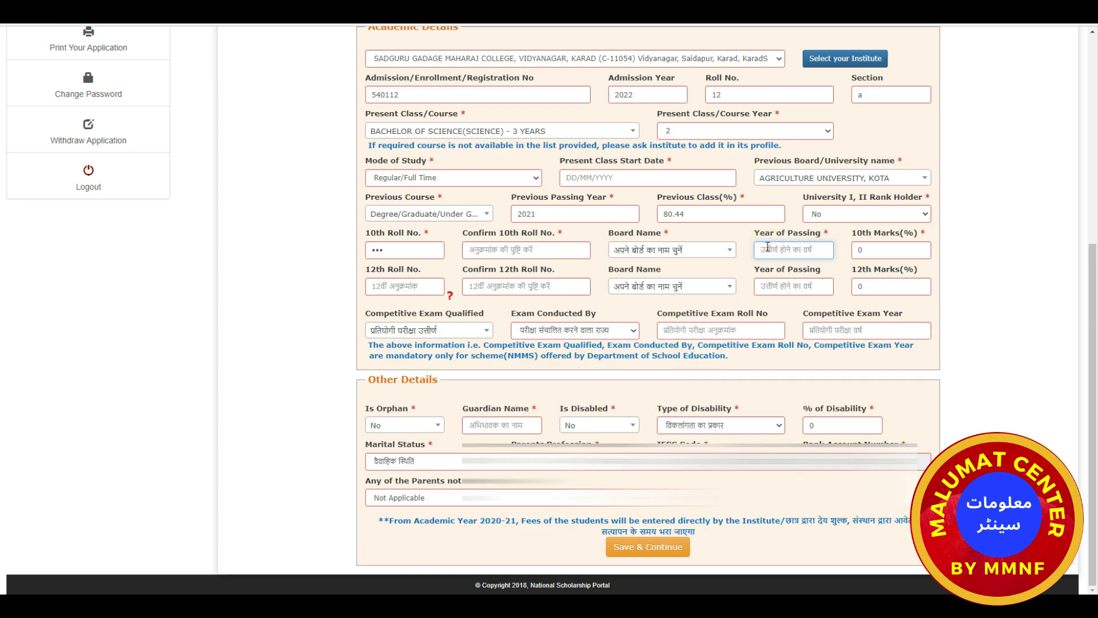
{"action": "left_click", "coordinate": [881, 252]}
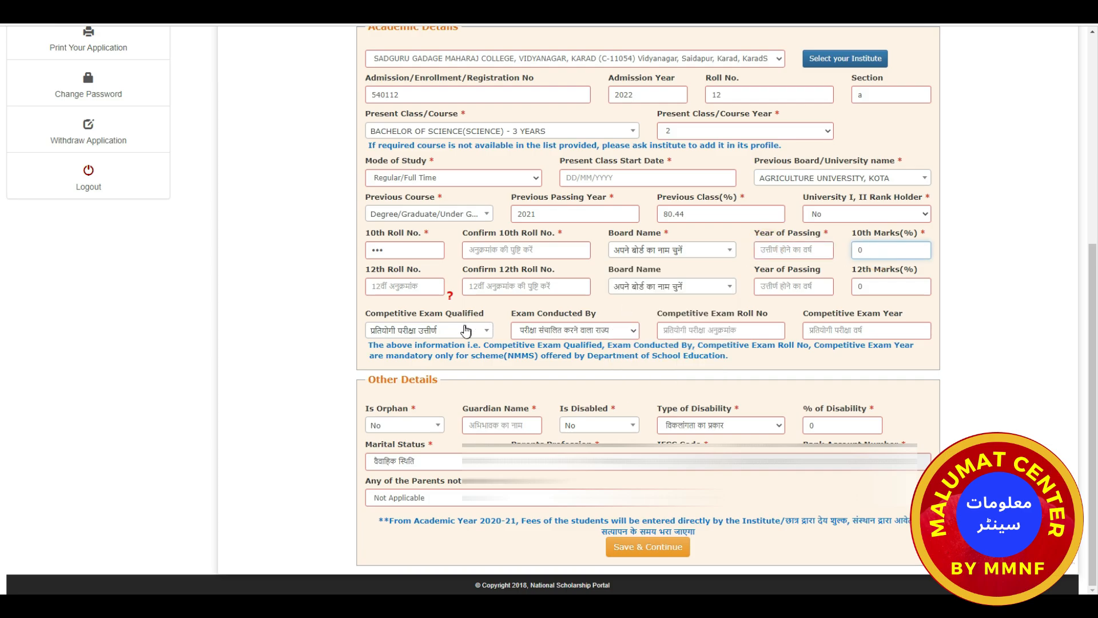
Move past the 12th roll number fields and keep Is Orphan as No.
{"action": "mouse_move", "coordinate": [439, 293]}
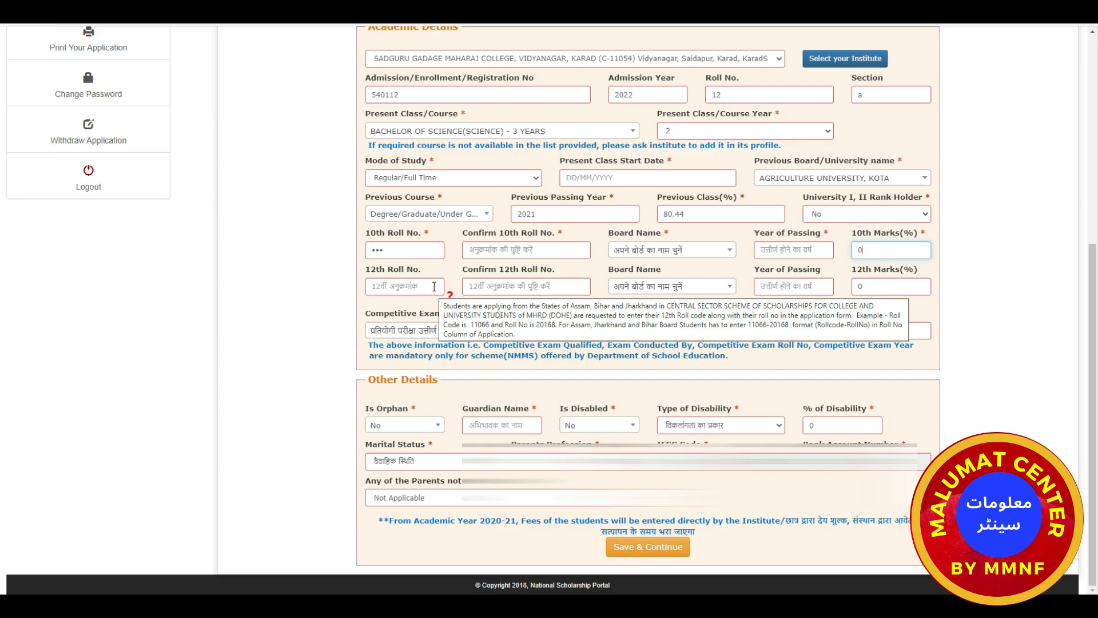
{"action": "left_click", "coordinate": [508, 286]}
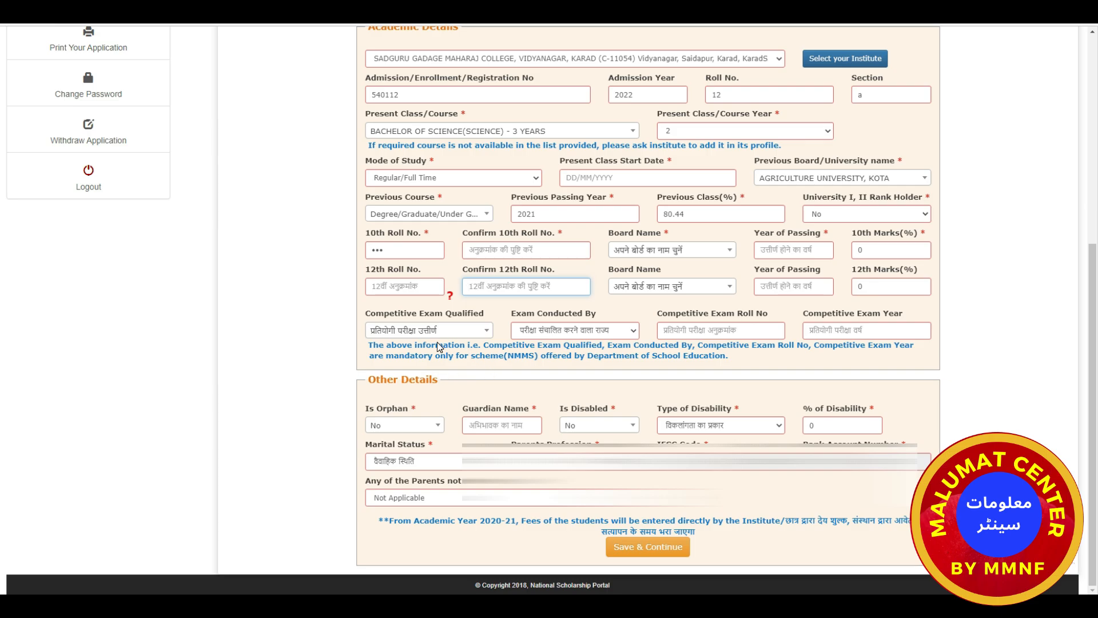
{"action": "left_click", "coordinate": [484, 334]}
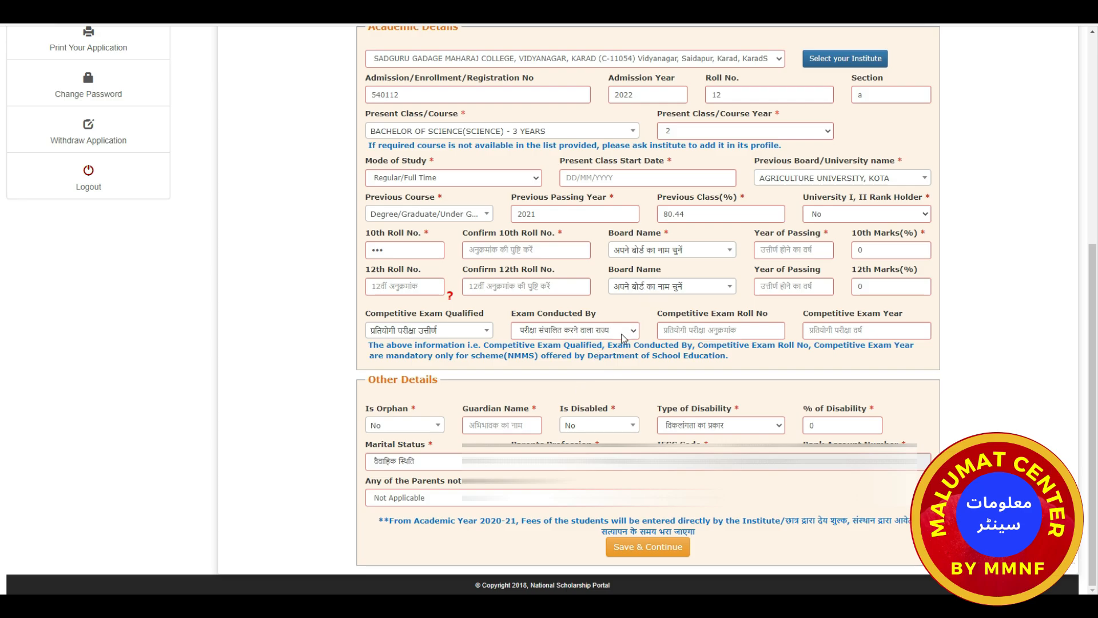
{"action": "left_click", "coordinate": [428, 429]}
{"action": "left_click", "coordinate": [507, 427]}
{"action": "left_click", "coordinate": [510, 425]}
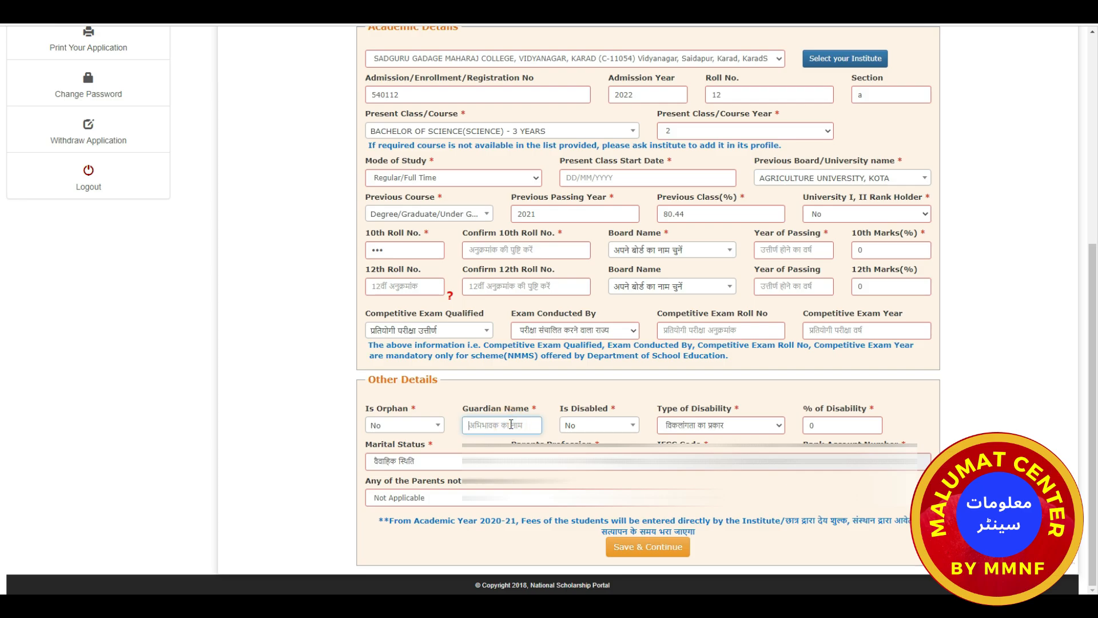
{"action": "left_click", "coordinate": [625, 428]}
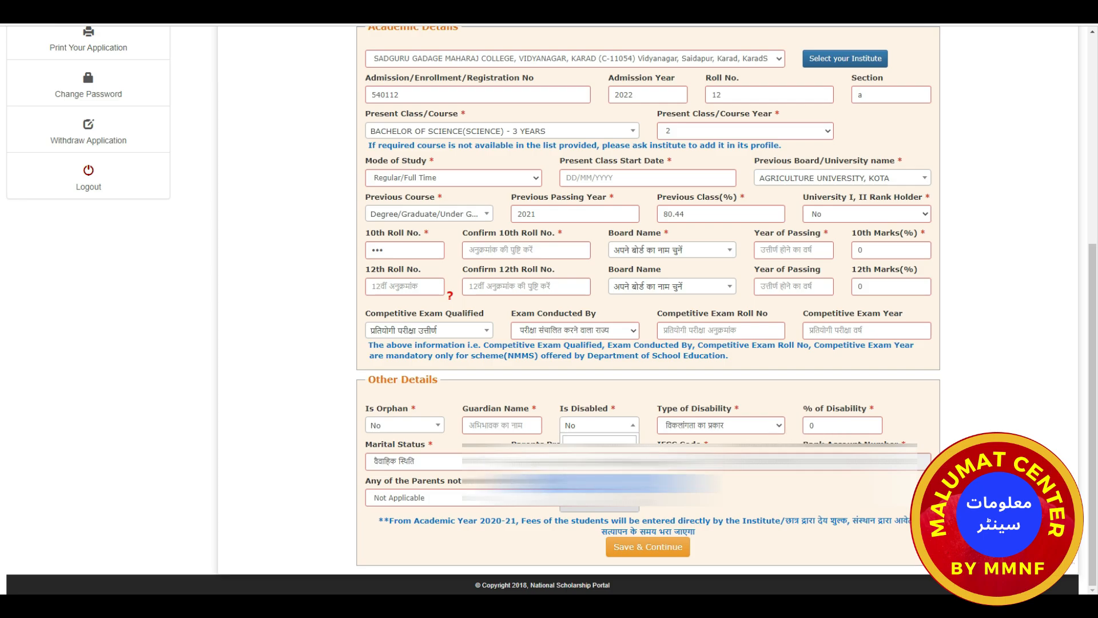
{"action": "left_click", "coordinate": [544, 461]}
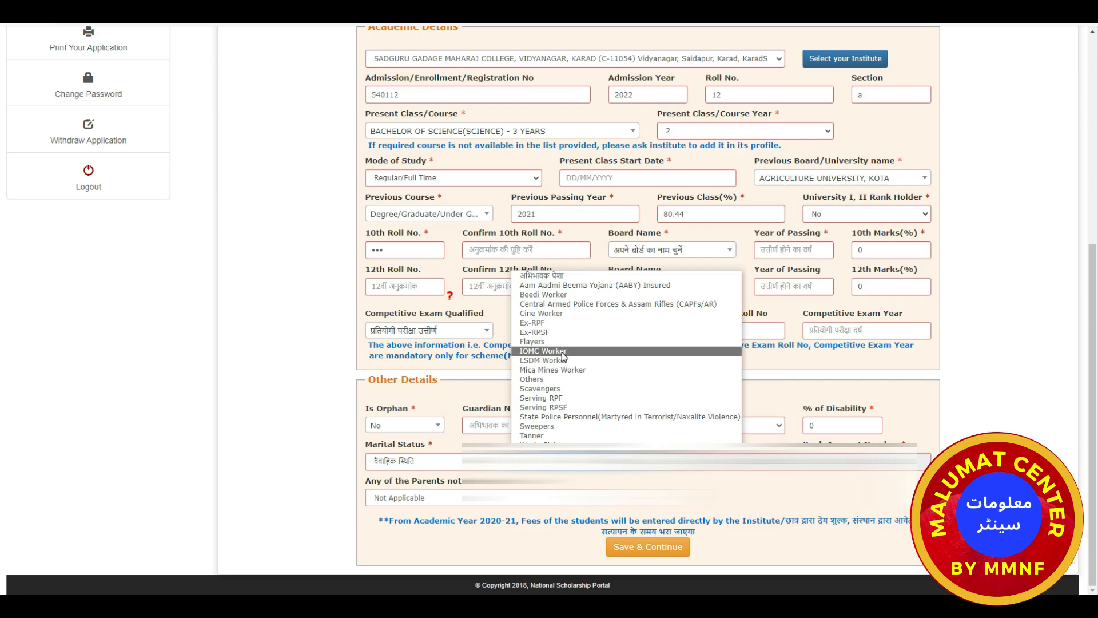
{"action": "left_click", "coordinate": [550, 380]}
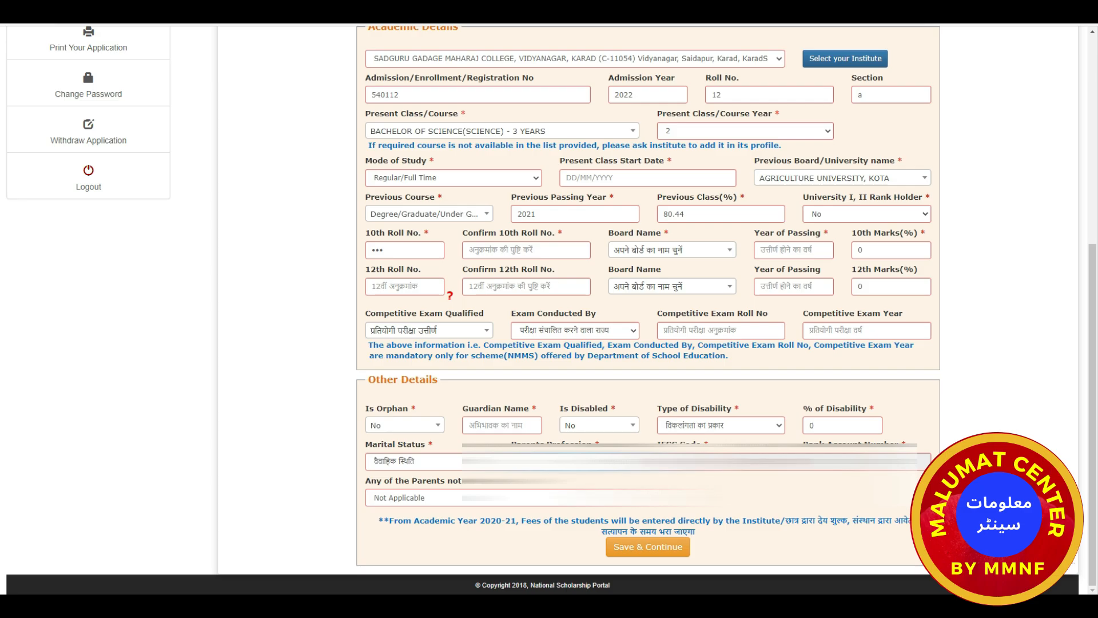
{"action": "left_click", "coordinate": [614, 505]}
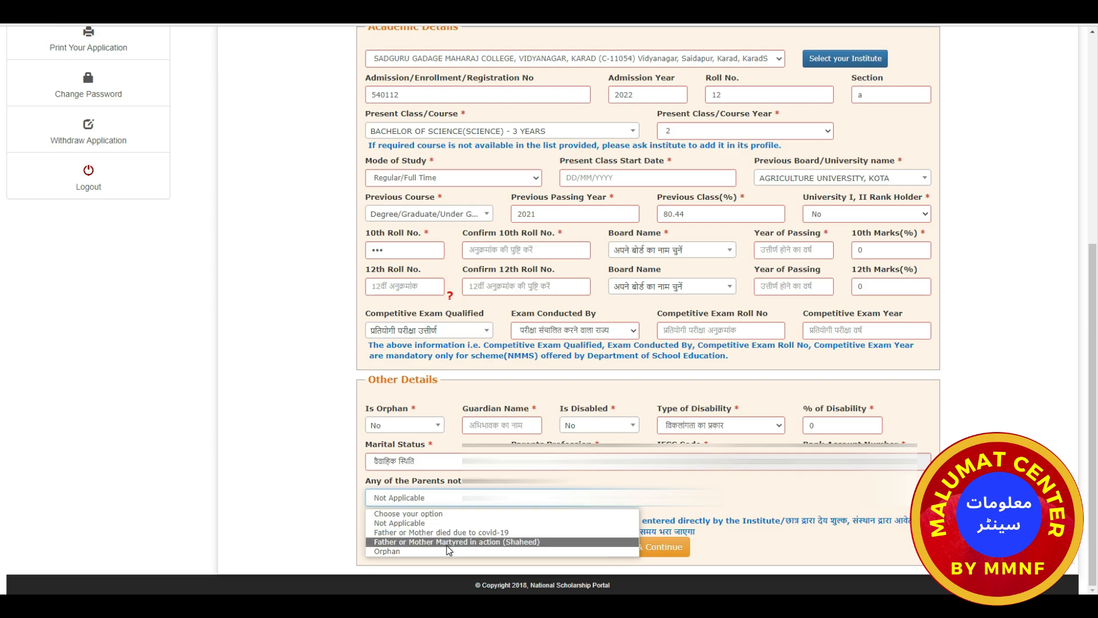
{"action": "left_click", "coordinate": [658, 505]}
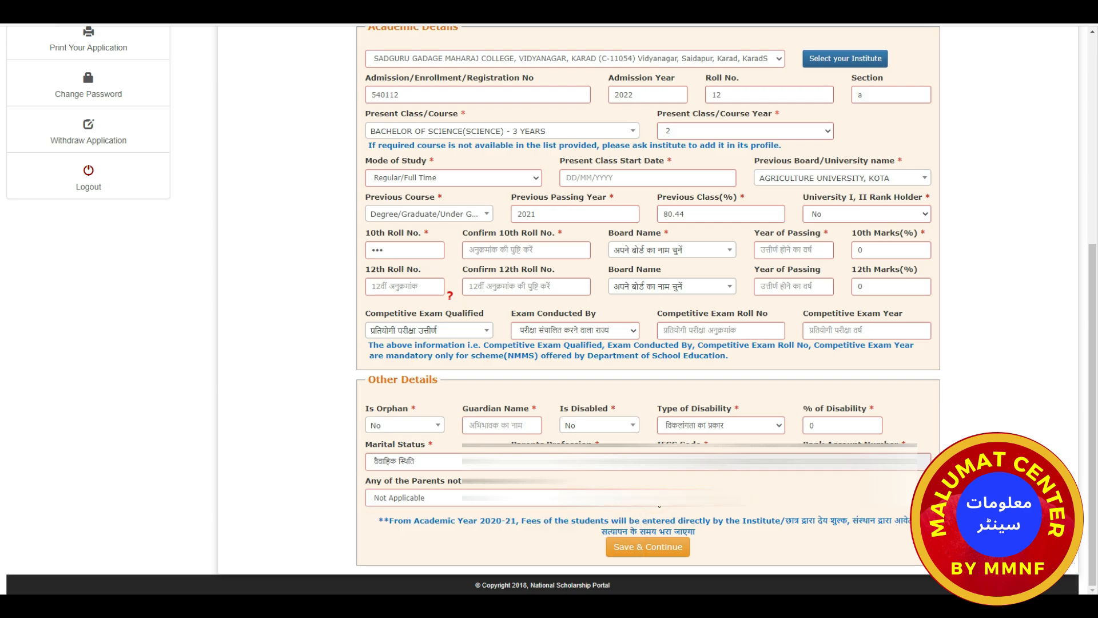
Save the details and select Post Matric Scholarship for Students with Disabilities.
{"action": "left_click", "coordinate": [649, 549]}
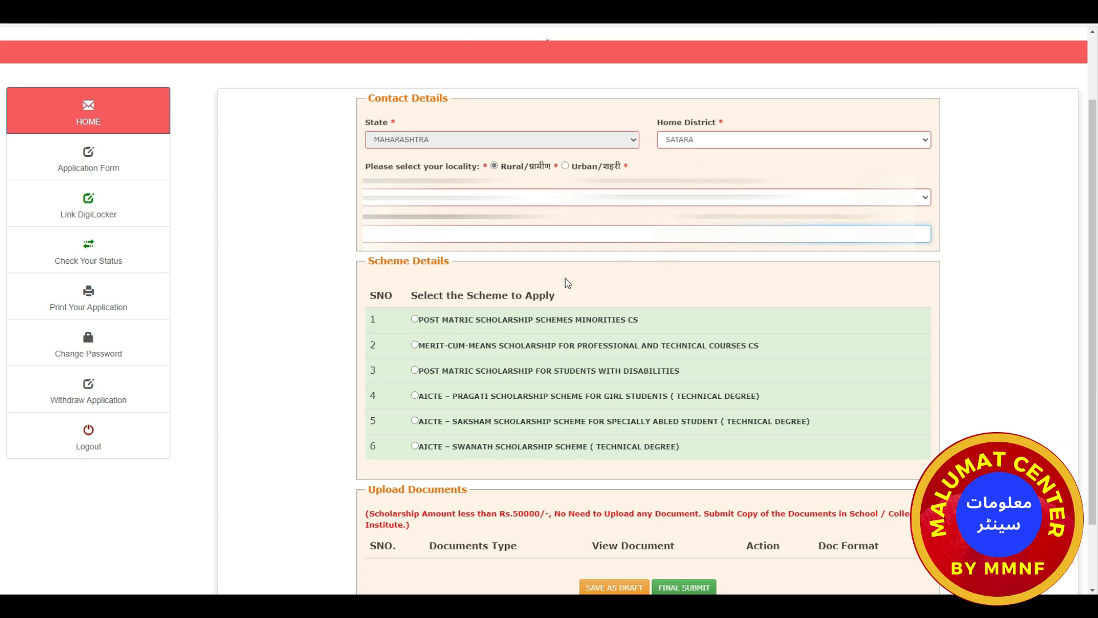
{"action": "scroll", "coordinate": [566, 291], "scroll_direction": "down", "scroll_amount": 2}
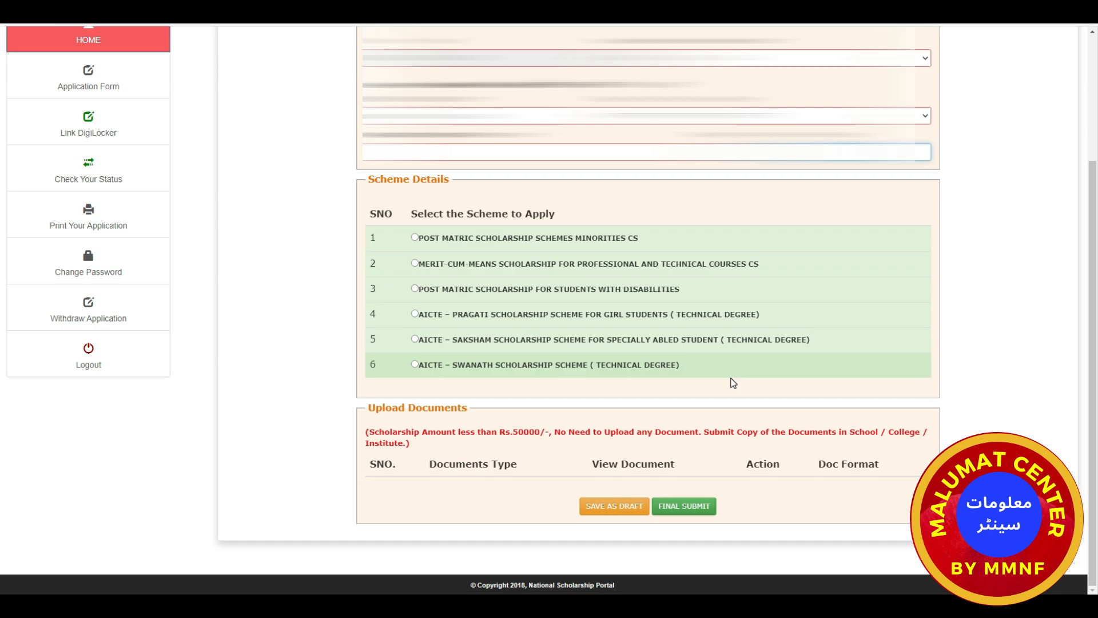
{"action": "left_click", "coordinate": [415, 289]}
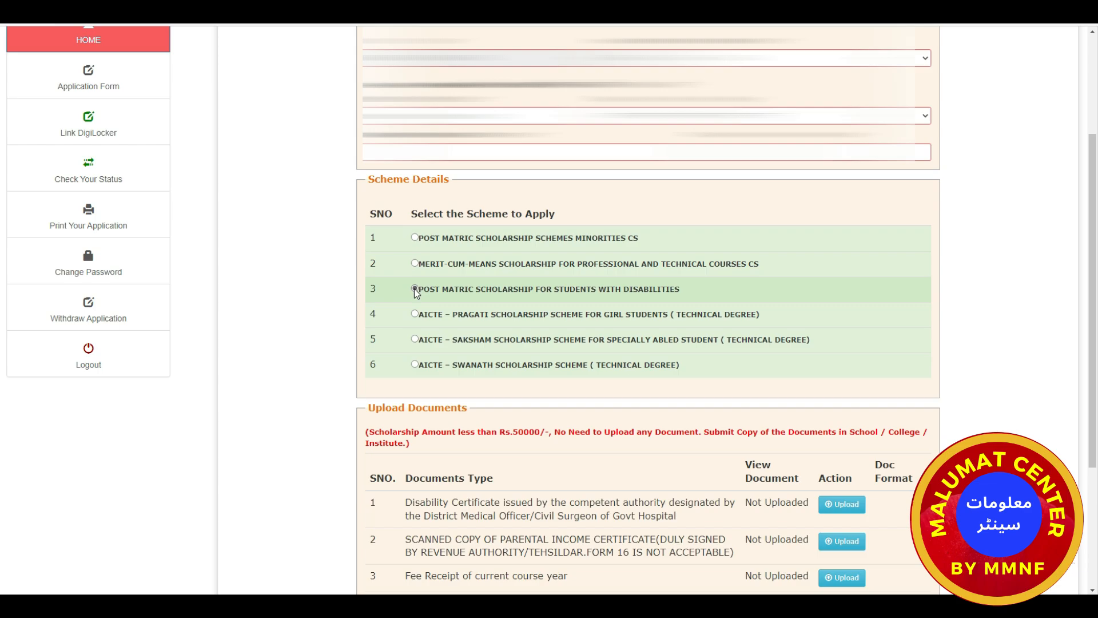
Switch the scheme to AICTE – Swanath Scholarship Scheme (Technical Degree).
{"action": "left_click", "coordinate": [415, 365]}
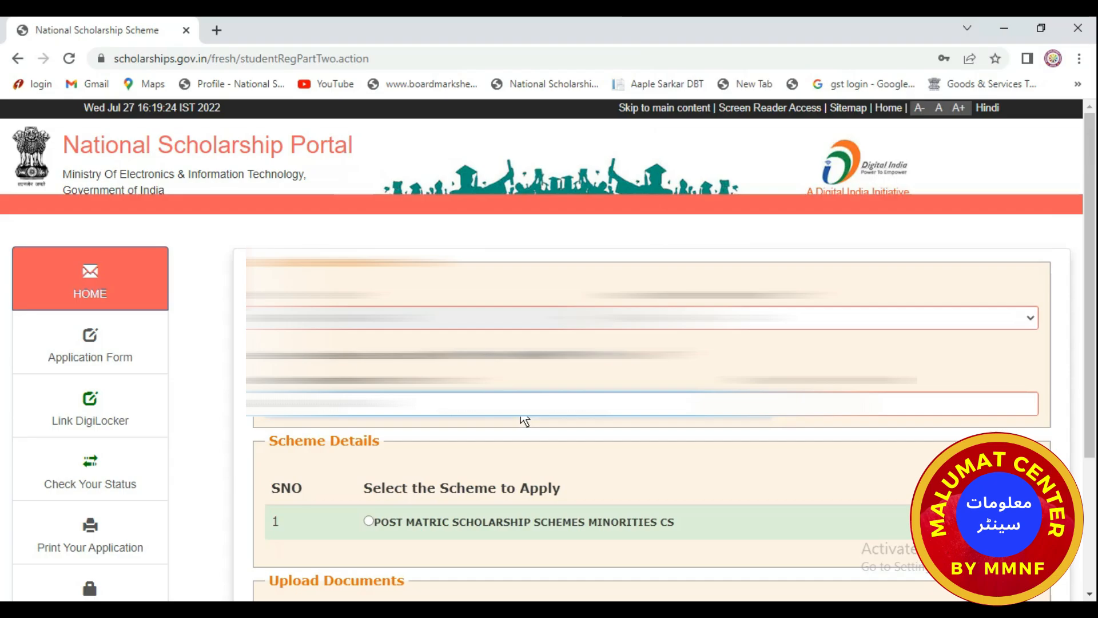
{"action": "scroll", "coordinate": [525, 422], "scroll_direction": "down", "scroll_amount": 3}
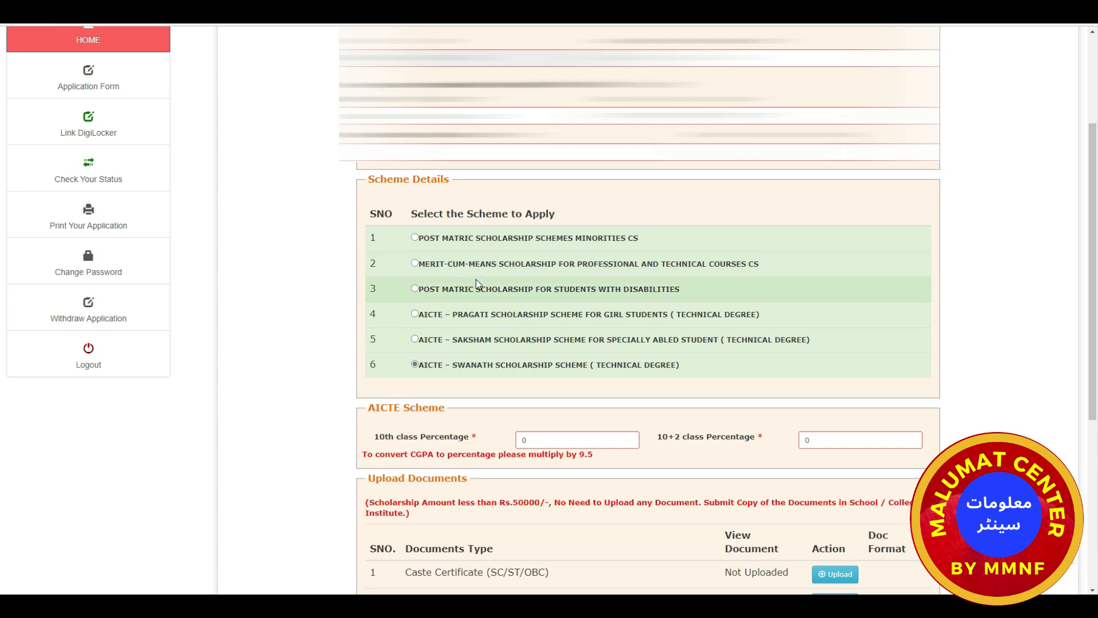
Select the Post Matric Scholarship Schemes Minorities CS scheme and review its details.
{"action": "left_click", "coordinate": [477, 283]}
{"action": "scroll", "coordinate": [597, 429], "scroll_direction": "down", "scroll_amount": 4}
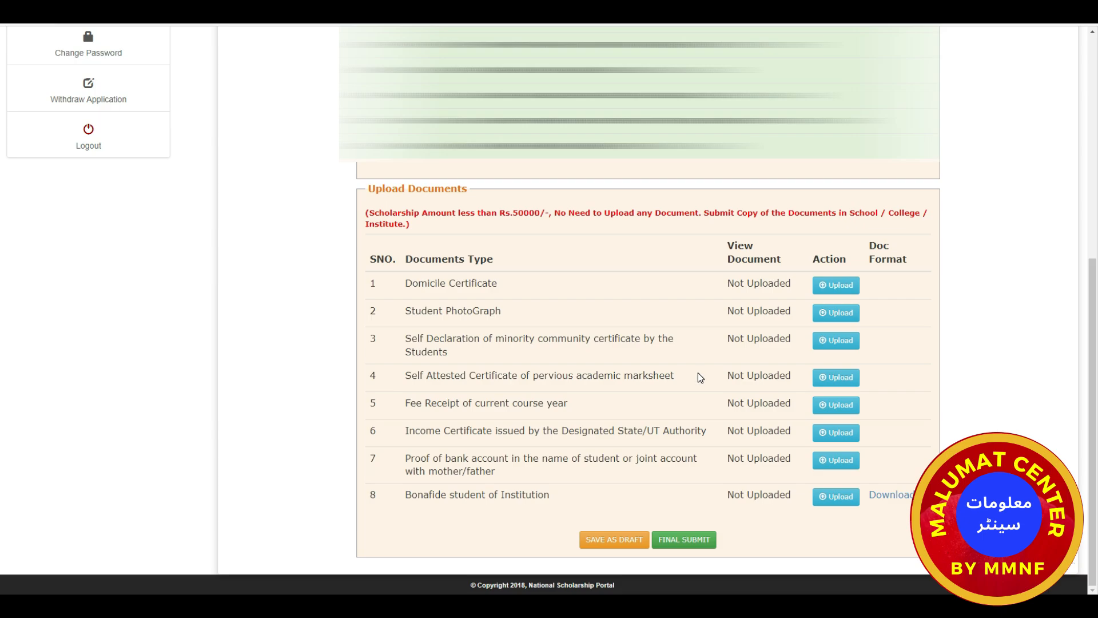
{"action": "scroll", "coordinate": [700, 377], "scroll_direction": "up", "scroll_amount": 3}
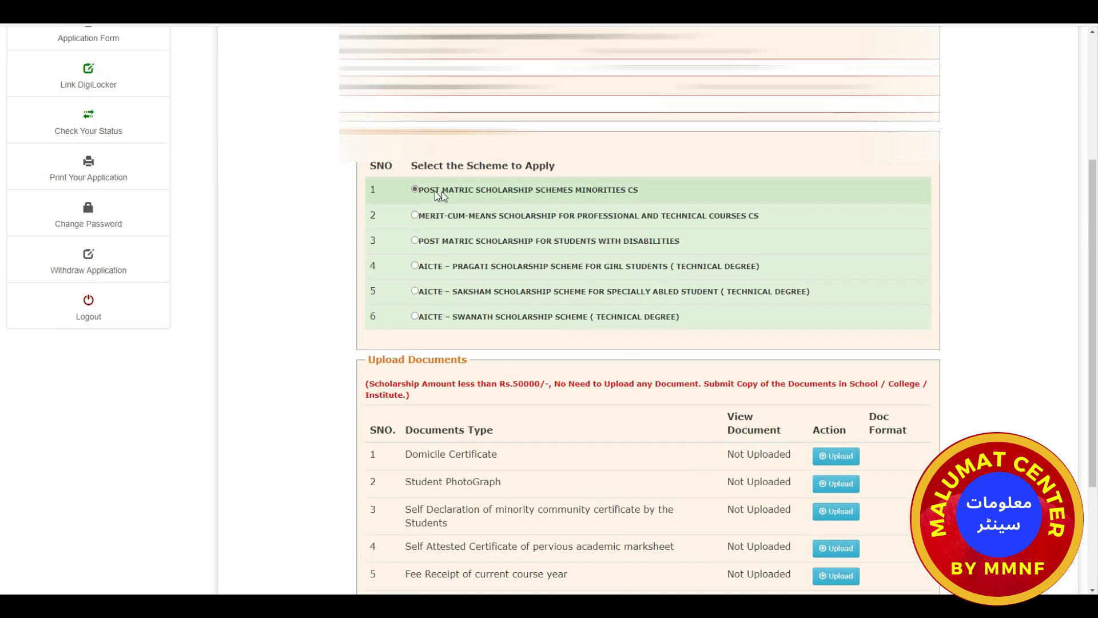
{"action": "scroll", "coordinate": [442, 249], "scroll_direction": "down", "scroll_amount": 3}
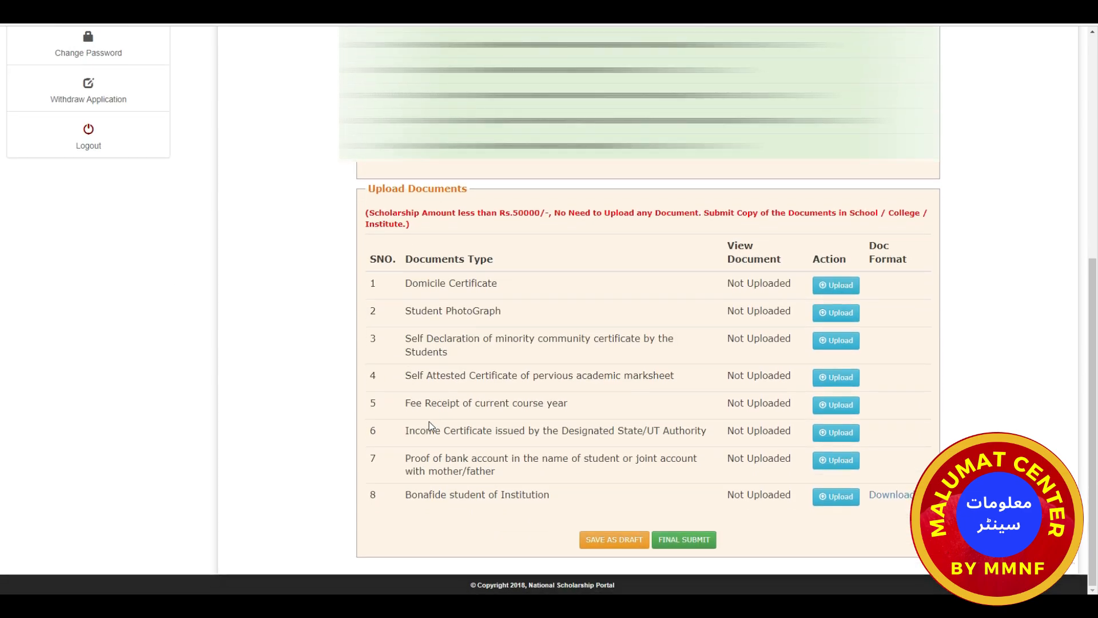
{"action": "scroll", "coordinate": [512, 341], "scroll_direction": "up", "scroll_amount": 3}
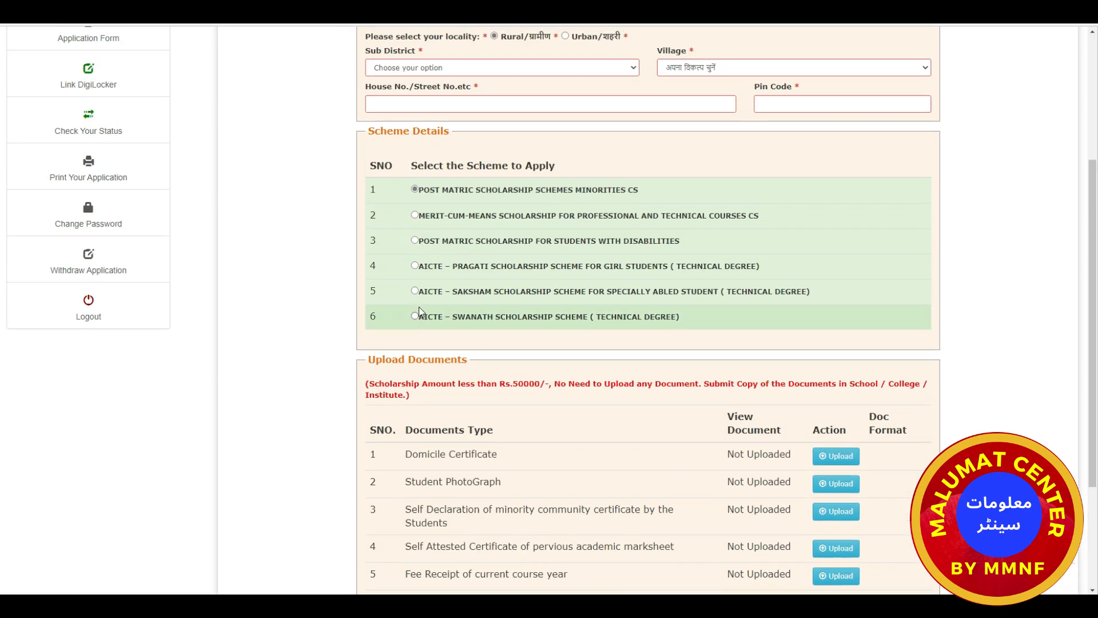
Try the AICTE Pragati scheme, highlight the Rs.50000 note, and download the bonafide certificate format.
{"action": "left_click", "coordinate": [415, 266]}
{"action": "scroll", "coordinate": [517, 336], "scroll_direction": "down", "scroll_amount": 3}
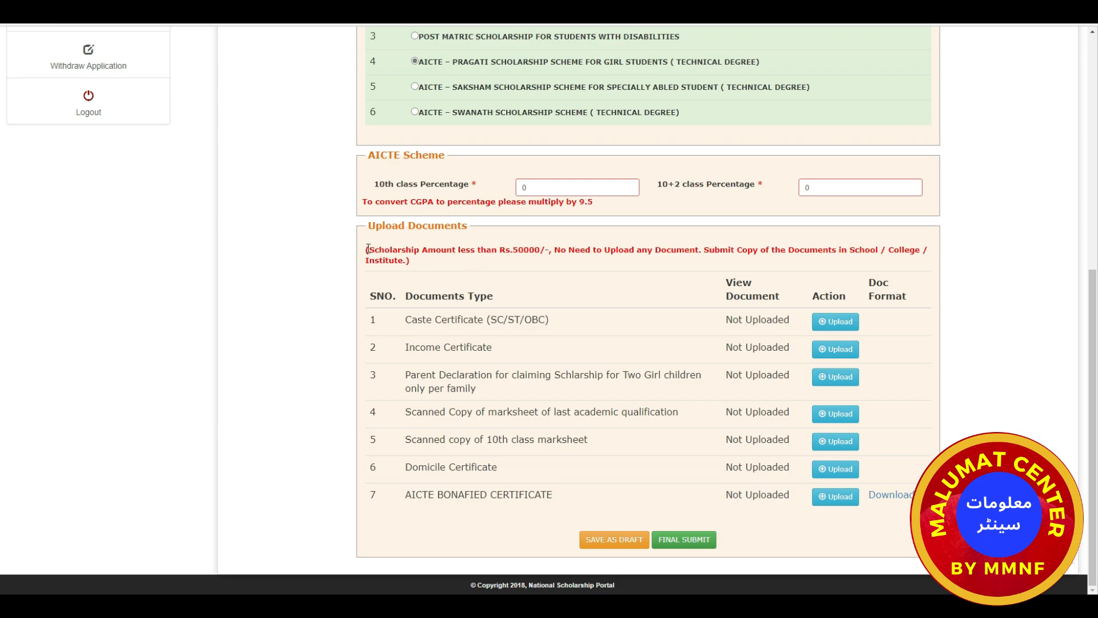
{"action": "left_click_drag", "start_coordinate": [366, 250], "coordinate": [874, 264]}
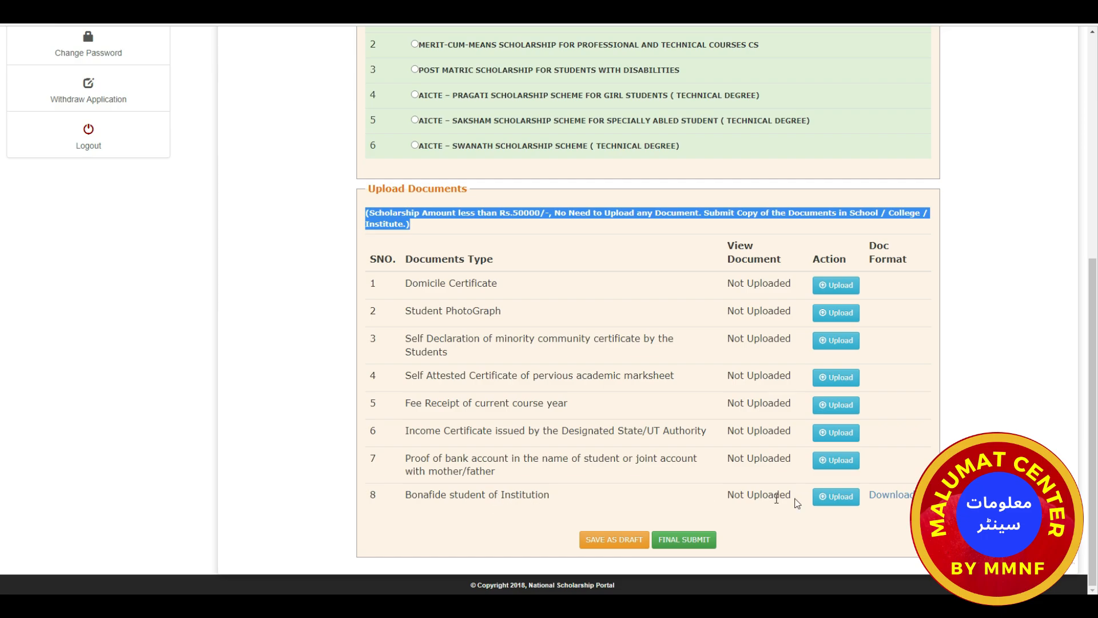
{"action": "left_click", "coordinate": [888, 497]}
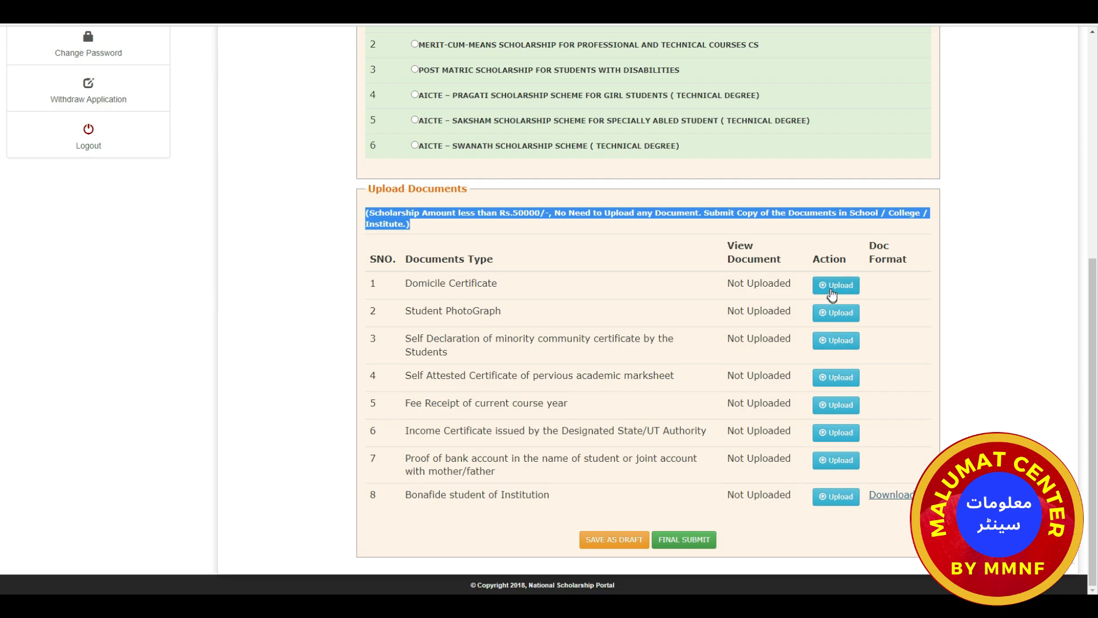
Upload '30% for girls.JPG' as the Domicile Certificate and close the upload window.
{"action": "left_click", "coordinate": [826, 287]}
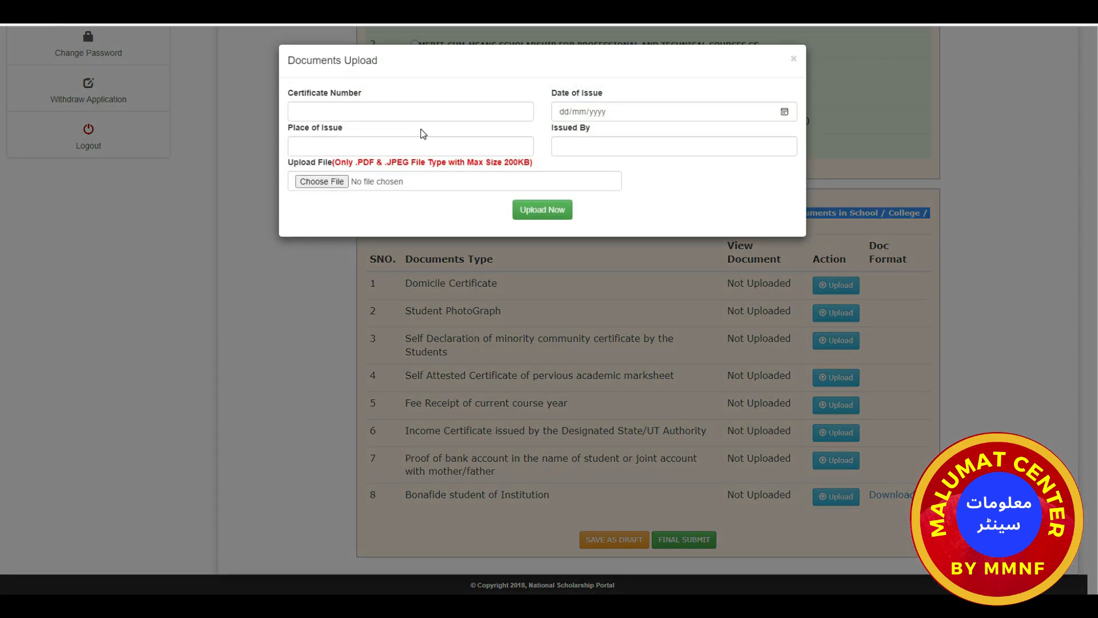
{"action": "left_click", "coordinate": [323, 183]}
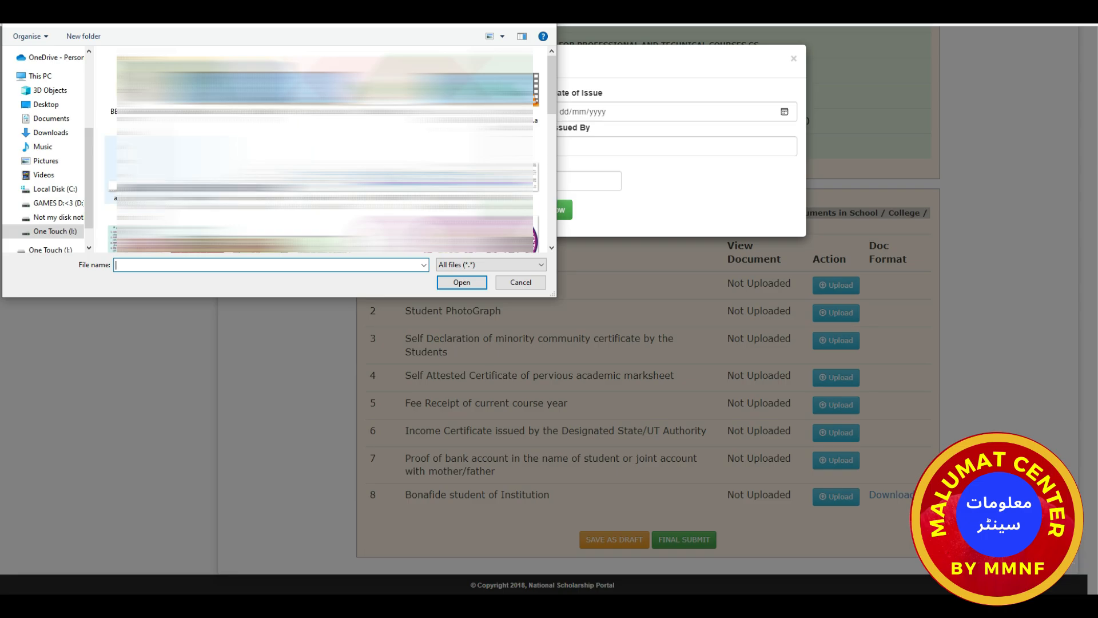
{"action": "scroll", "coordinate": [324, 149], "scroll_direction": "down", "scroll_amount": 1}
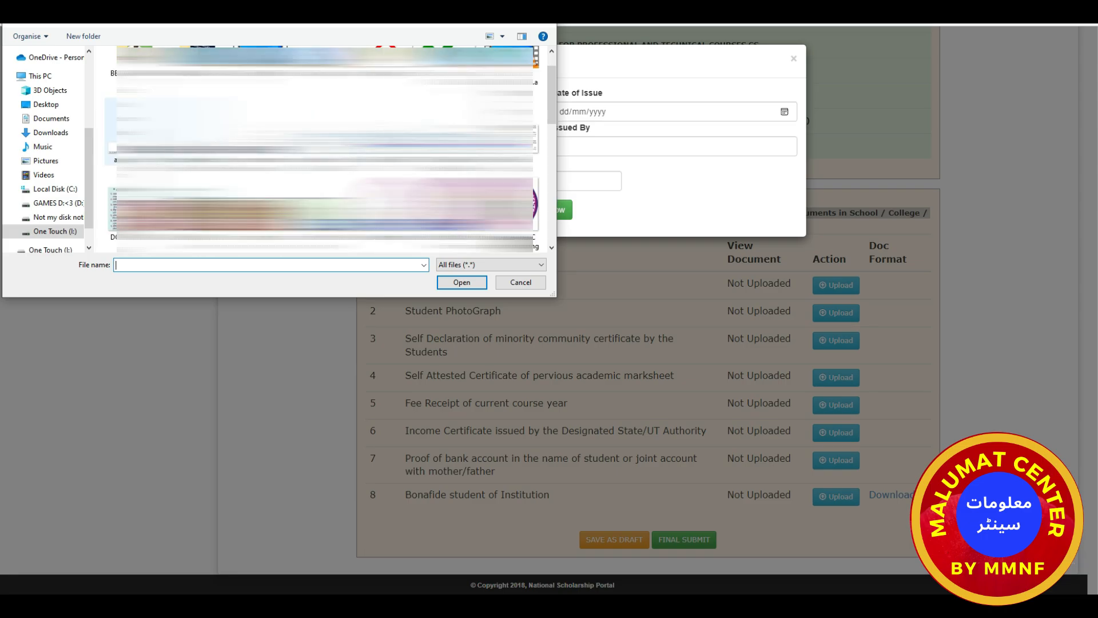
{"action": "scroll", "coordinate": [324, 149], "scroll_direction": "up", "scroll_amount": 1}
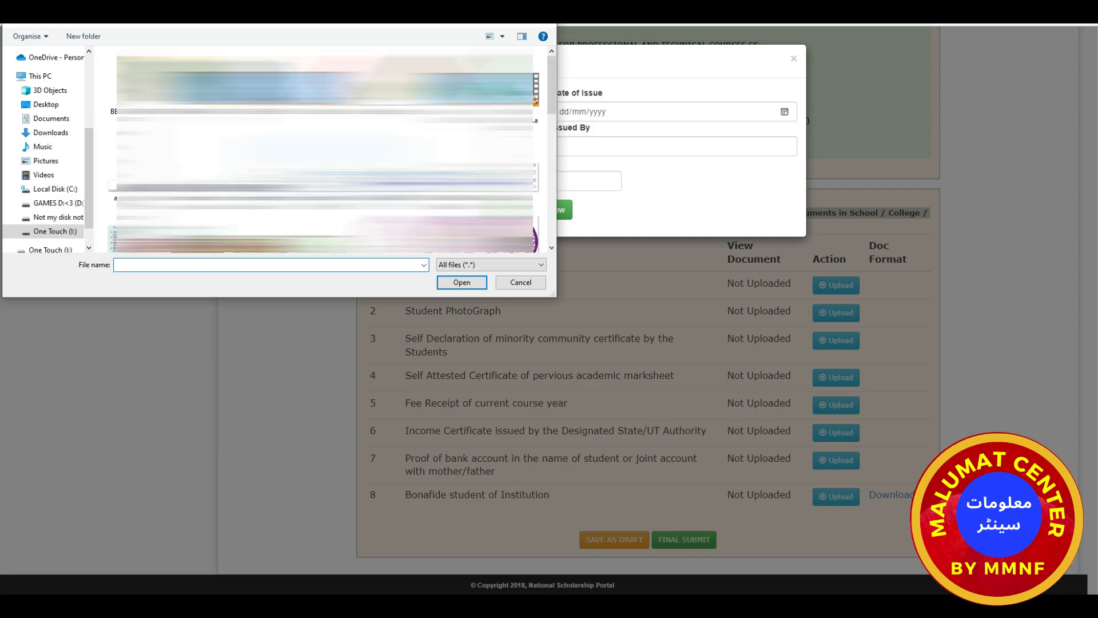
{"action": "left_click", "coordinate": [365, 102]}
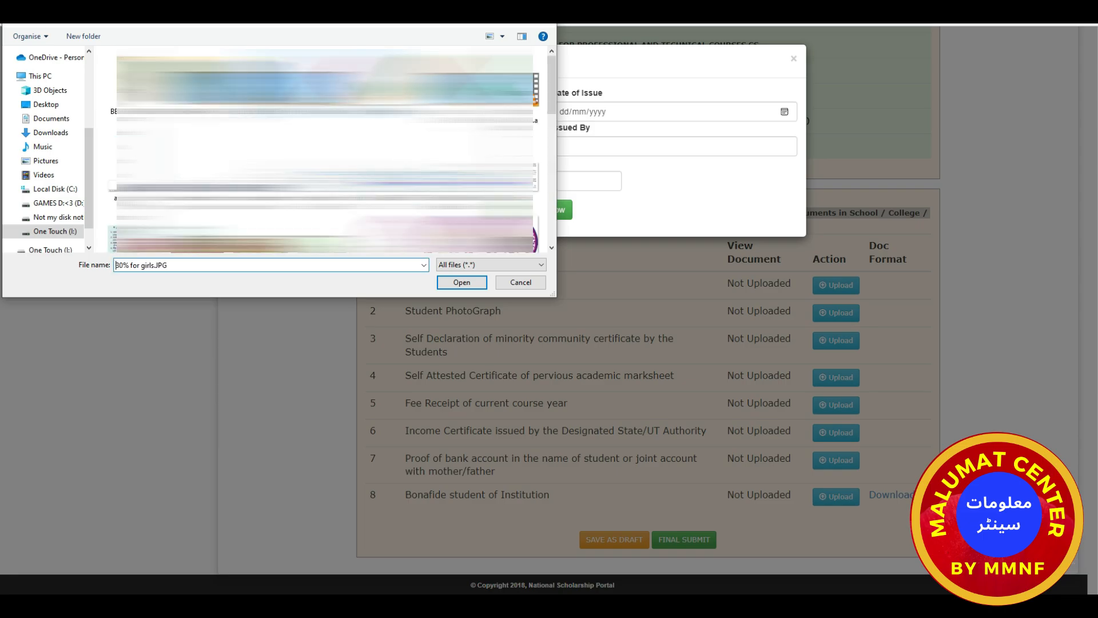
{"action": "left_click", "coordinate": [457, 287]}
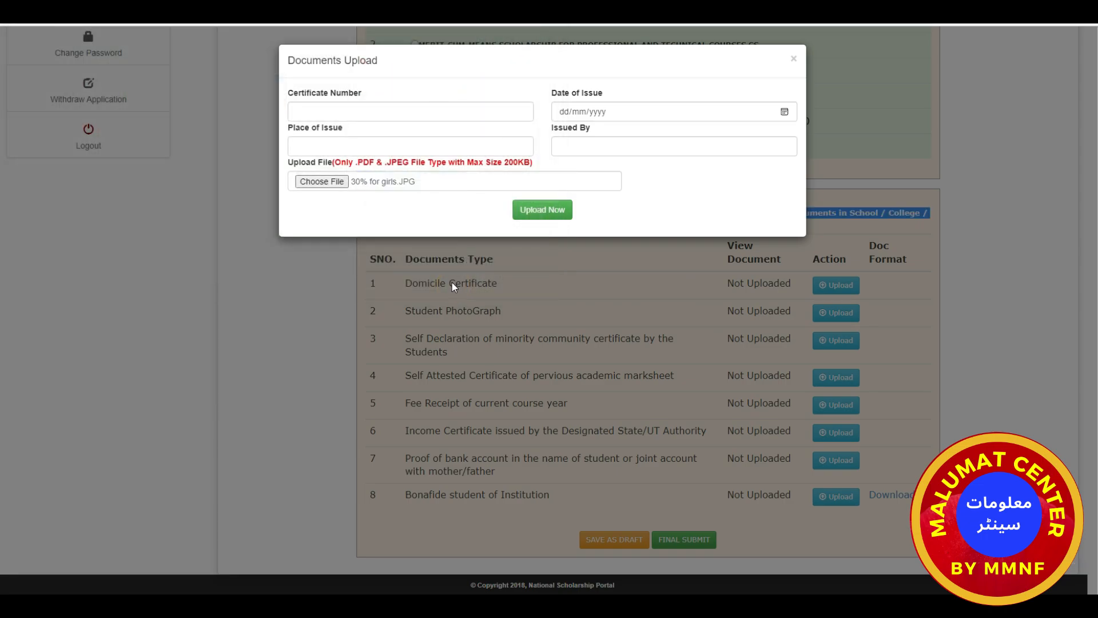
{"action": "left_click", "coordinate": [536, 213]}
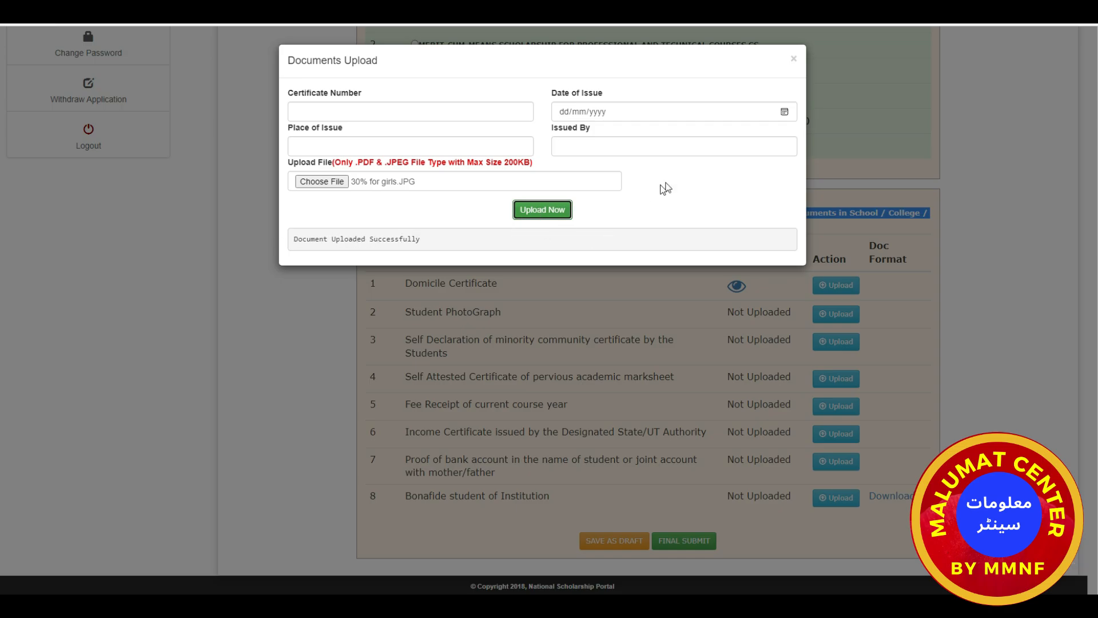
{"action": "left_click", "coordinate": [793, 61]}
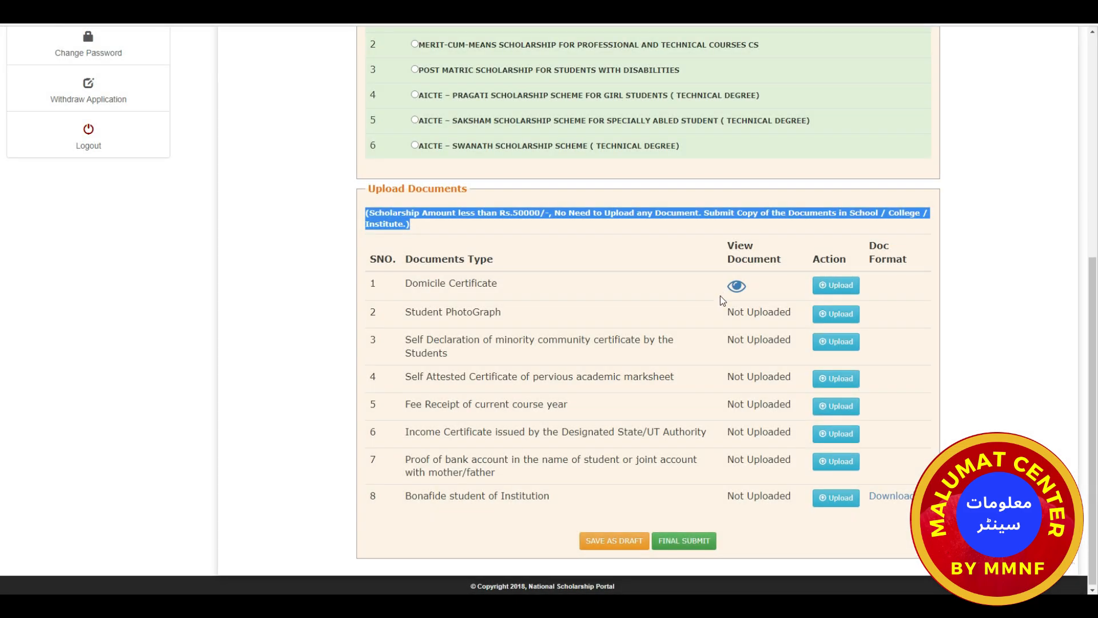
{"action": "left_click", "coordinate": [736, 288]}
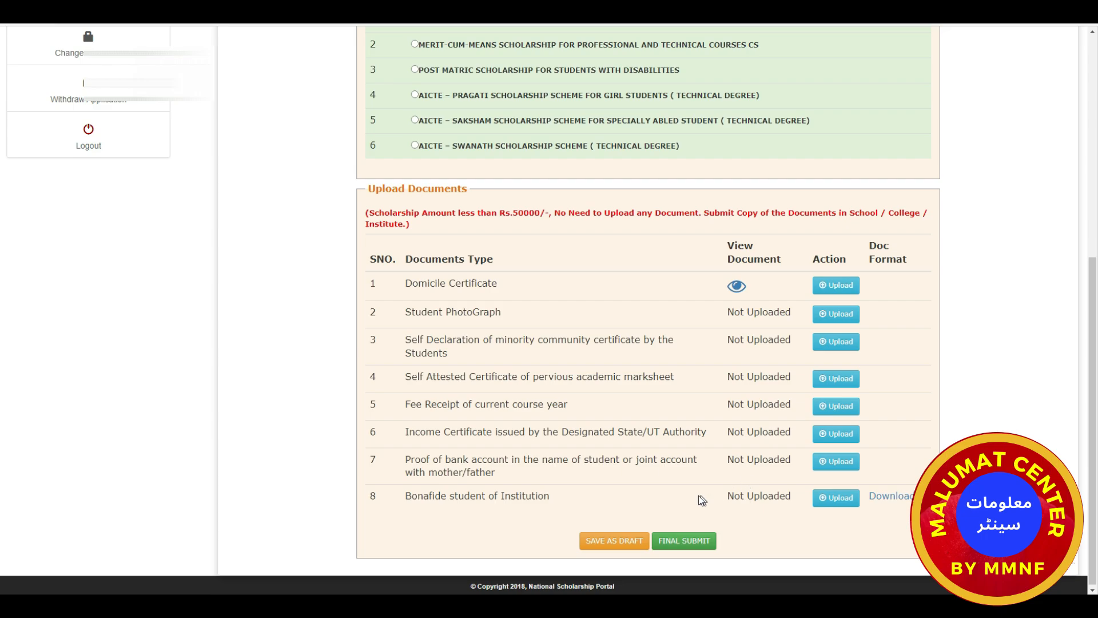
{"action": "scroll", "coordinate": [792, 471], "scroll_direction": "up", "scroll_amount": 2}
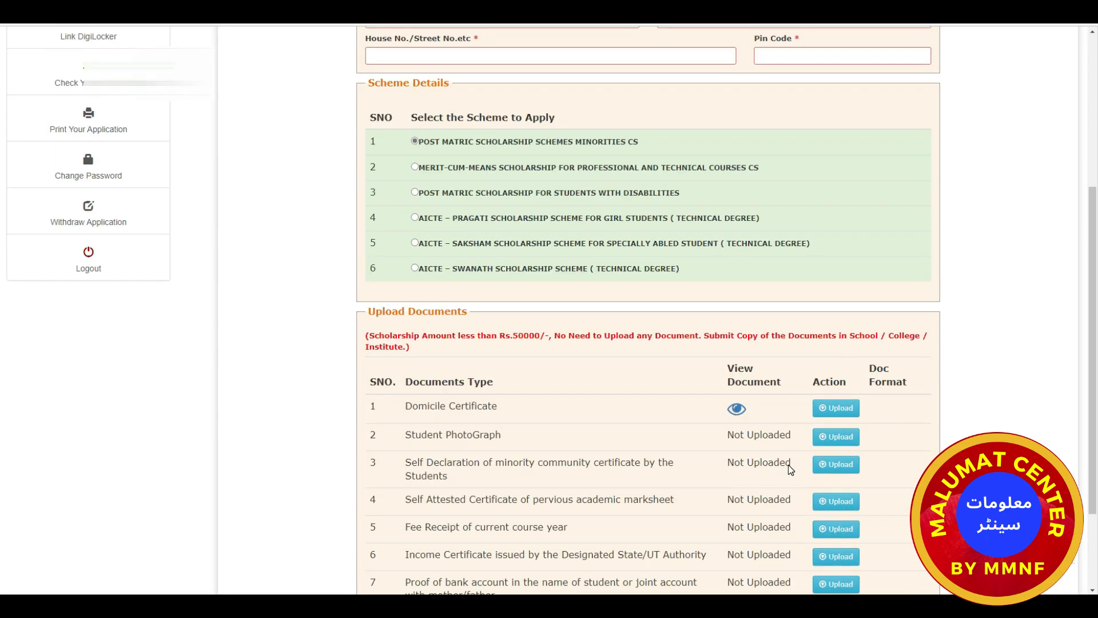
{"action": "scroll", "coordinate": [789, 464], "scroll_direction": "down", "scroll_amount": 2}
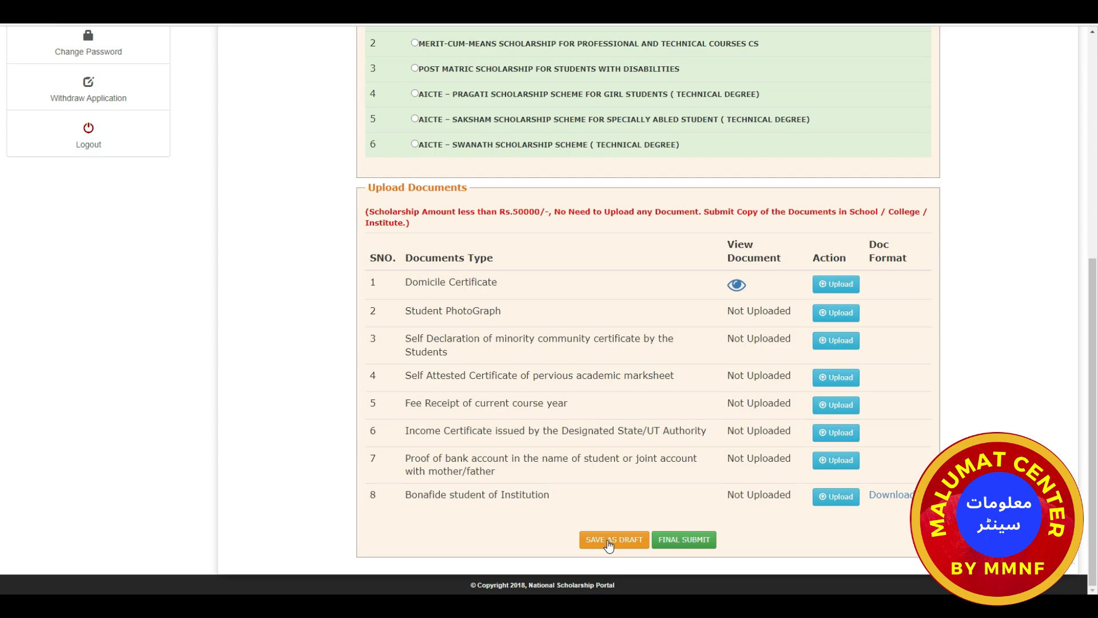
{"action": "left_click", "coordinate": [609, 543]}
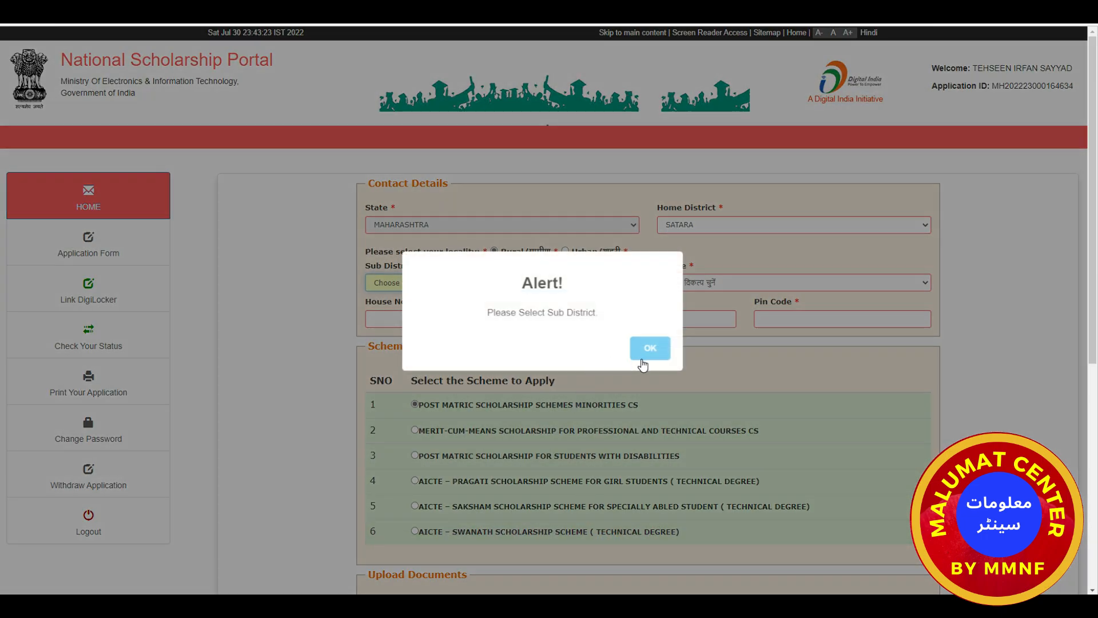
{"action": "left_click", "coordinate": [649, 349]}
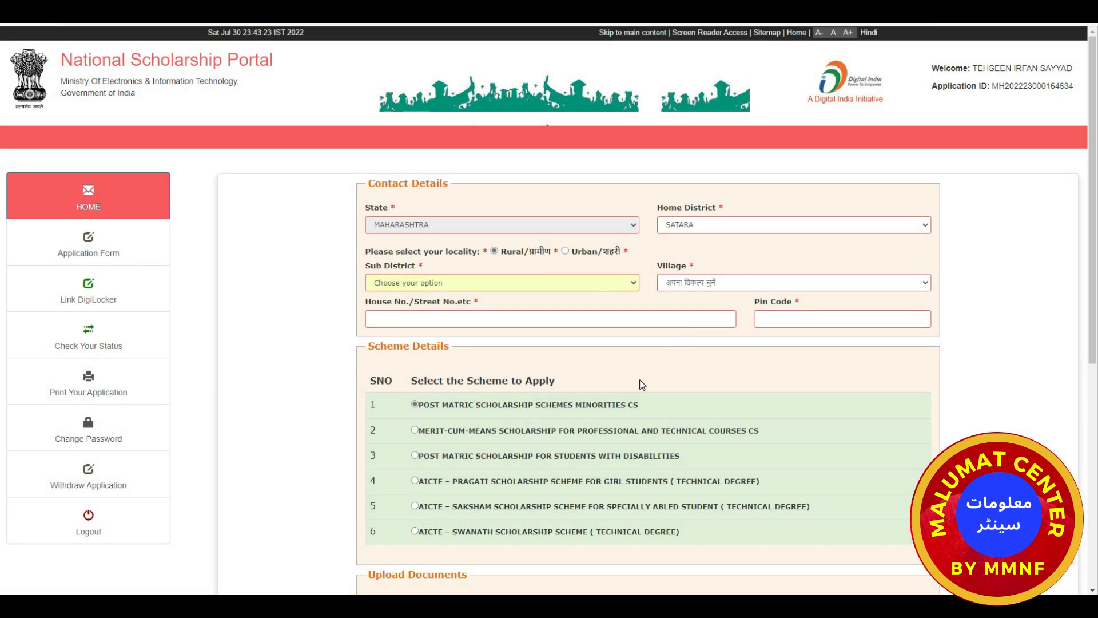
{"action": "scroll", "coordinate": [643, 385], "scroll_direction": "down", "scroll_amount": 7}
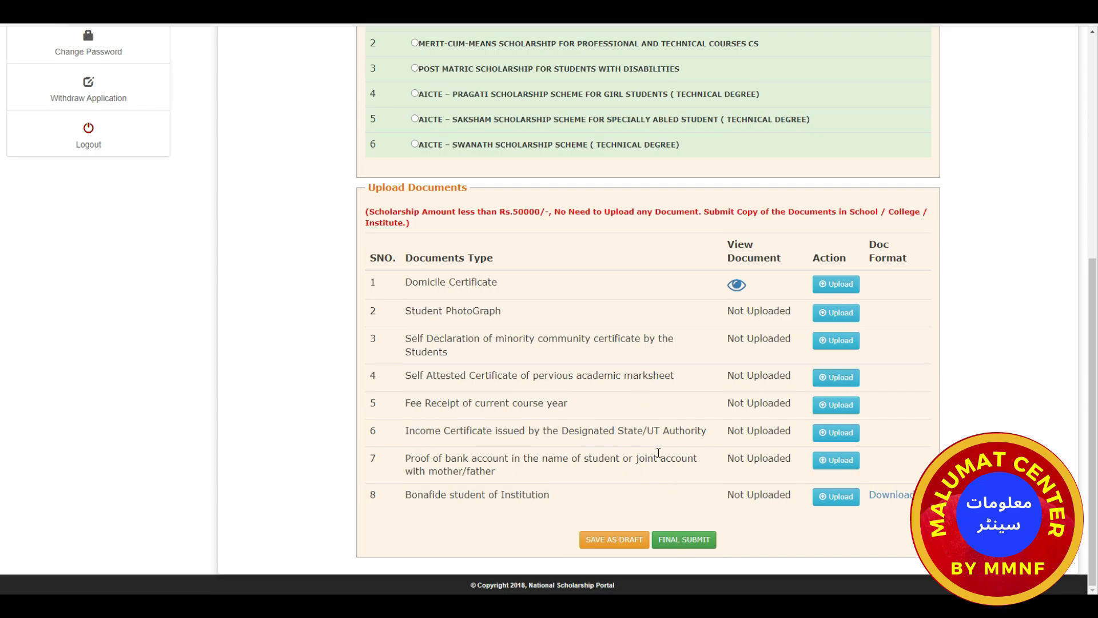
Final-submit the scholarship application and look over the application preview.
{"action": "left_click", "coordinate": [685, 541]}
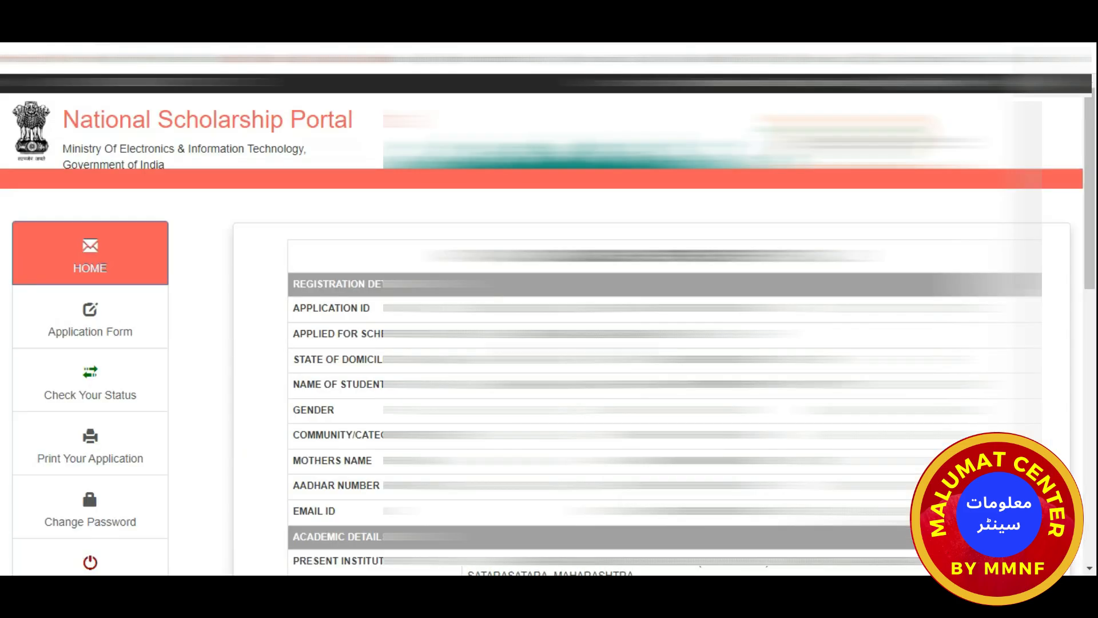
{"action": "scroll", "coordinate": [288, 414], "scroll_direction": "down", "scroll_amount": 3}
{"action": "scroll", "coordinate": [288, 414], "scroll_direction": "up", "scroll_amount": 2}
{"action": "scroll", "coordinate": [664, 344], "scroll_direction": "down", "scroll_amount": 10}
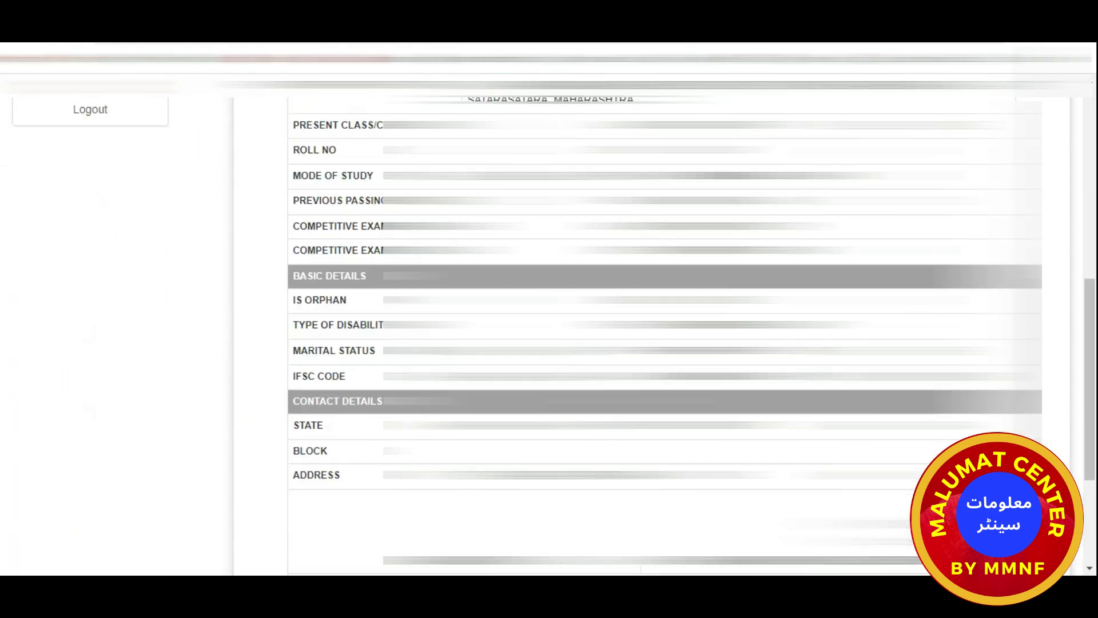
{"action": "scroll", "coordinate": [664, 343], "scroll_direction": "up", "scroll_amount": 10}
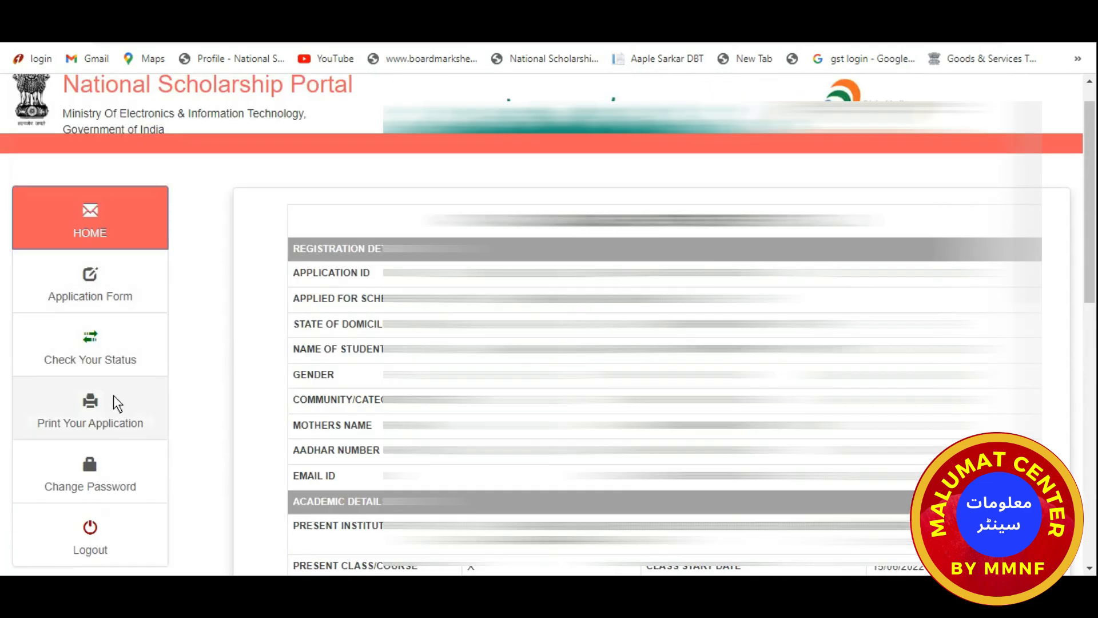
Print the application preview, which loads as 1 sheet of paper.
{"action": "scroll", "coordinate": [112, 400], "scroll_direction": "up", "scroll_amount": 1}
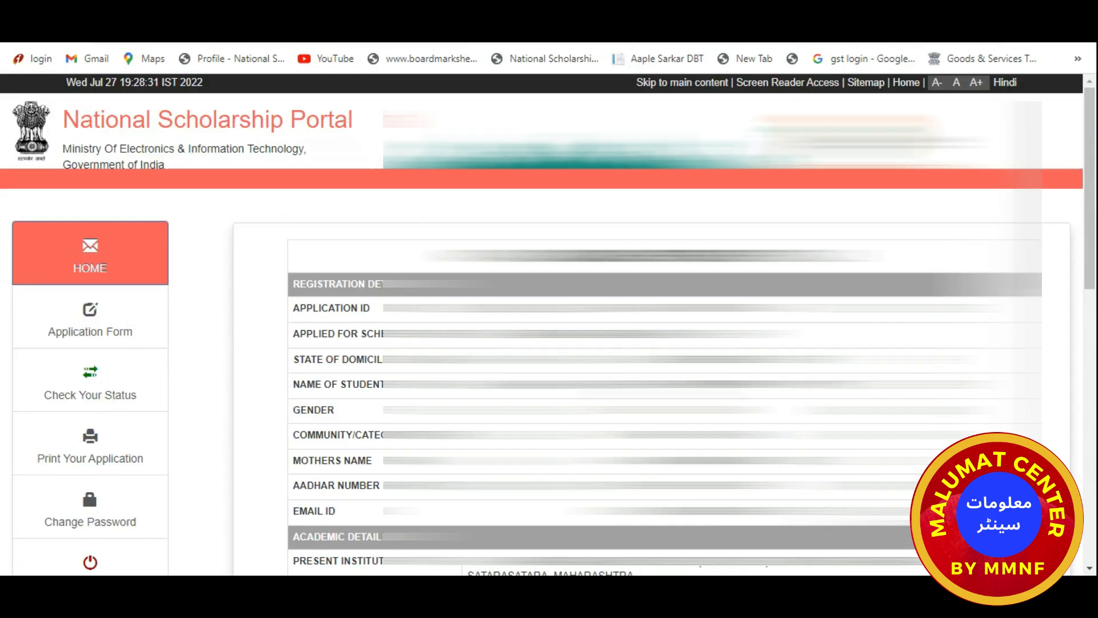
{"action": "scroll", "coordinate": [112, 400], "scroll_direction": "down", "scroll_amount": 9}
{"action": "scroll", "coordinate": [652, 343], "scroll_direction": "down", "scroll_amount": 2}
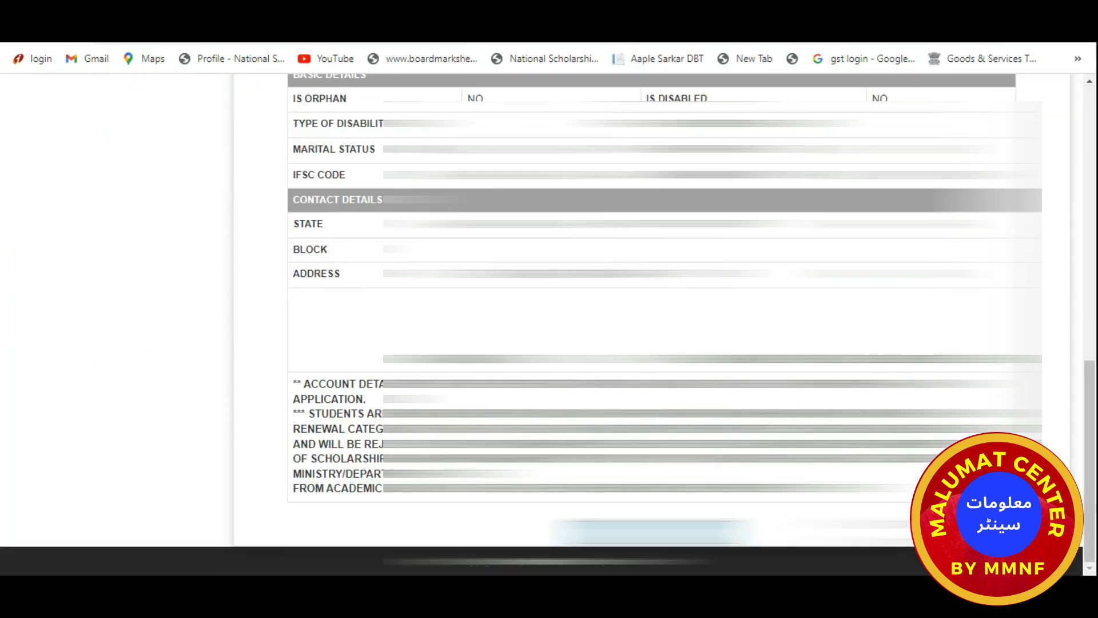
{"action": "left_click", "coordinate": [654, 532]}
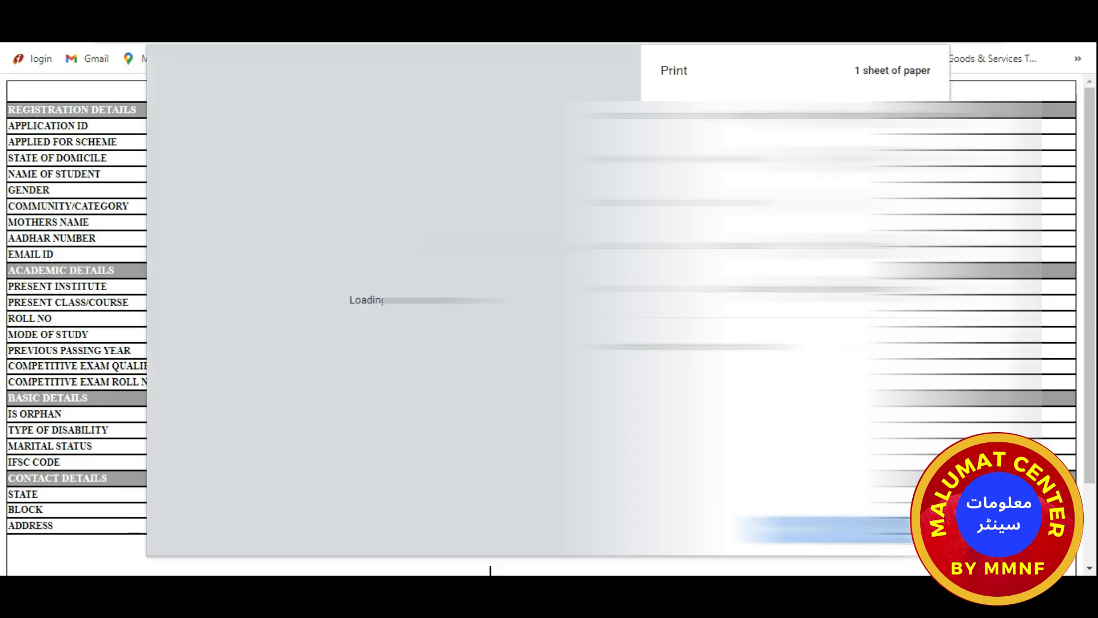